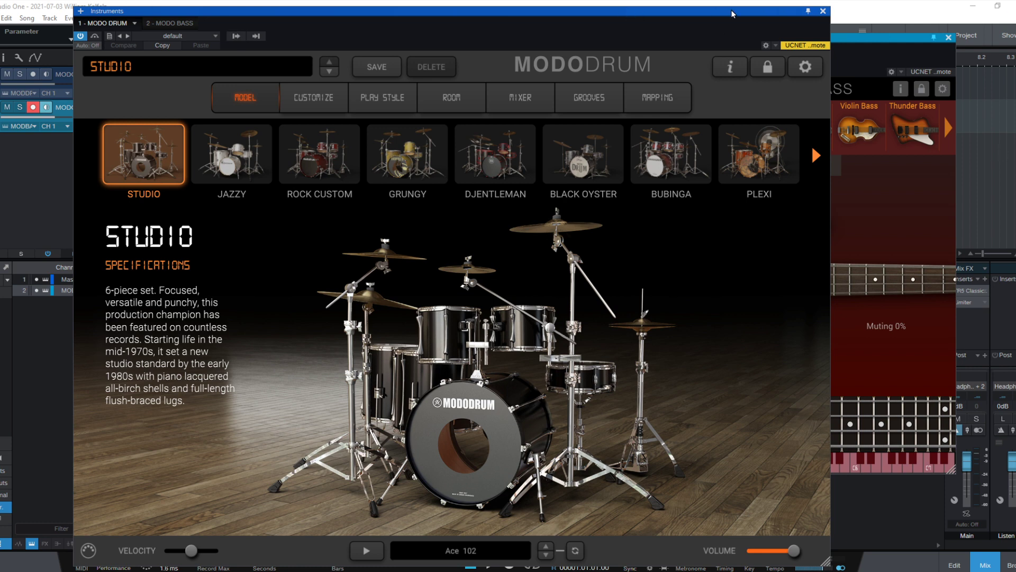
# Enlarge the MODO BASS window, and close the drum, bass and TR5 Comprexxor plug-in windows to clear the arrangement
pyautogui.click(822, 11)
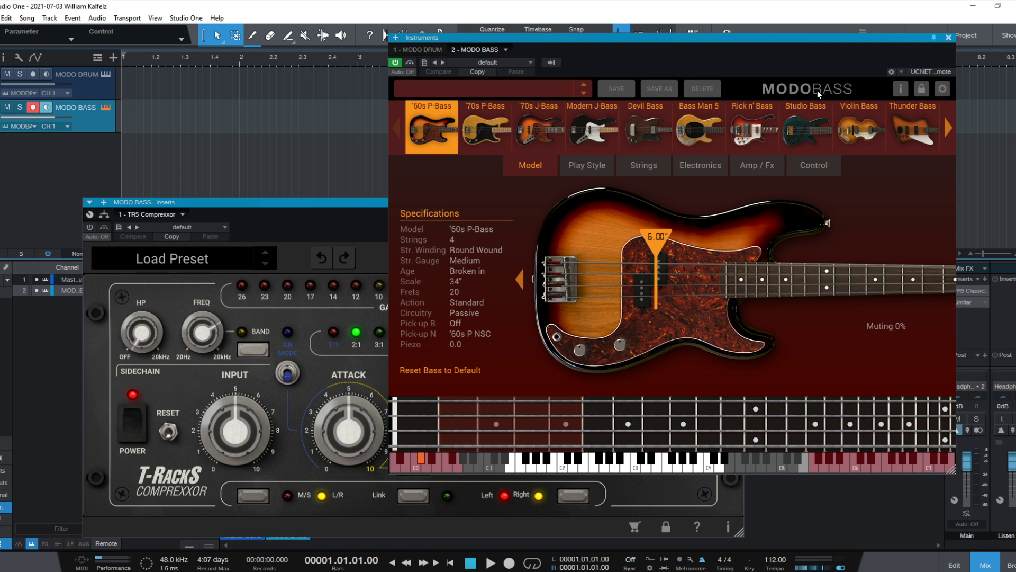
pyautogui.moveTo(712, 37); pyautogui.dragTo(437, 23)
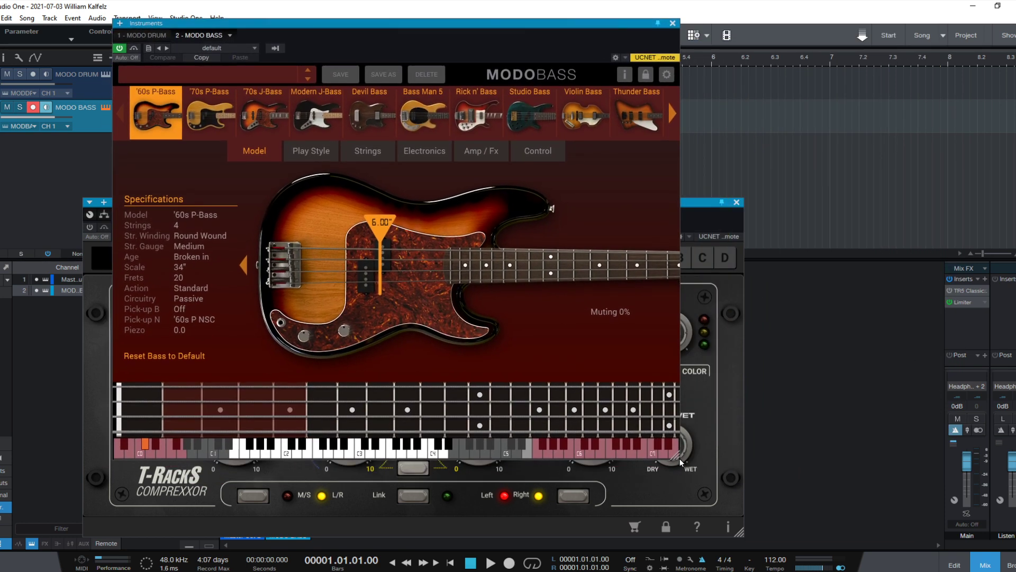
pyautogui.moveTo(675, 459); pyautogui.dragTo(821, 469)
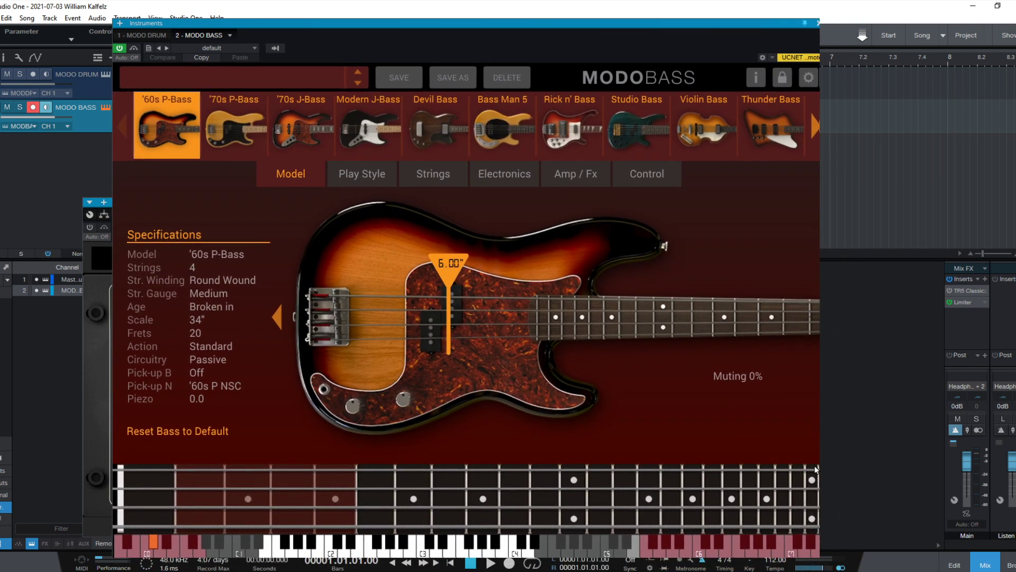
pyautogui.moveTo(541, 22); pyautogui.dragTo(585, 13)
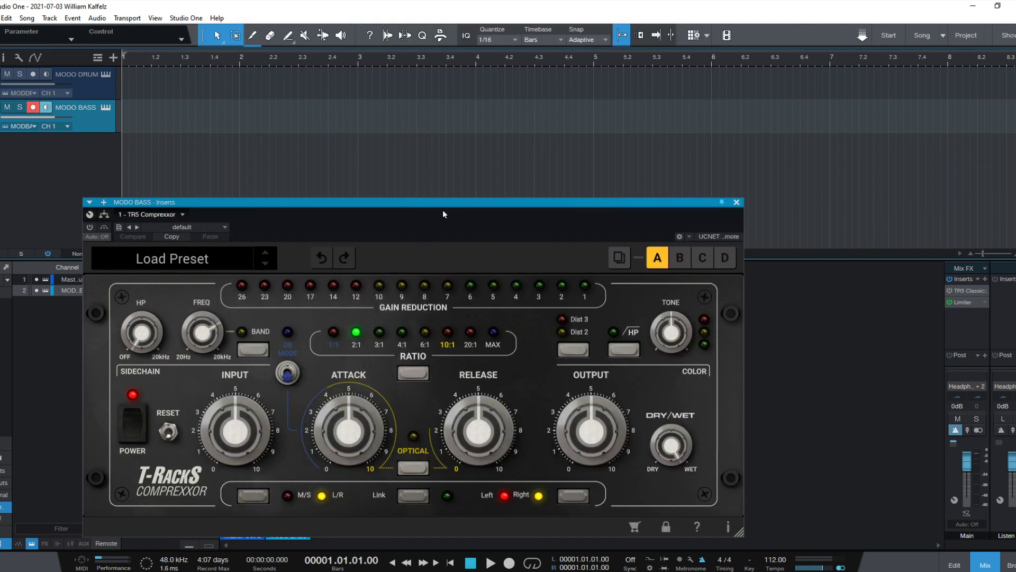
pyautogui.moveTo(444, 214); pyautogui.dragTo(575, 144)
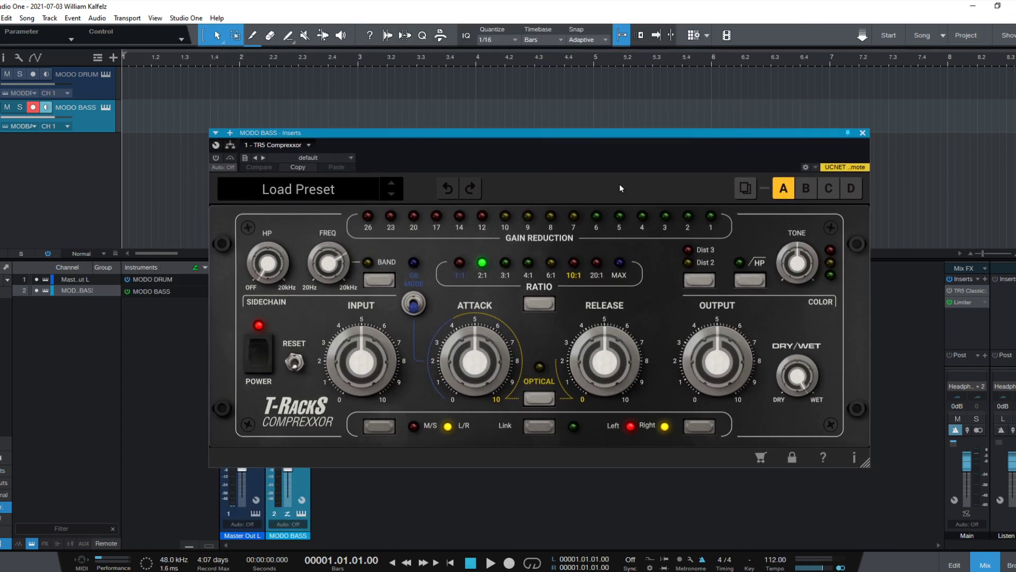
pyautogui.press('Escape')
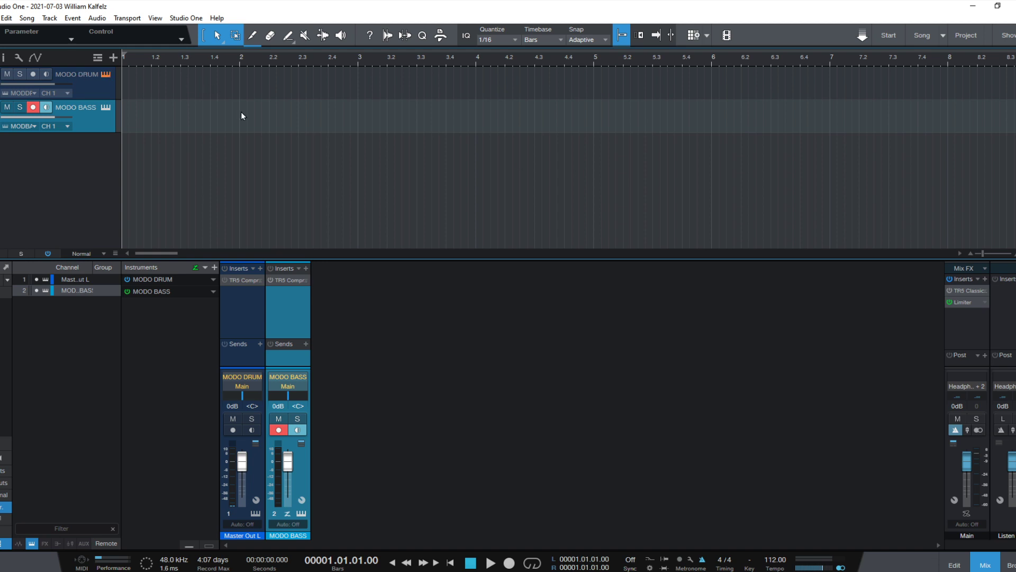
# Reopen the MODO DRUM instrument and preview the Ace 102 groove from its groove library
pyautogui.press('F11')
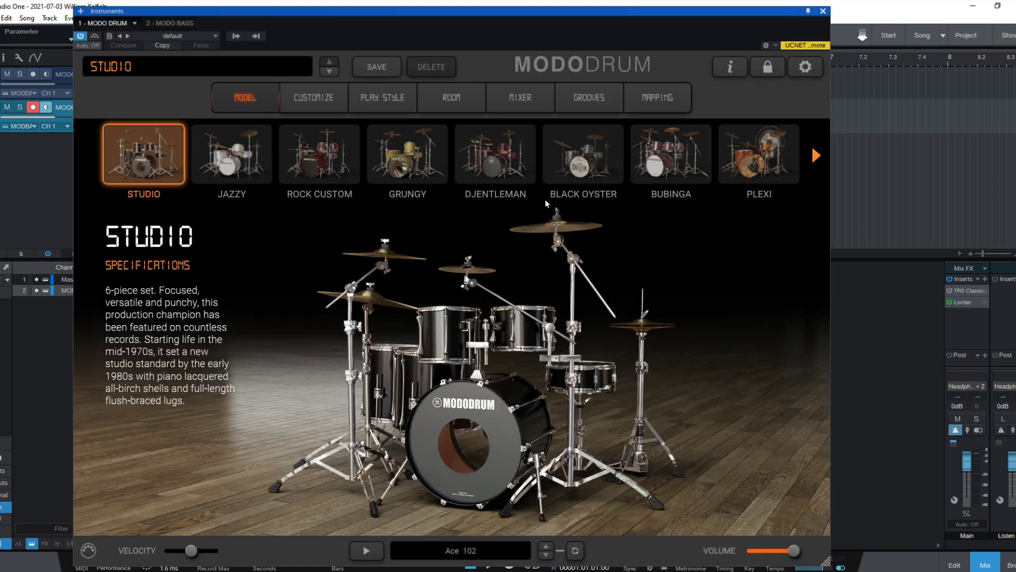
pyautogui.moveTo(525, 12); pyautogui.dragTo(593, 8)
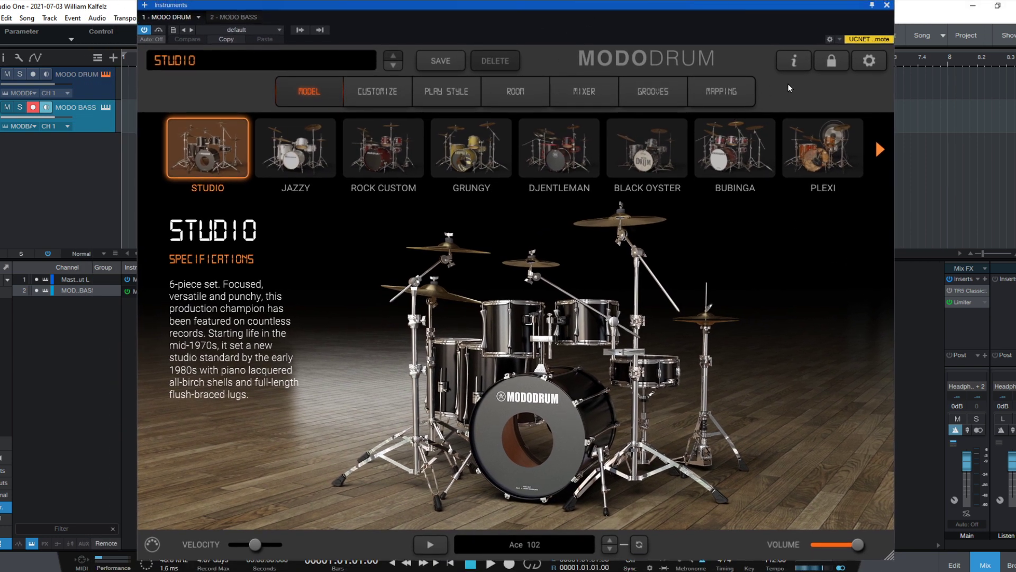
pyautogui.click(647, 84)
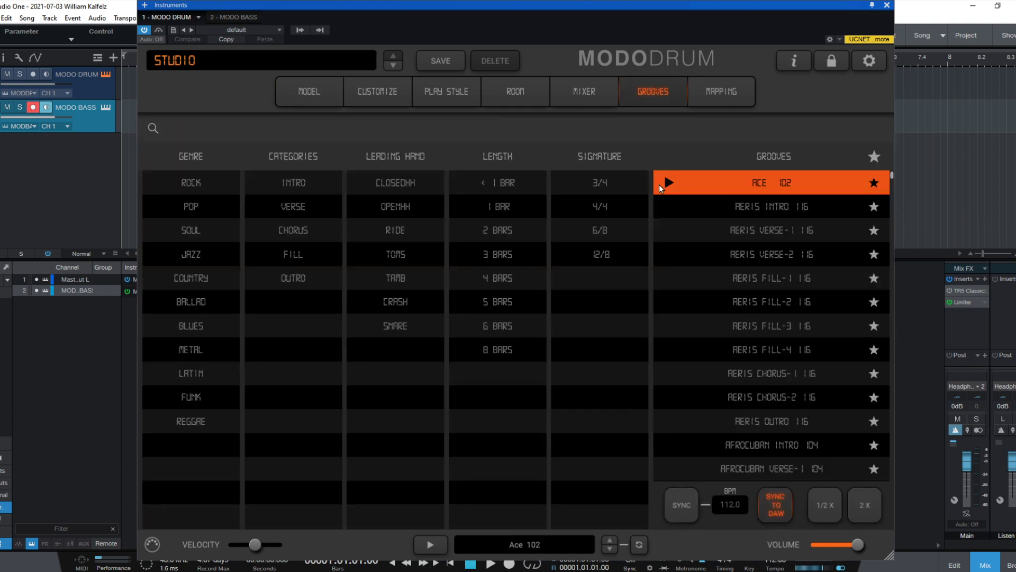
pyautogui.click(670, 183)
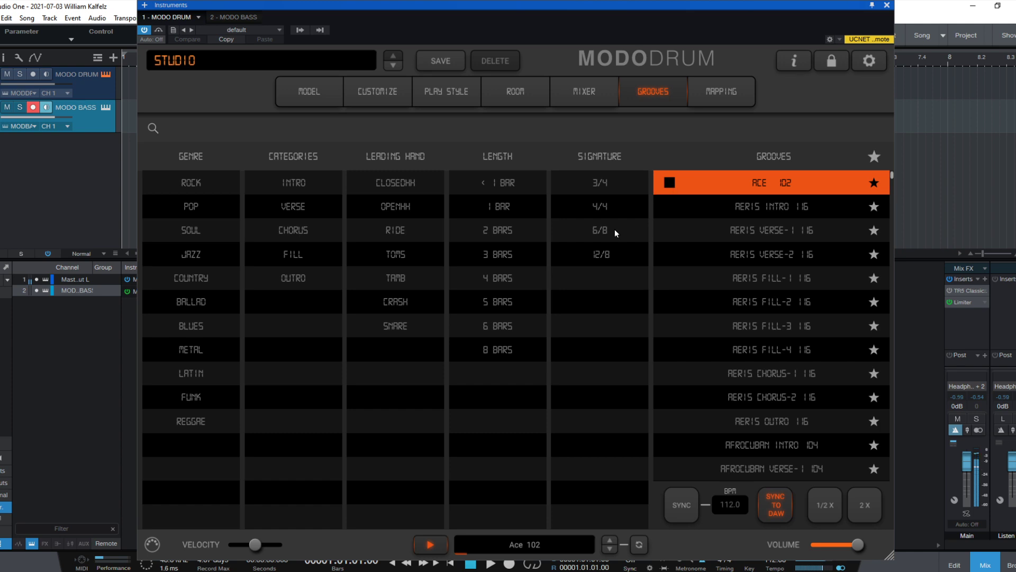
# Stop the groove preview and place the Ace 102 groove on the MODO DRUM track at bar 1
pyautogui.moveTo(354, 5); pyautogui.dragTo(524, 21)
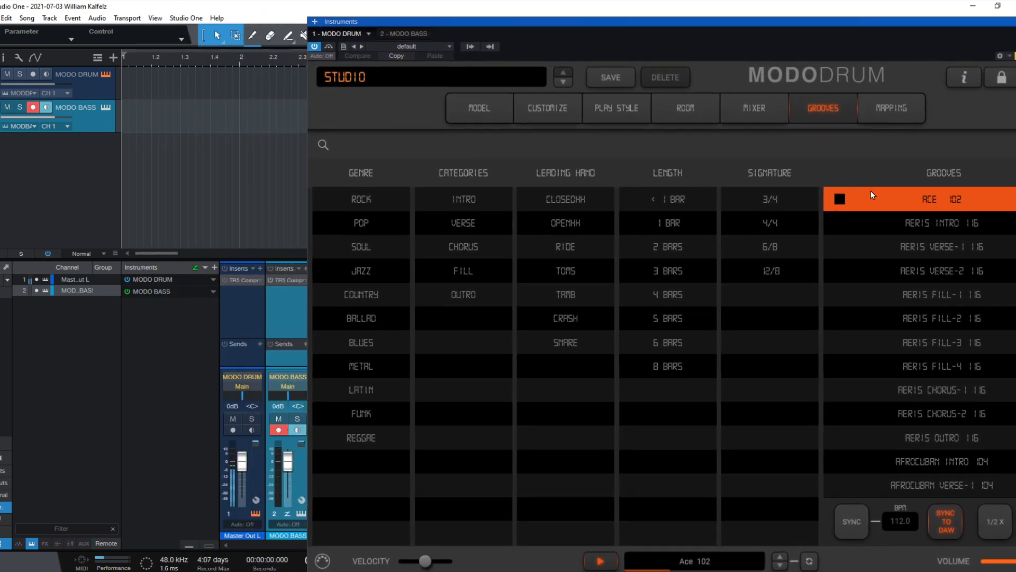
pyautogui.click(837, 199)
pyautogui.moveTo(835, 197); pyautogui.dragTo(134, 88)
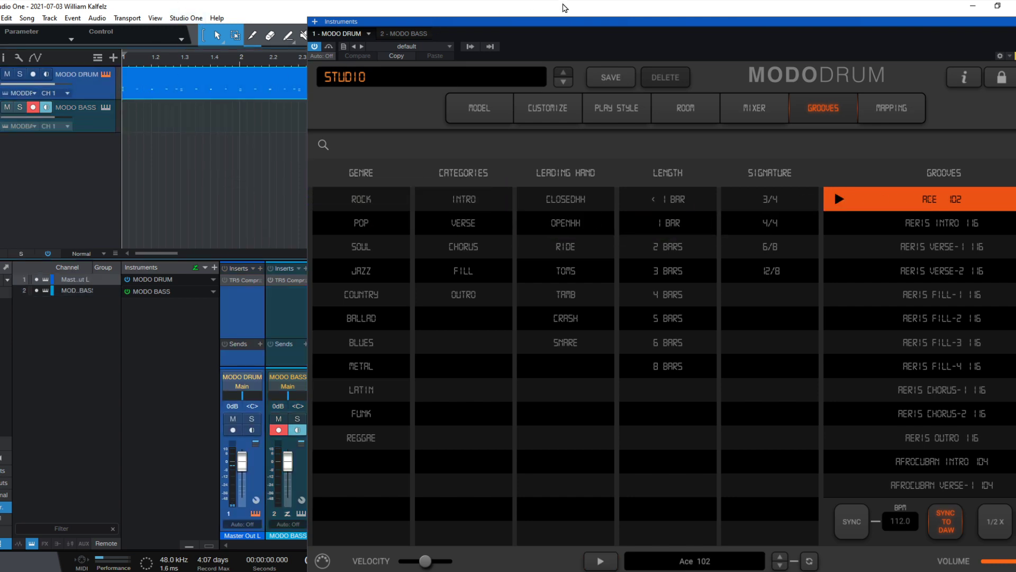
# Hide the instrument window, play the drum part from the start and inspect its notes in the editor
pyautogui.press('F11')
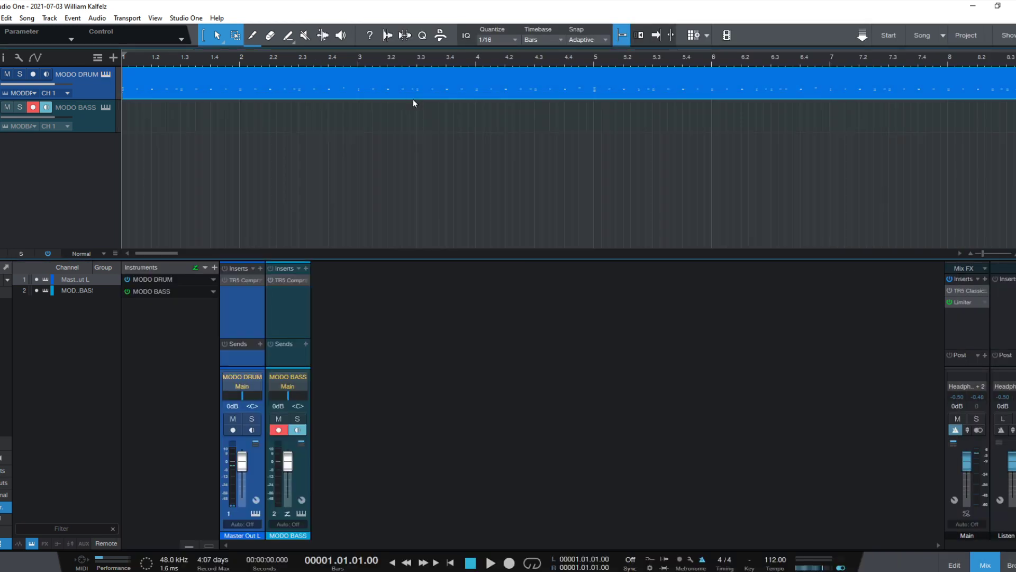
pyautogui.press('space')
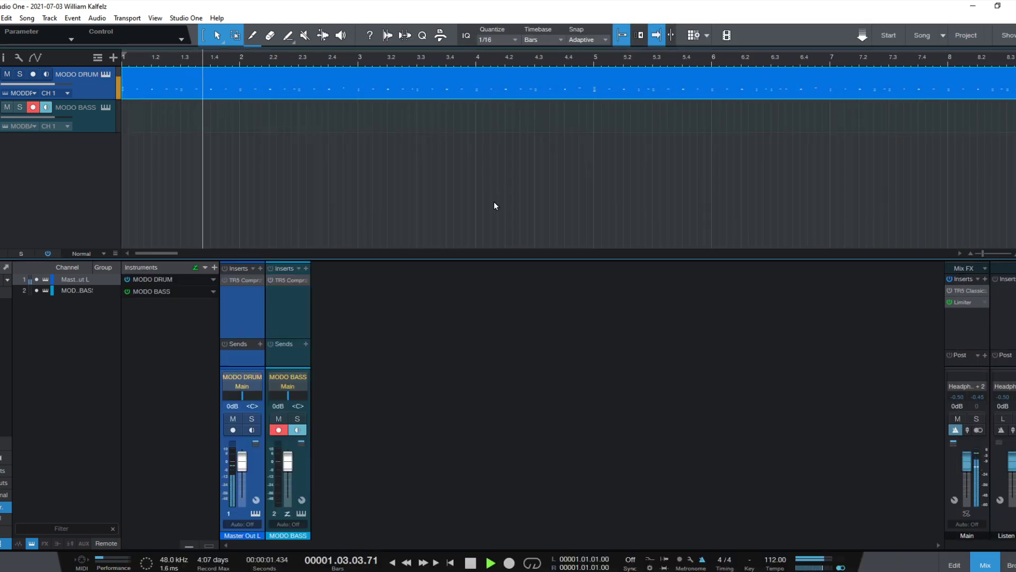
pyautogui.doubleClick(358, 88)
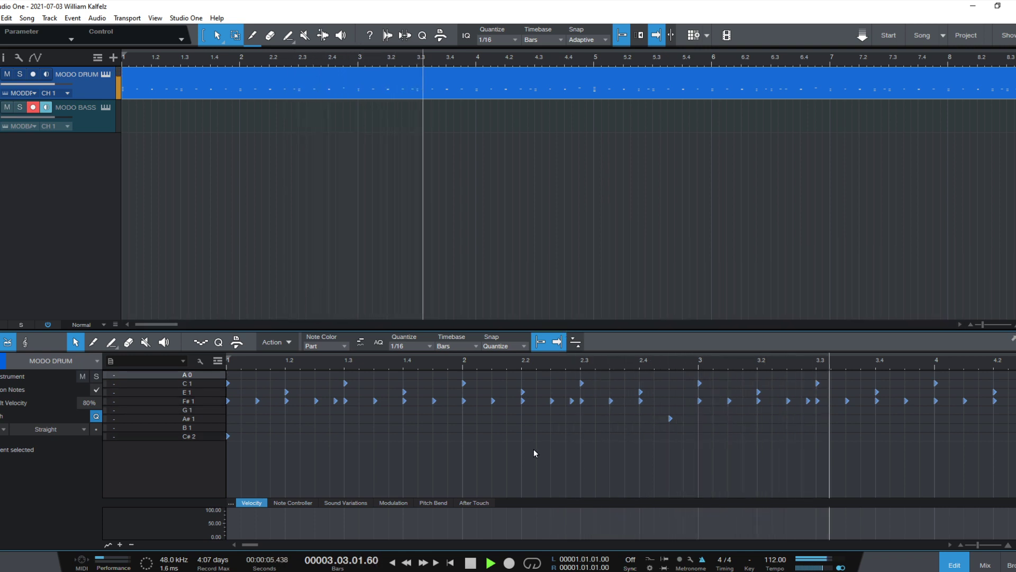
pyautogui.press('space')
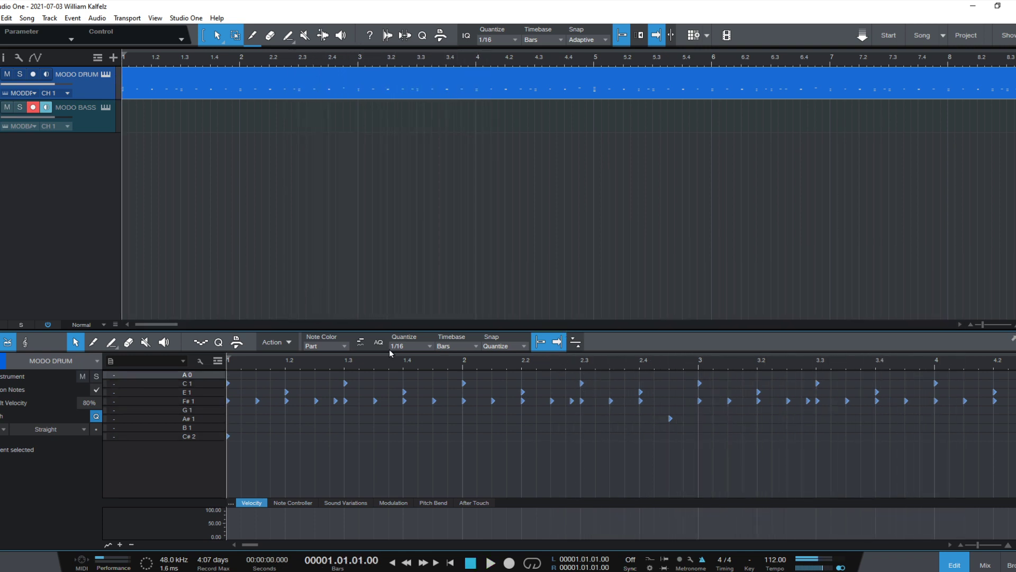
# Close the note editor and delete the groove part from the MODO DRUM track
pyautogui.press('F2')
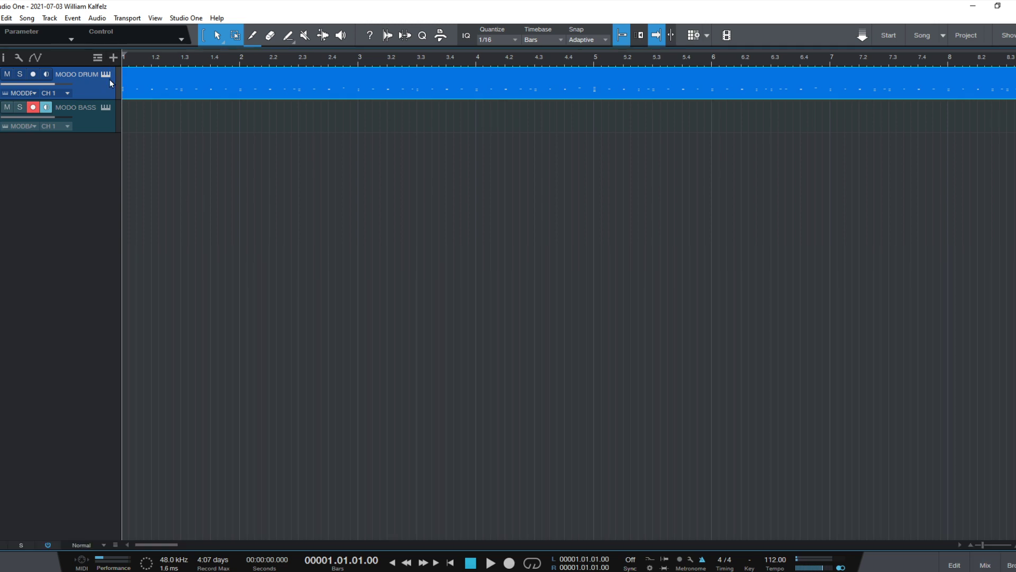
pyautogui.press('Delete')
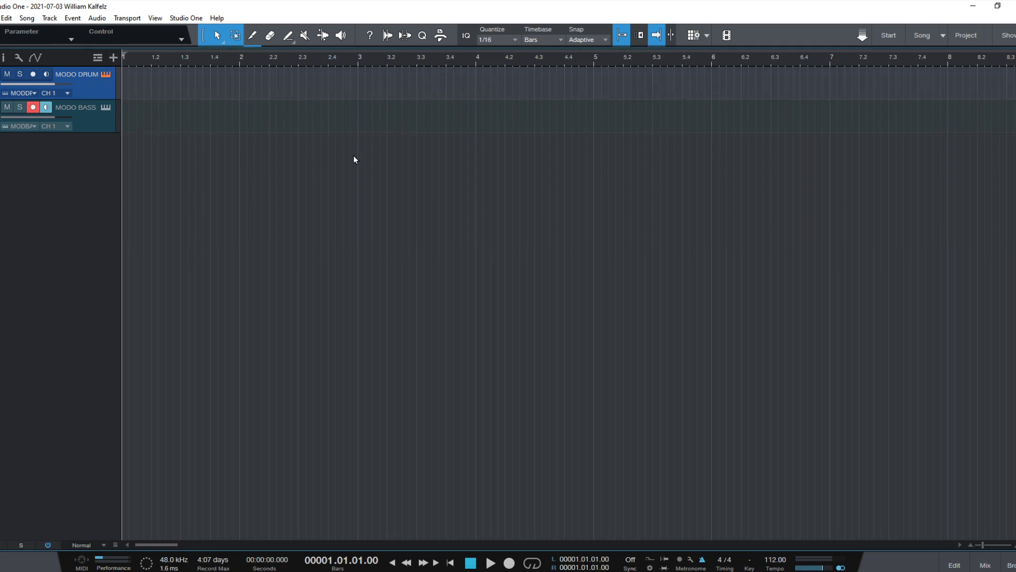
# Reopen the MODO DRUM window, position it in full view and show the Studio kit's customization options
pyautogui.press('F11')
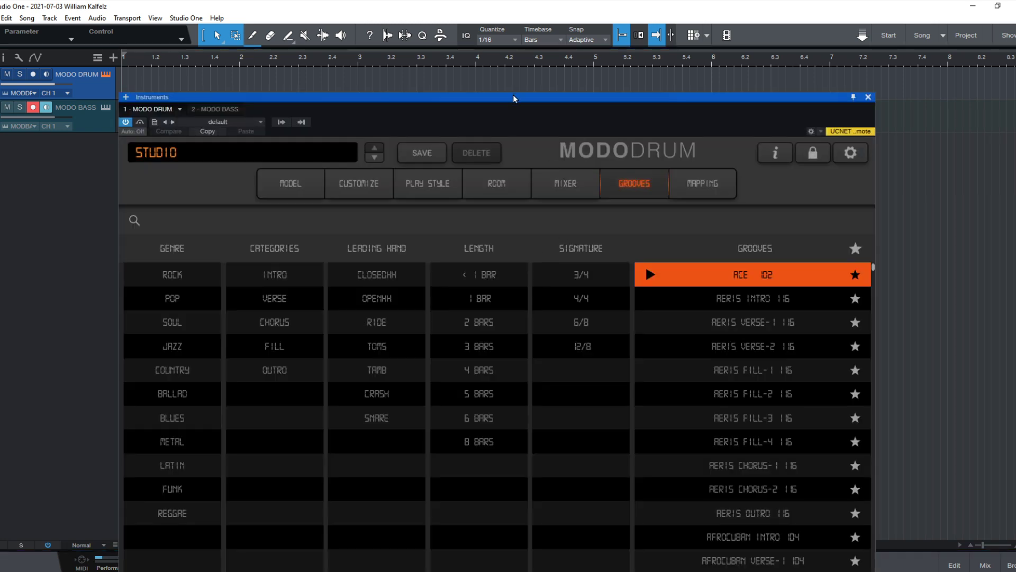
pyautogui.moveTo(529, 99); pyautogui.dragTo(599, 15)
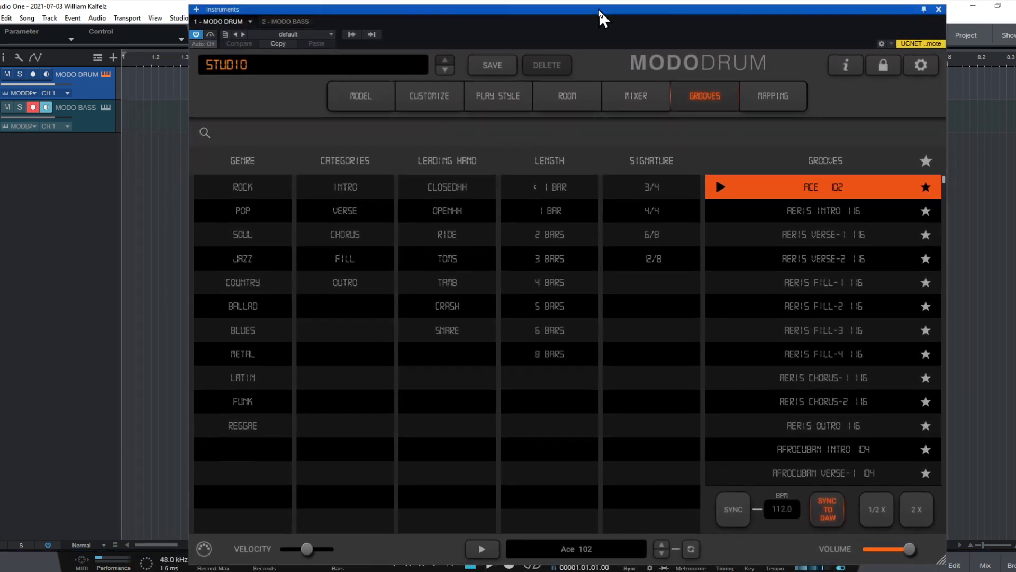
pyautogui.click(436, 100)
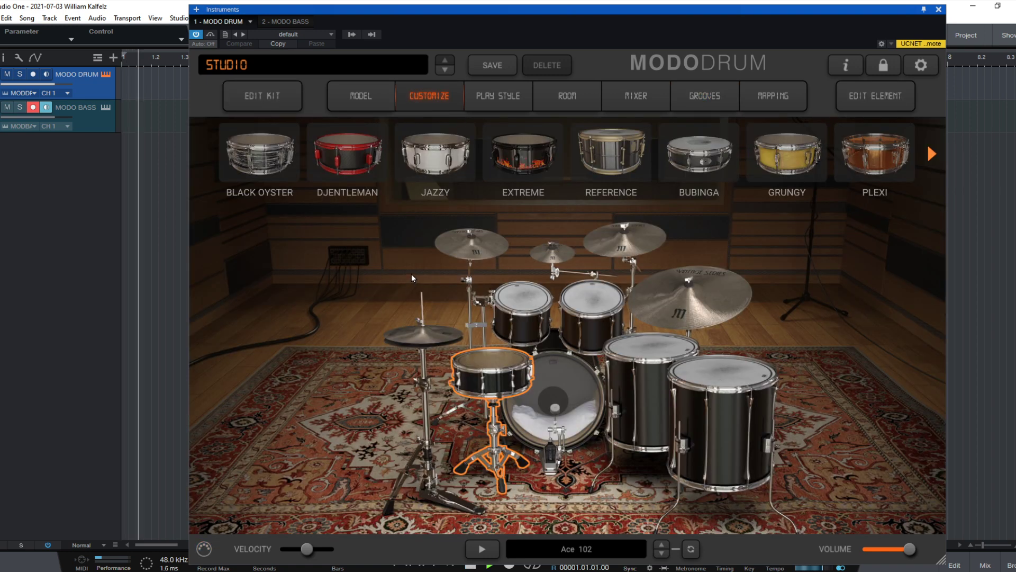
# Start previewing the Ace 102 groove and change the drum kit's room to Garage
pyautogui.click(717, 99)
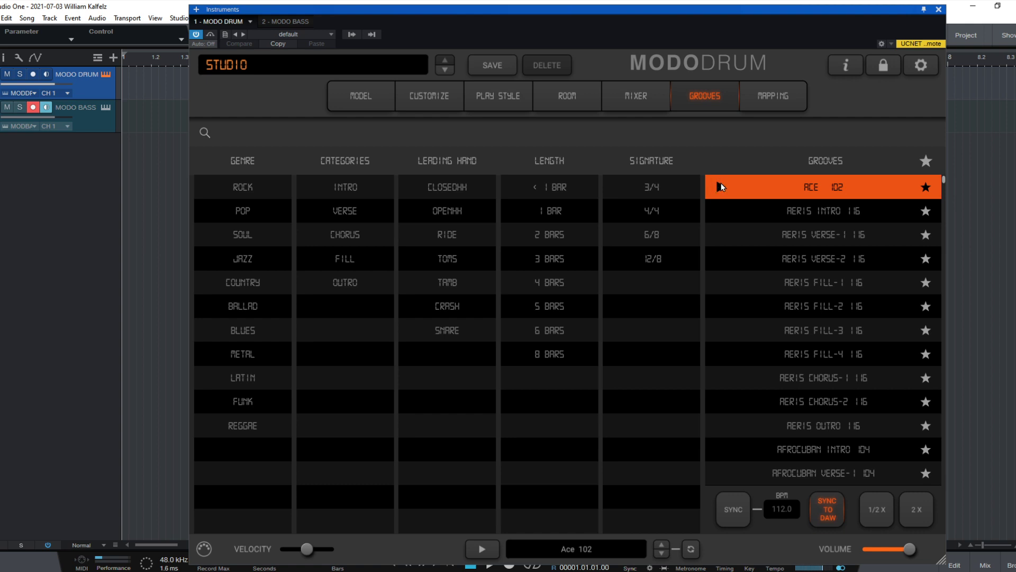
pyautogui.click(721, 186)
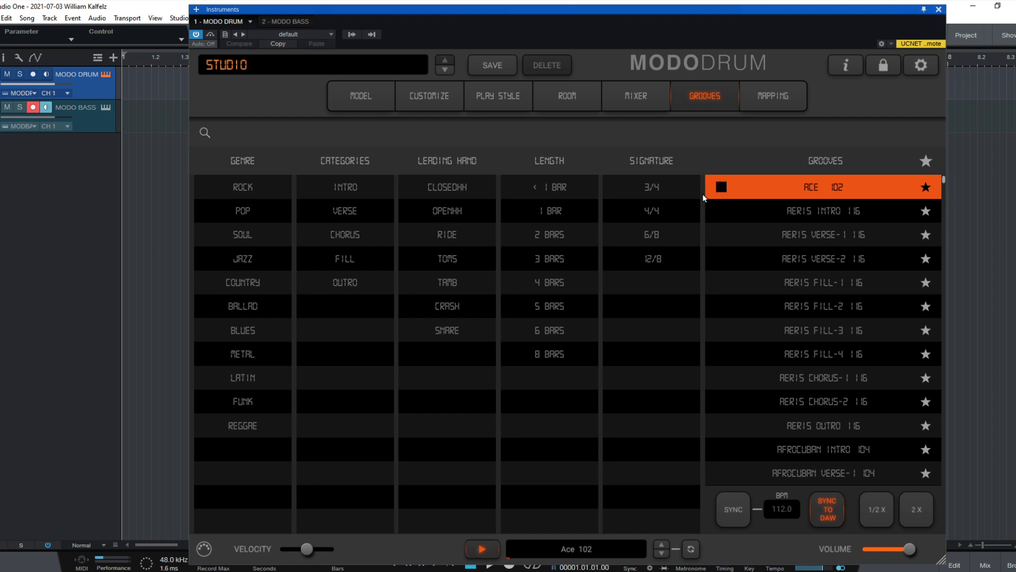
pyautogui.click(556, 91)
pyautogui.click(454, 175)
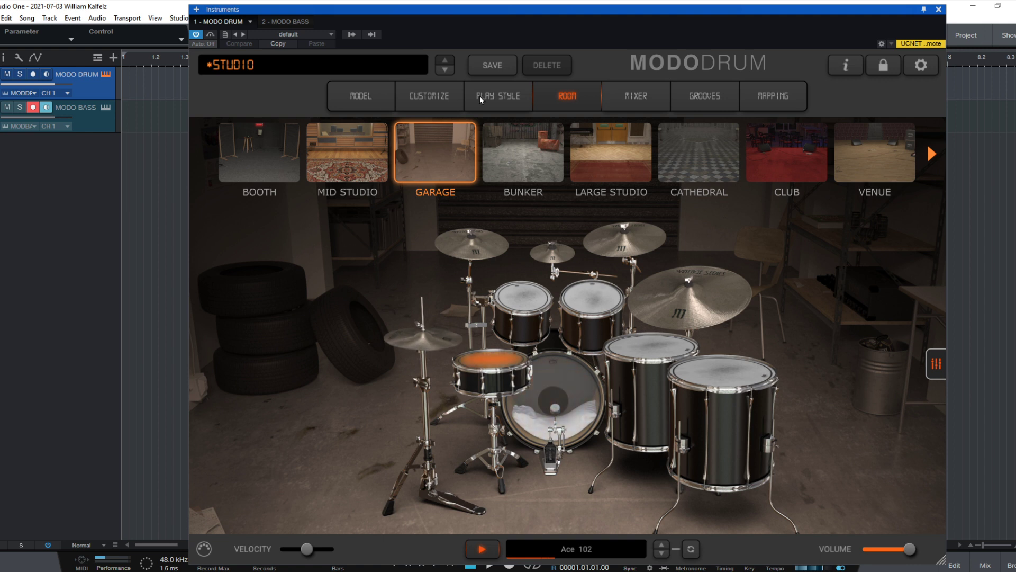
# In the play style settings, move the snare's left-stick strike position around the drumhead, leaving it off-centre
pyautogui.click(498, 95)
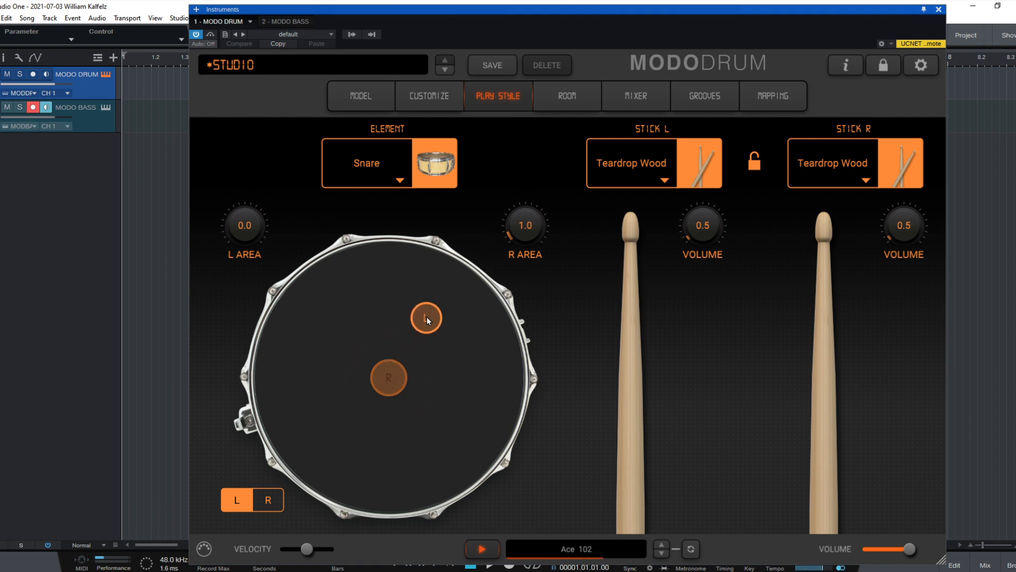
pyautogui.moveTo(427, 317); pyautogui.dragTo(466, 281)
pyautogui.moveTo(393, 388); pyautogui.dragTo(419, 316)
# For the kick, try the Plastic beater, switch it to Wood and set the pedal technique to Heel-Down
pyautogui.click(356, 143)
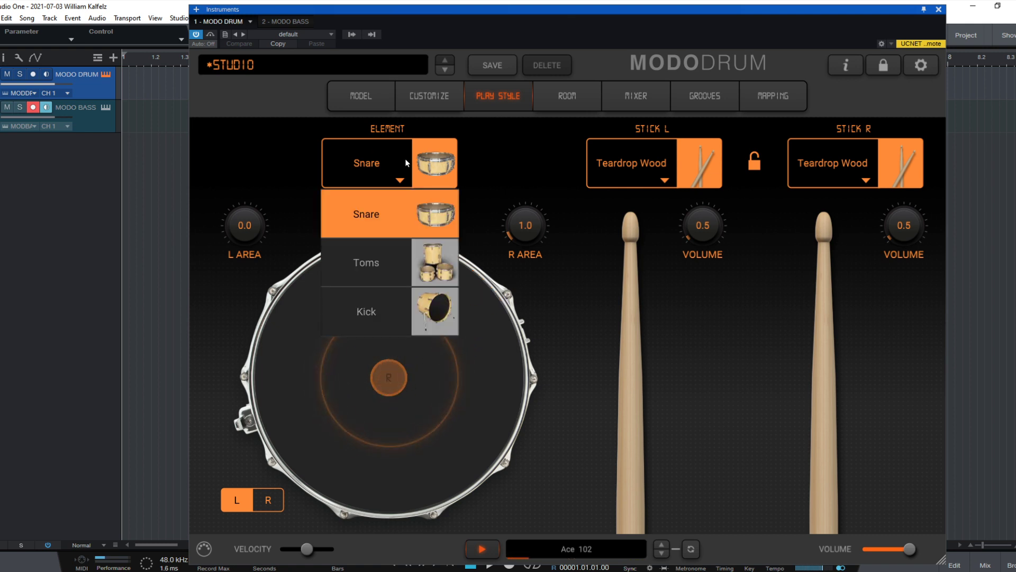
pyautogui.click(388, 320)
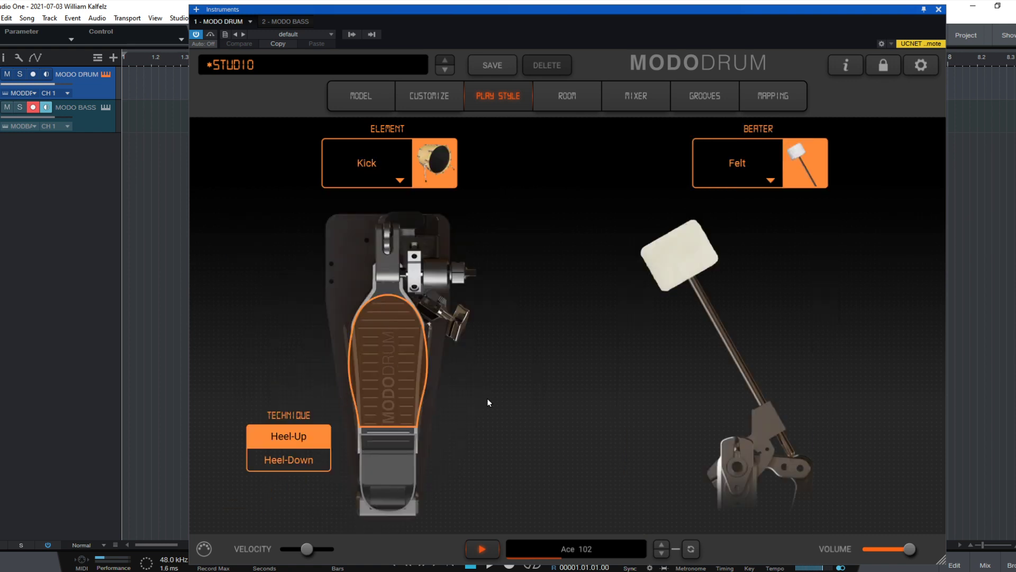
pyautogui.click(742, 164)
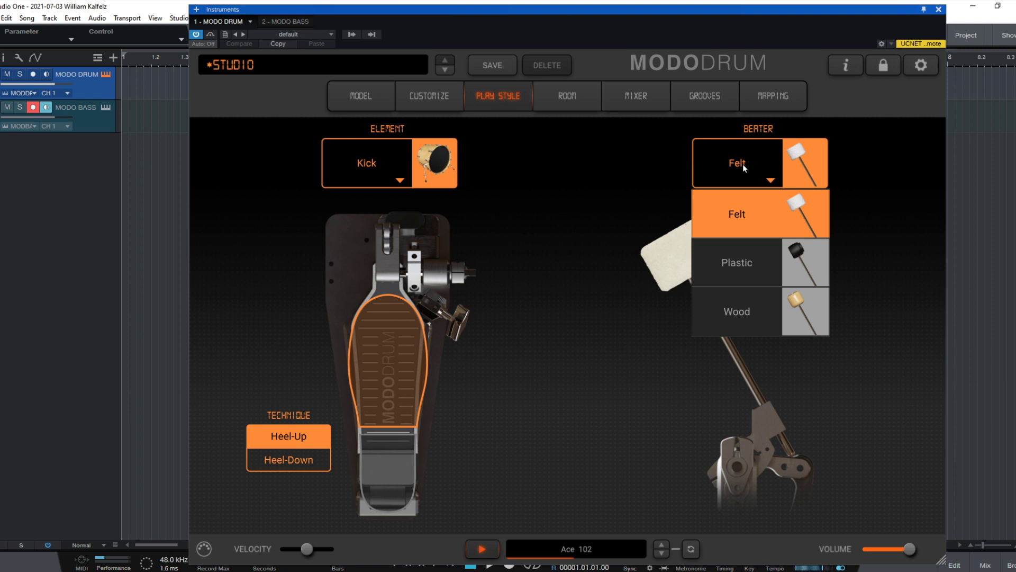
pyautogui.click(767, 273)
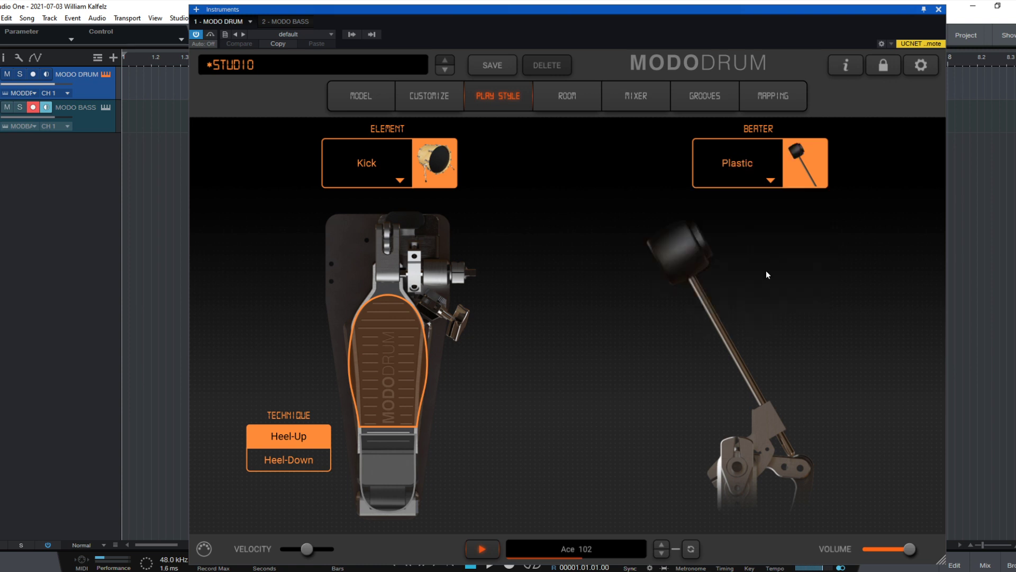
pyautogui.click(764, 172)
pyautogui.click(756, 313)
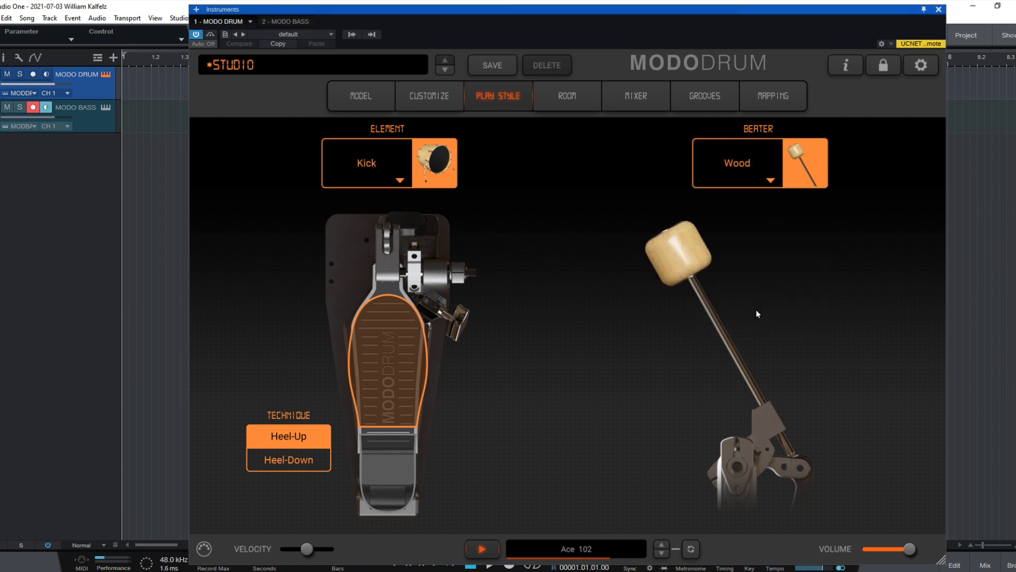
pyautogui.click(300, 461)
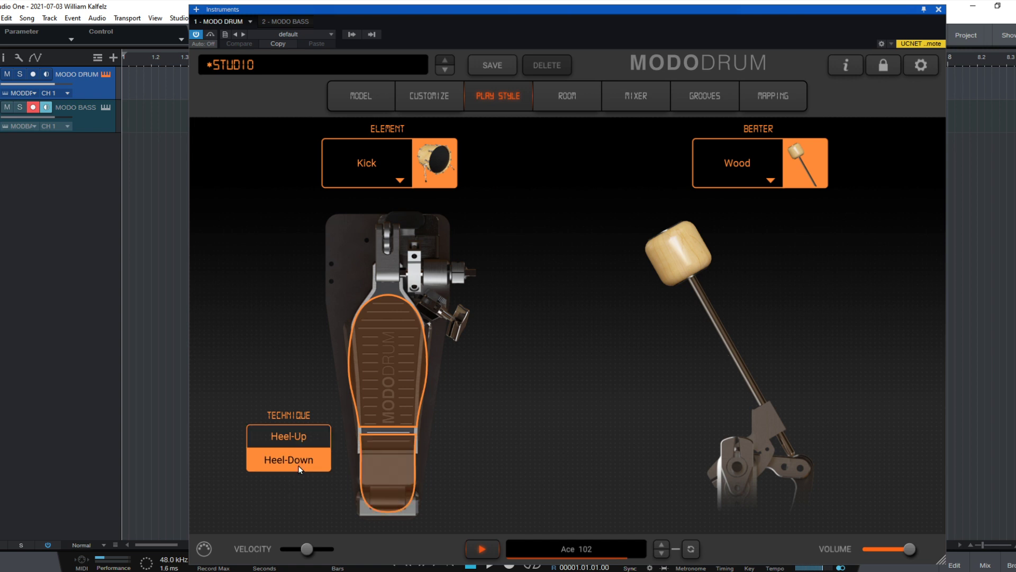
# For the snare, set the right-stick strike area to 10.0 and the left-stick area to 7.6
pyautogui.click(371, 153)
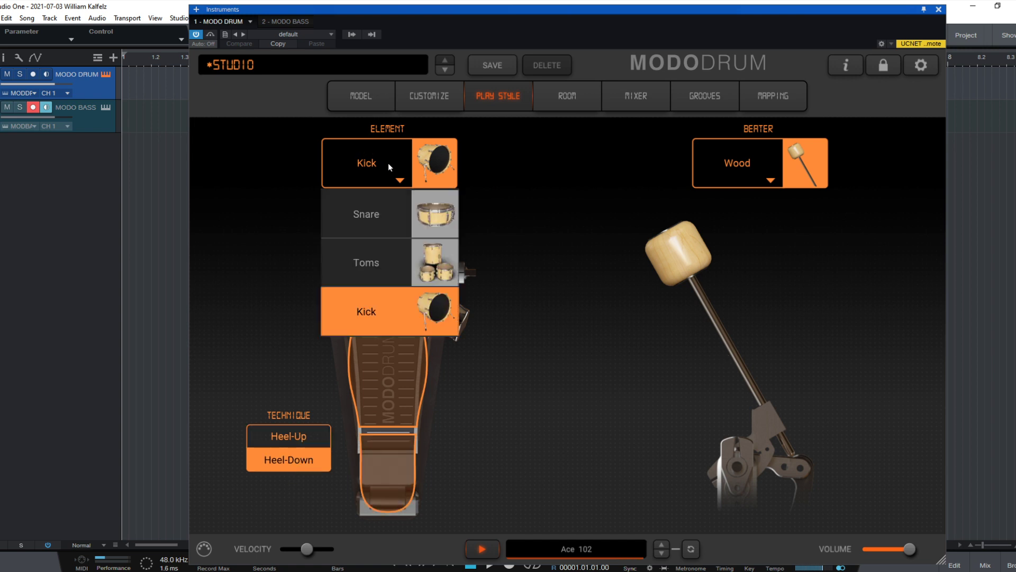
pyautogui.click(409, 230)
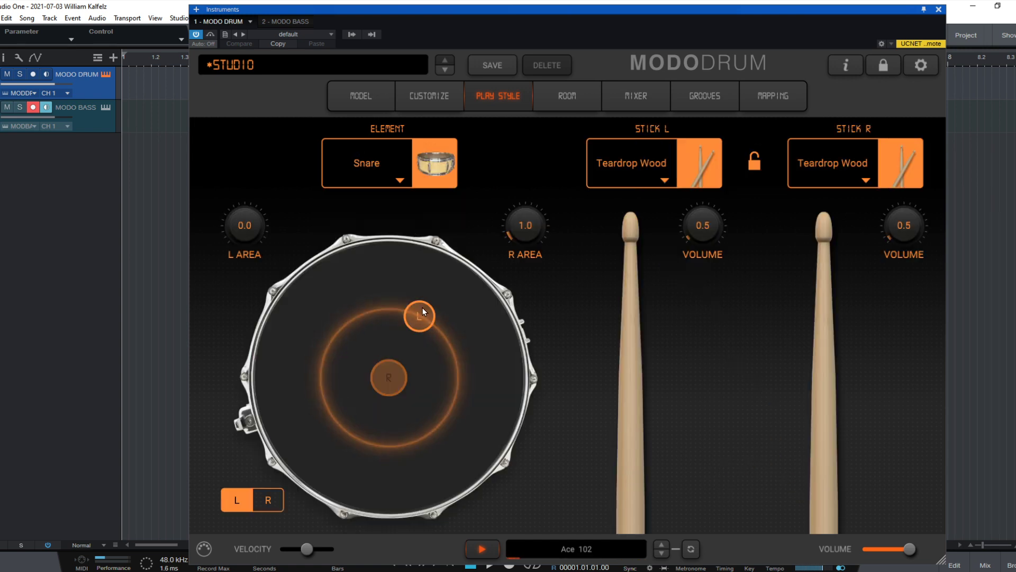
pyautogui.moveTo(529, 229); pyautogui.dragTo(553, 67)
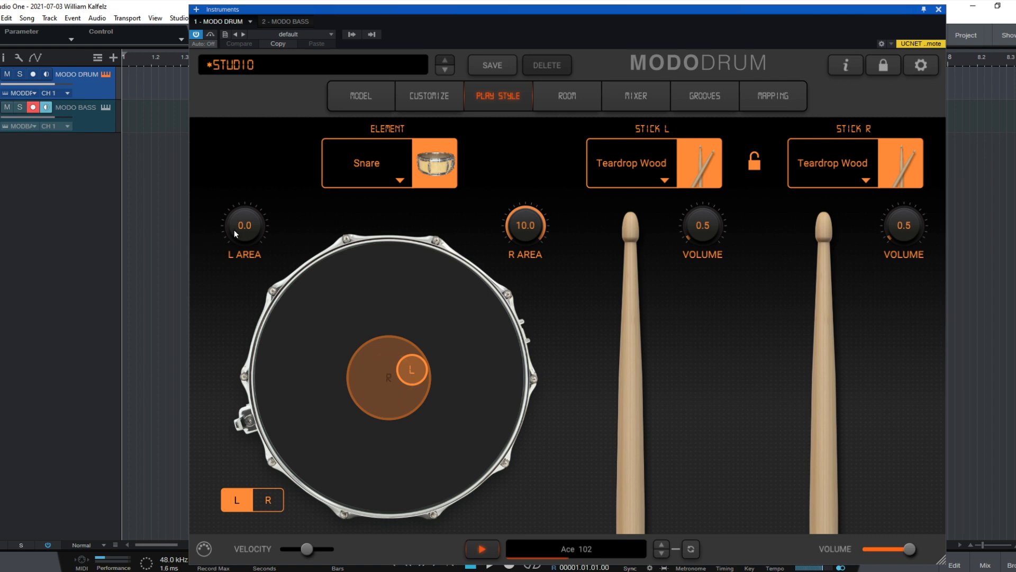
pyautogui.moveTo(234, 230); pyautogui.dragTo(257, 125)
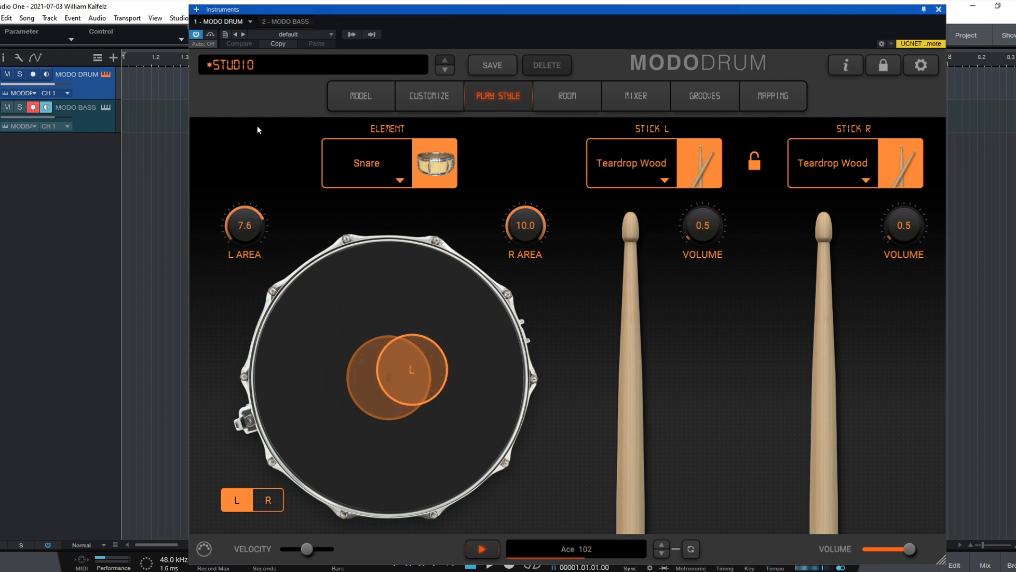
# For the snare, set the left stick to No Tip and the right stick to Teardrop Nylon
pyautogui.click(687, 166)
pyautogui.click(680, 223)
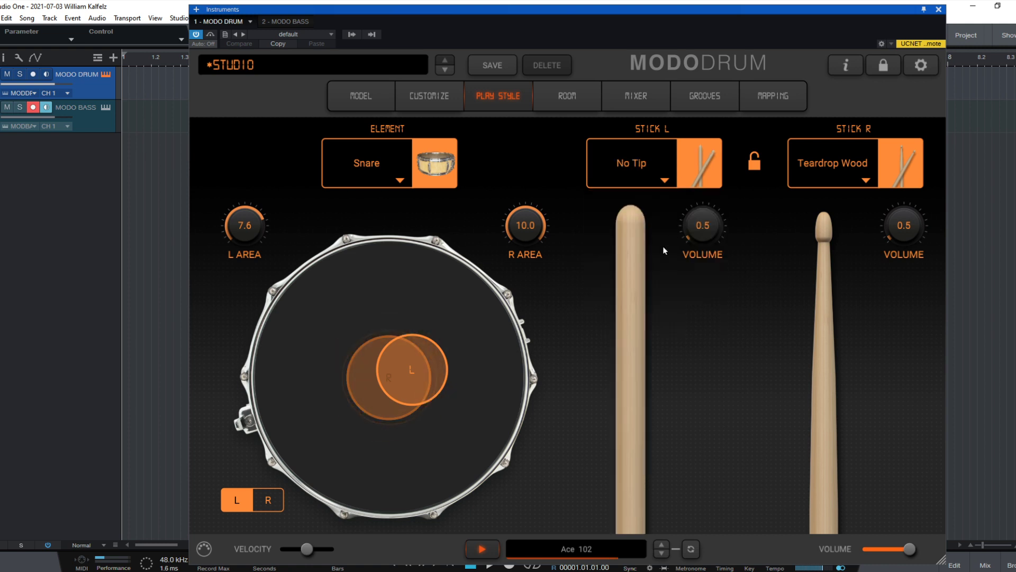
pyautogui.click(864, 146)
pyautogui.click(867, 264)
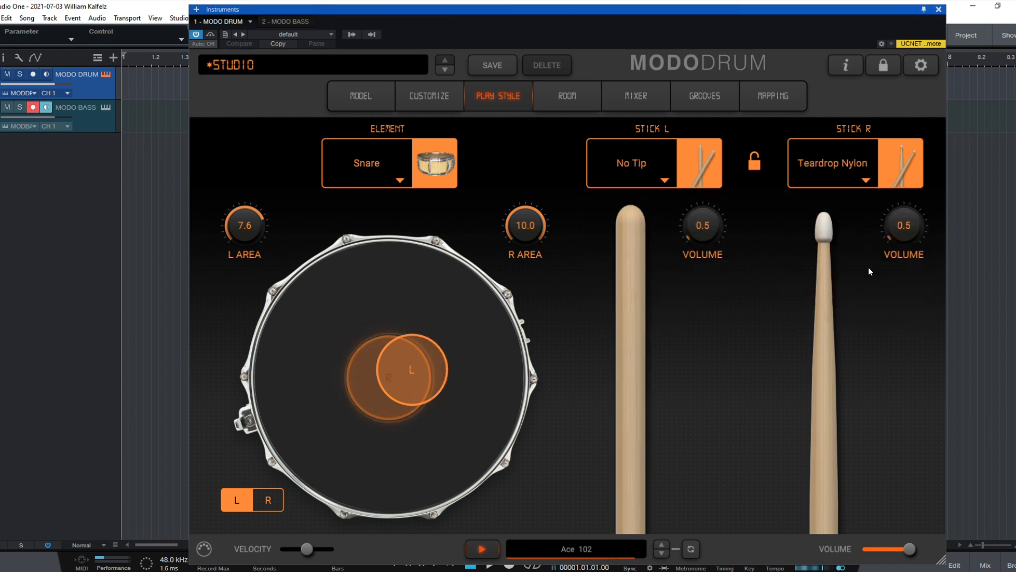
# Stop the Ace 102 groove, filter the grooves to the Rock genre and preview All 4 U Intro-1 100
pyautogui.click(717, 96)
pyautogui.click(721, 188)
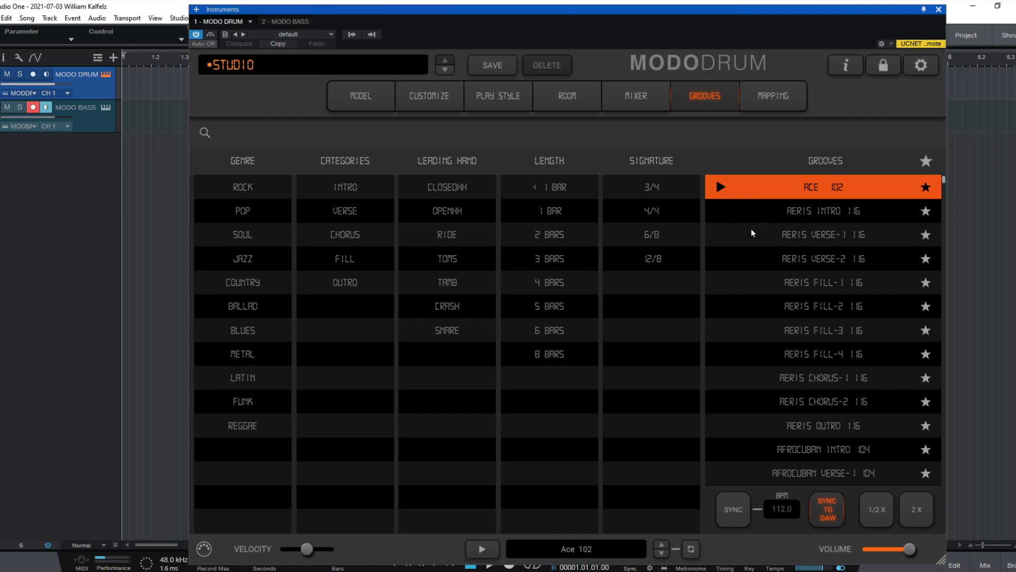
pyautogui.click(256, 191)
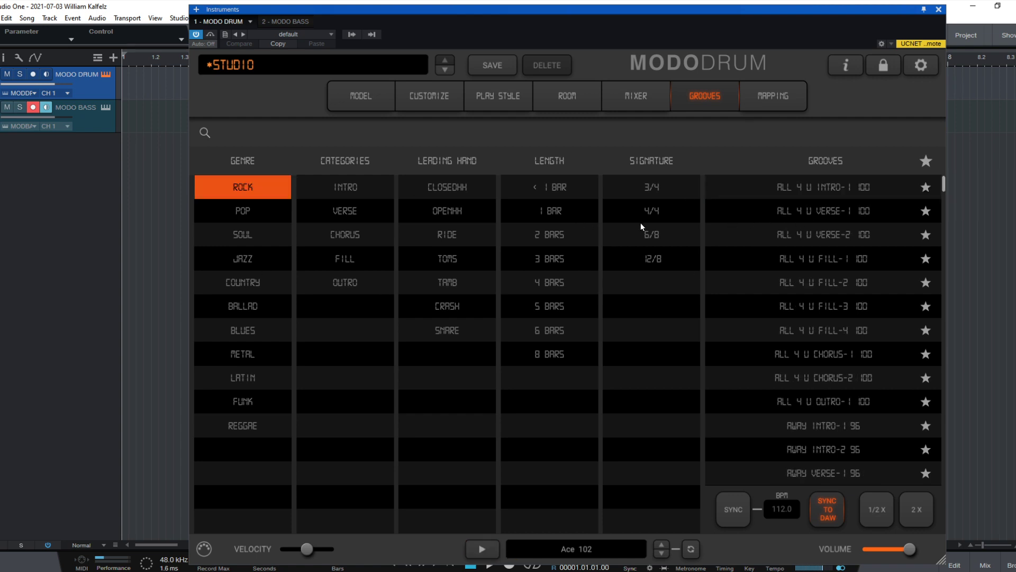
pyautogui.click(725, 185)
pyautogui.click(718, 193)
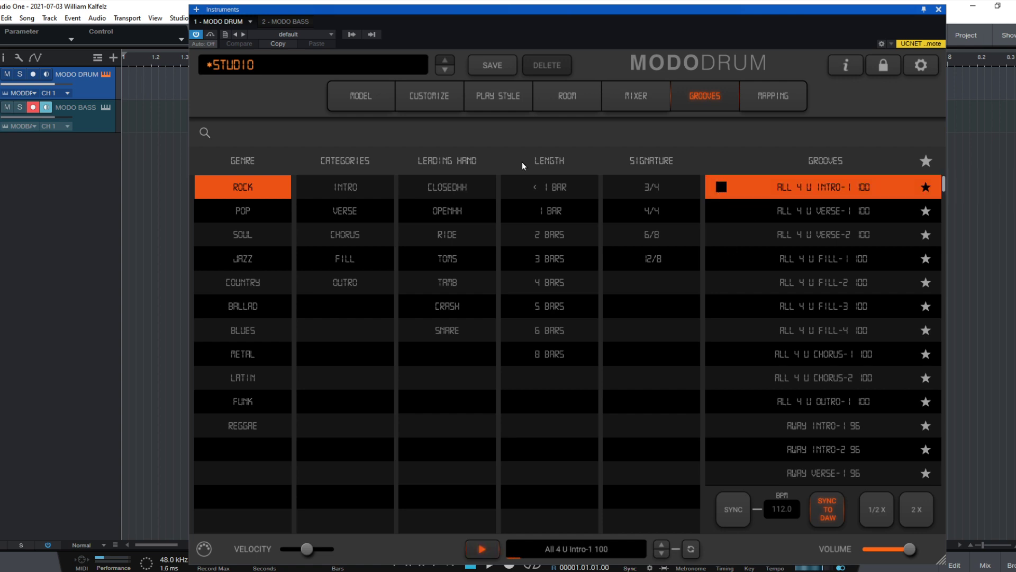
# Find Blind Chorus-2 91 among the Rock grooves and preview it
pyautogui.scroll(-10, 778, 315)
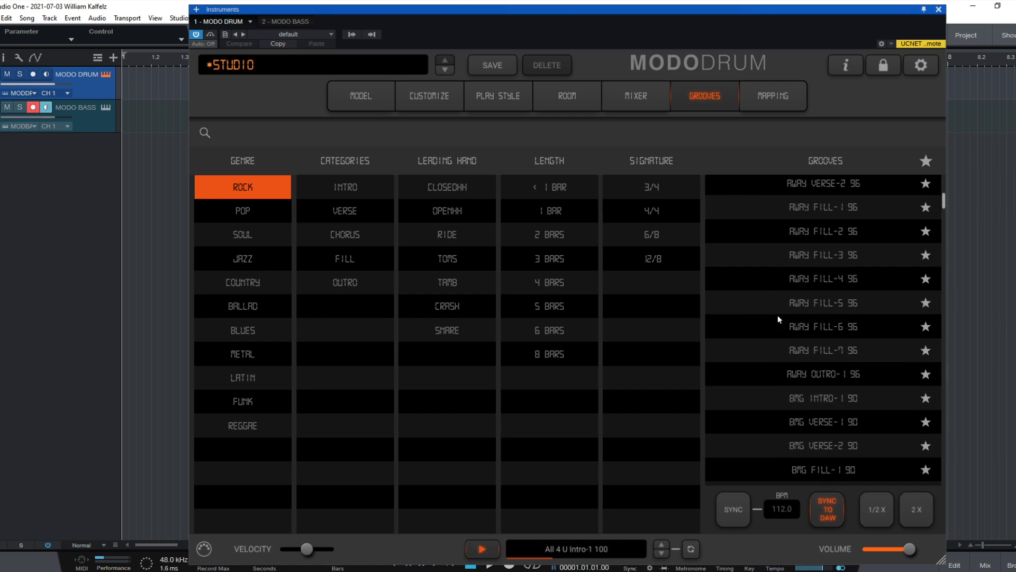
pyautogui.click(720, 297)
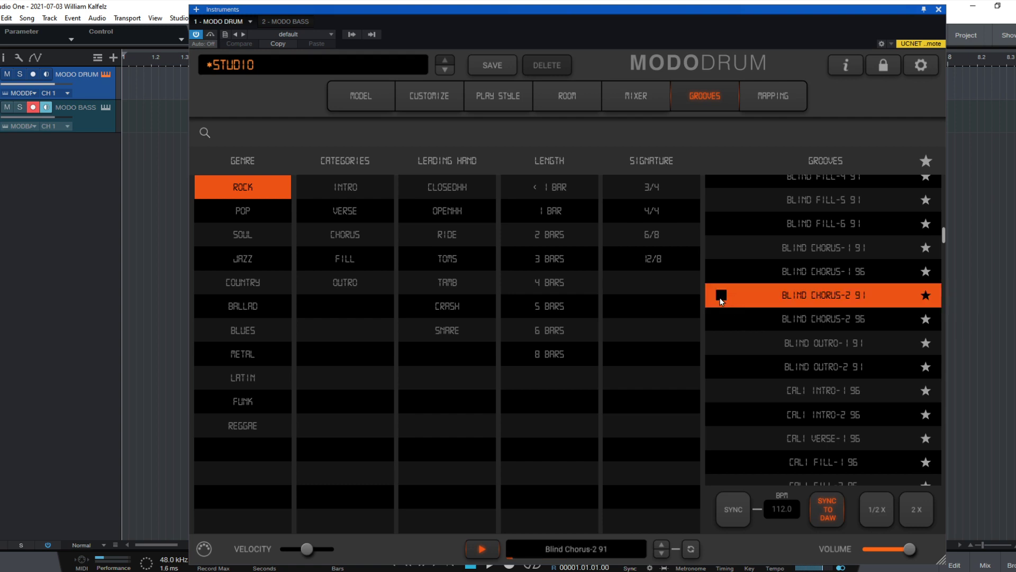
pyautogui.click(717, 296)
# While the groove plays, adjust the output volume, try the Reference snare and switch it to Bubinga
pyautogui.click(449, 98)
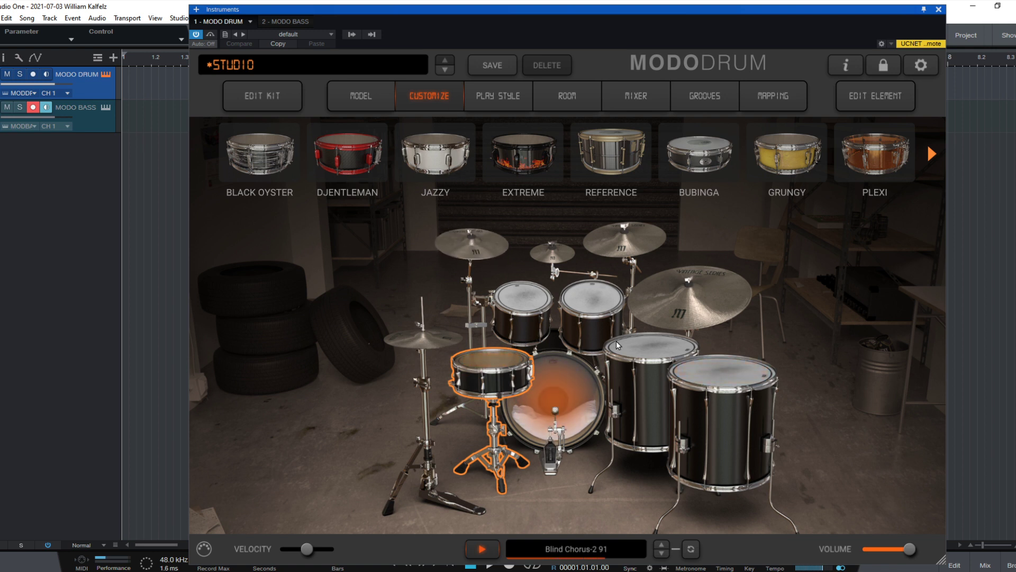
pyautogui.moveTo(903, 549); pyautogui.dragTo(863, 549)
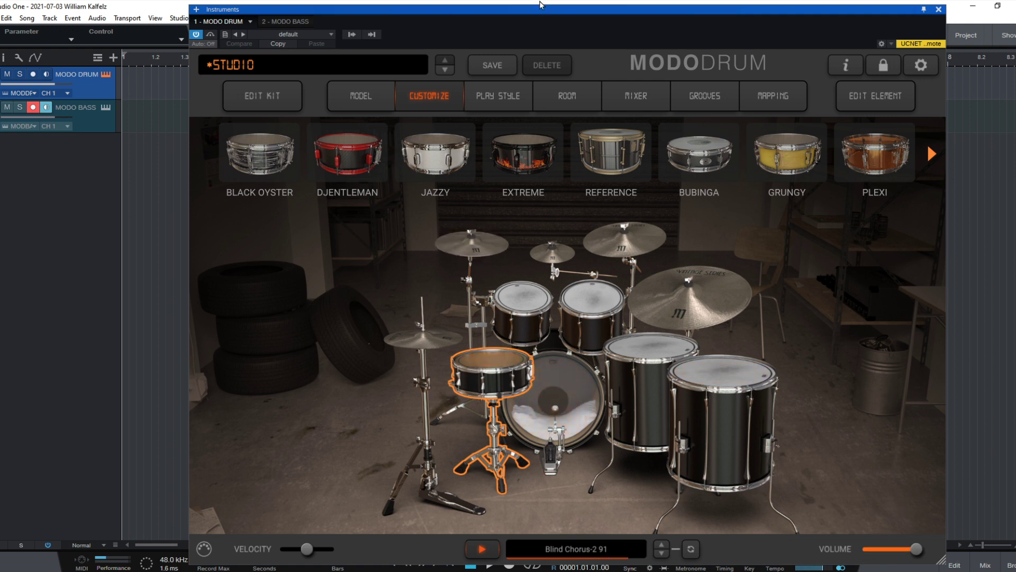
pyautogui.click(612, 148)
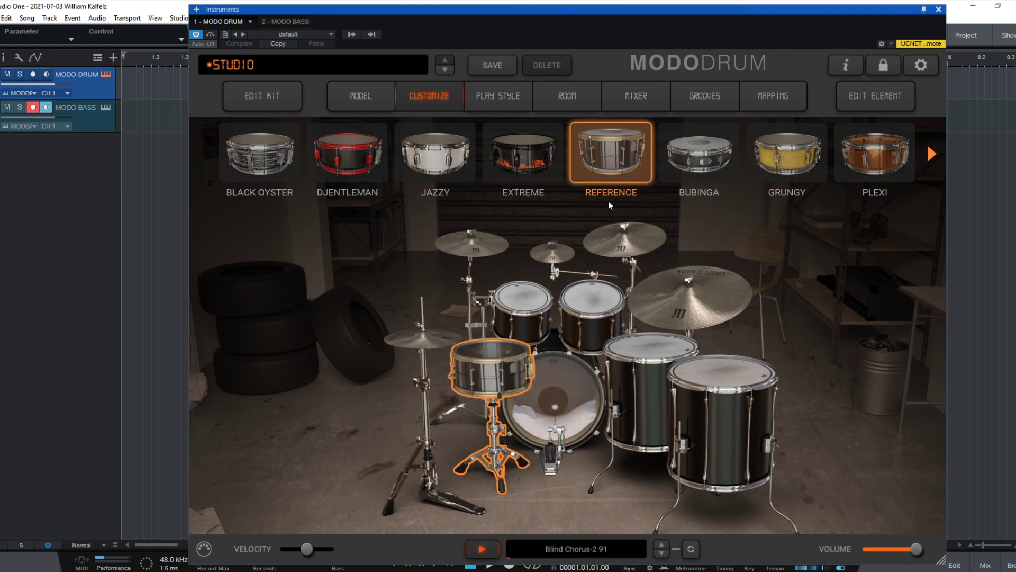
pyautogui.click(700, 160)
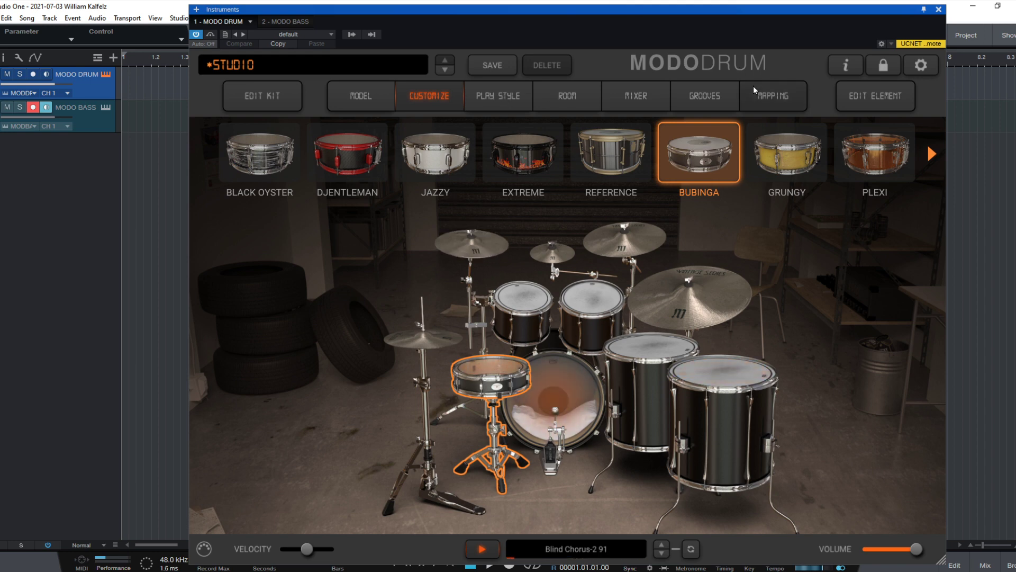
# View the snare's MIDI mapping and turn the output volume all the way down
pyautogui.click(771, 102)
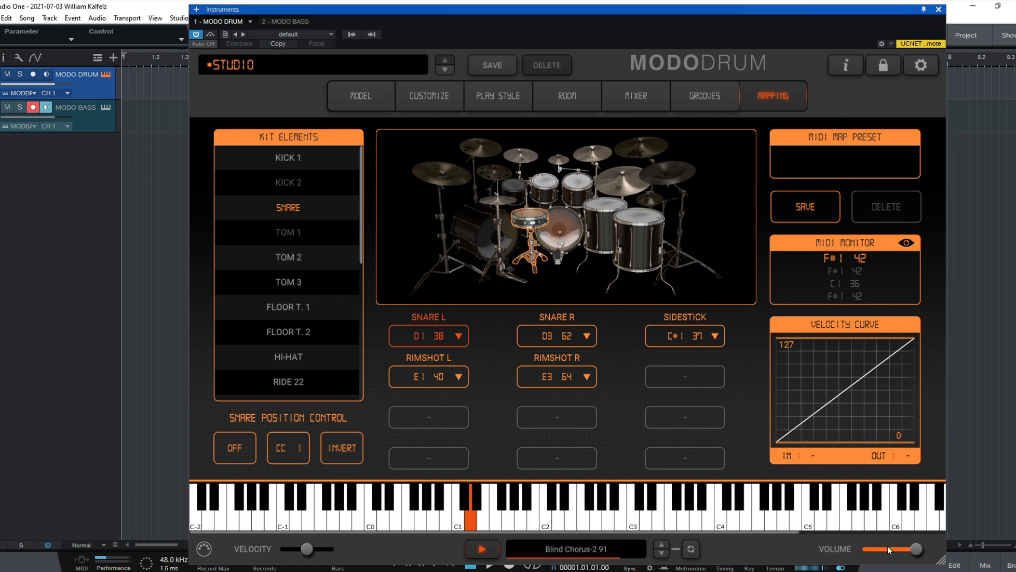
pyautogui.moveTo(916, 549); pyautogui.dragTo(863, 549)
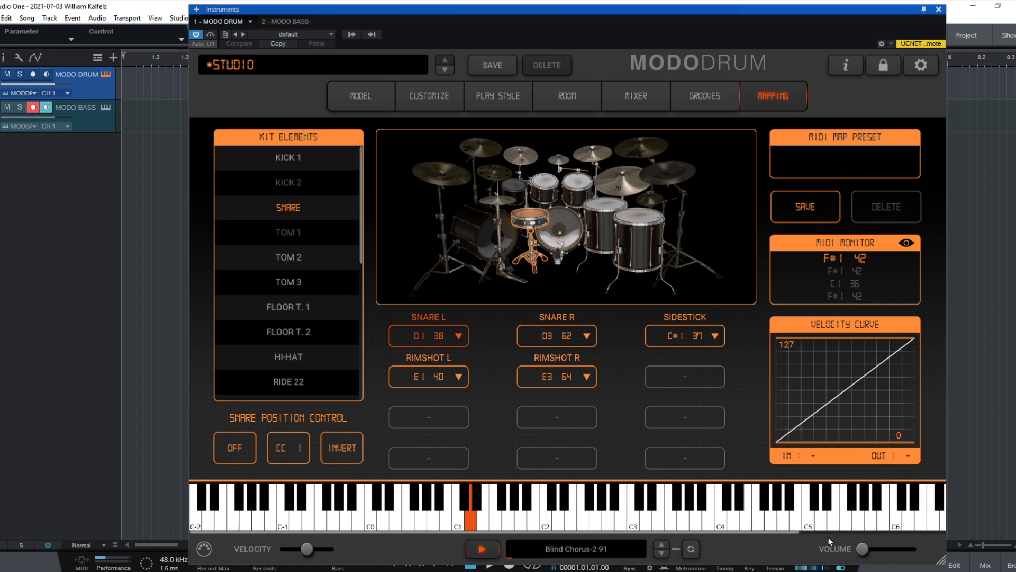
# In the mixer, add a Plate Reverb after the SL Comp on the Snare channel
pyautogui.click(639, 100)
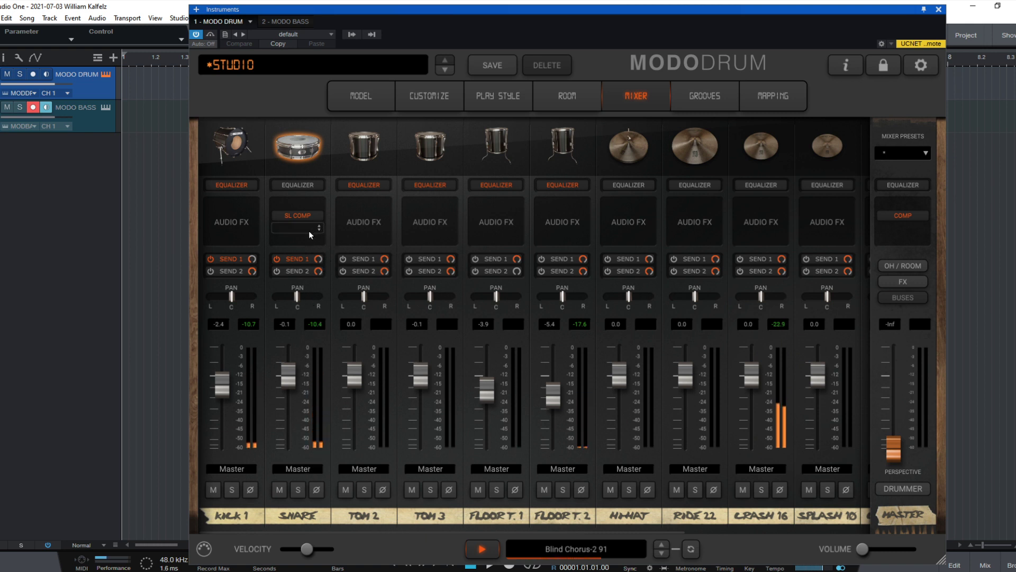
pyautogui.click(307, 228)
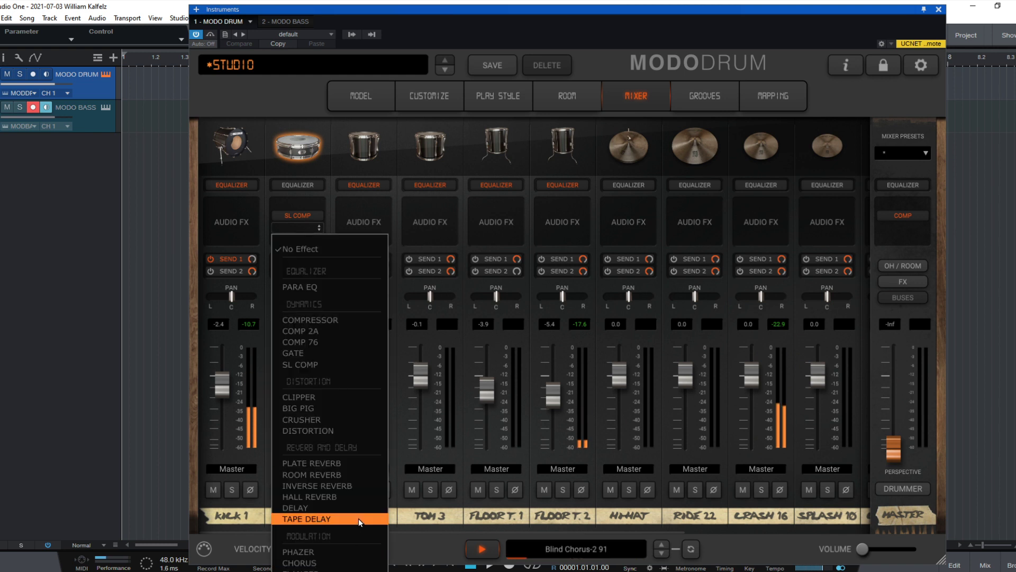
pyautogui.click(334, 463)
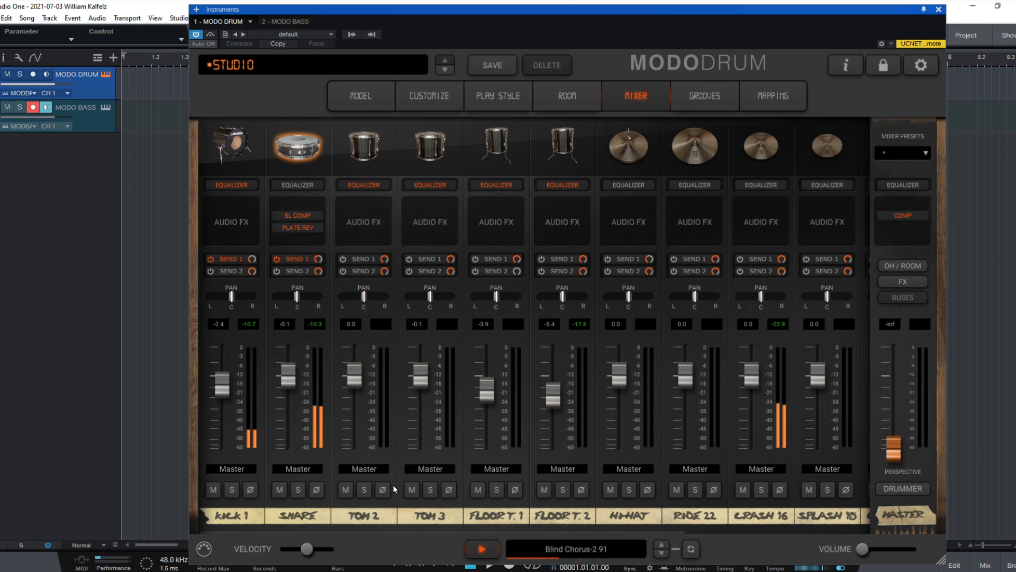
# Raise the master volume to 6.0 and mute the Crash 16 channel
pyautogui.moveTo(891, 546); pyautogui.dragTo(917, 549)
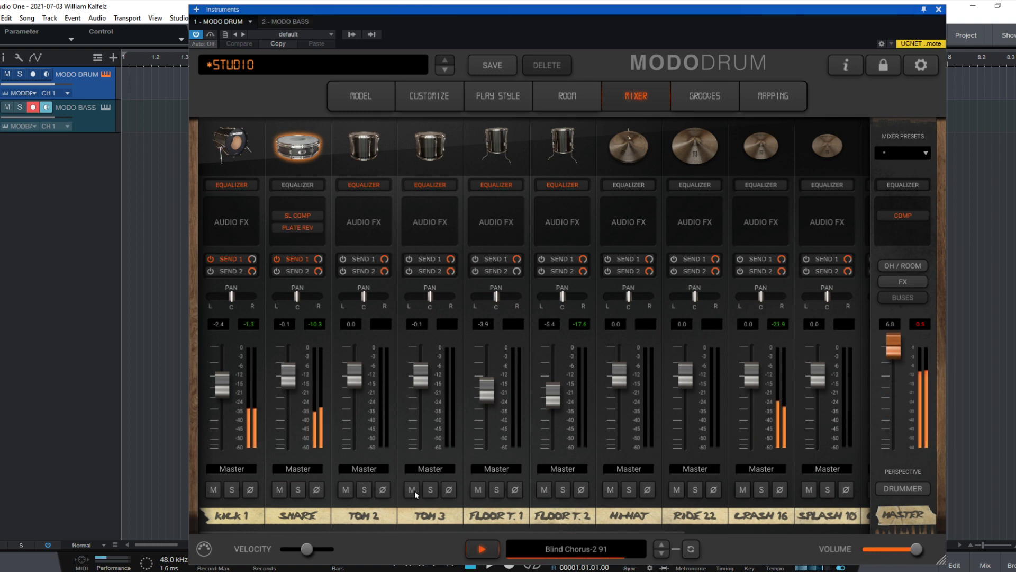
pyautogui.click(742, 490)
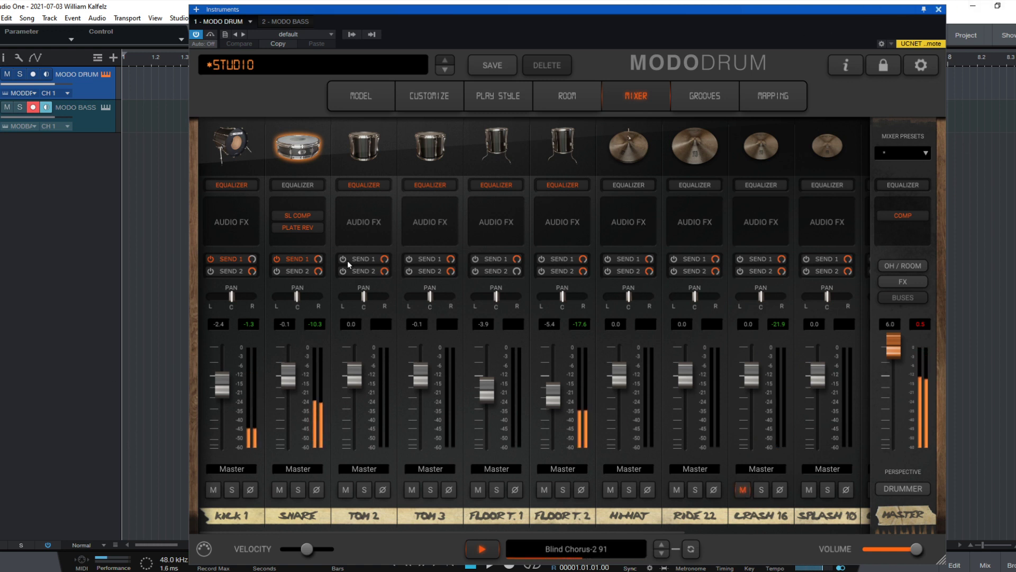
# In the snare's inserts, set SL Comp release to 4.0 and Plate Reverb time to 6.122 s, diffusion 0.0 %, low time 1.4 x
pyautogui.click(296, 228)
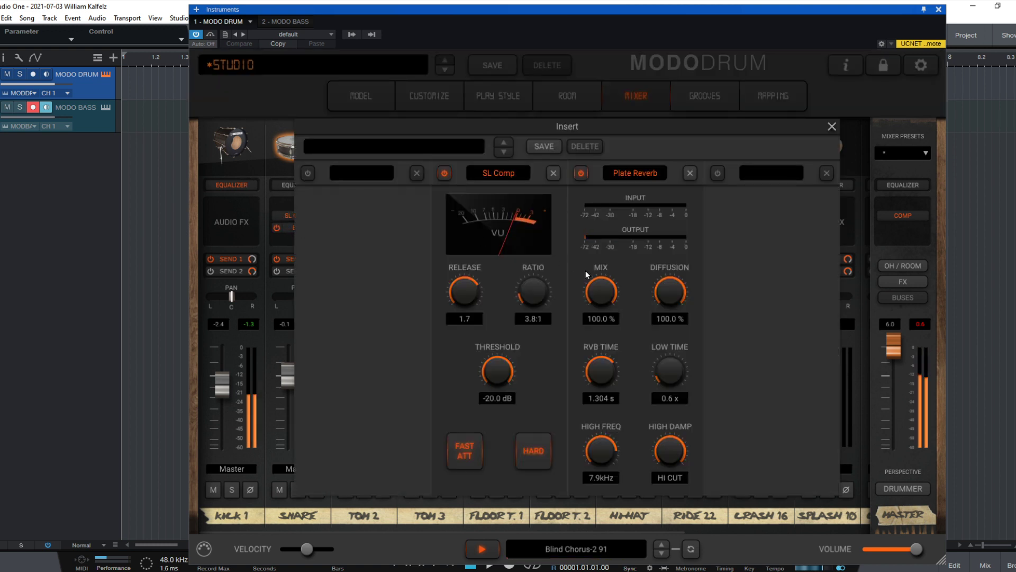
pyautogui.moveTo(481, 295); pyautogui.dragTo(479, 243)
pyautogui.moveTo(601, 371)
pyautogui.mouseDown()
pyautogui.moveTo(611, 332)
pyautogui.moveTo(614, 359)
pyautogui.mouseUp()
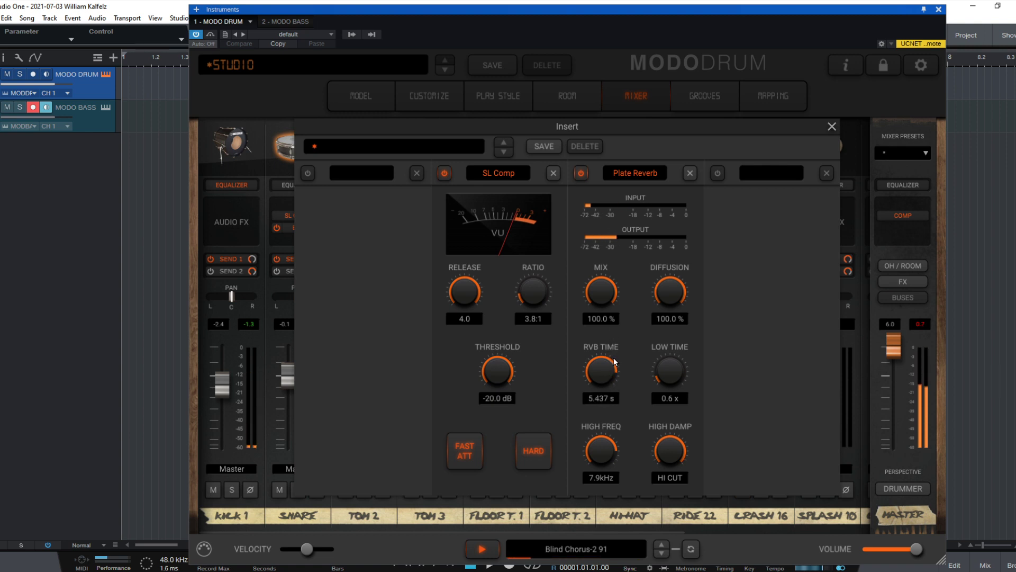
pyautogui.moveTo(664, 298); pyautogui.dragTo(690, 432)
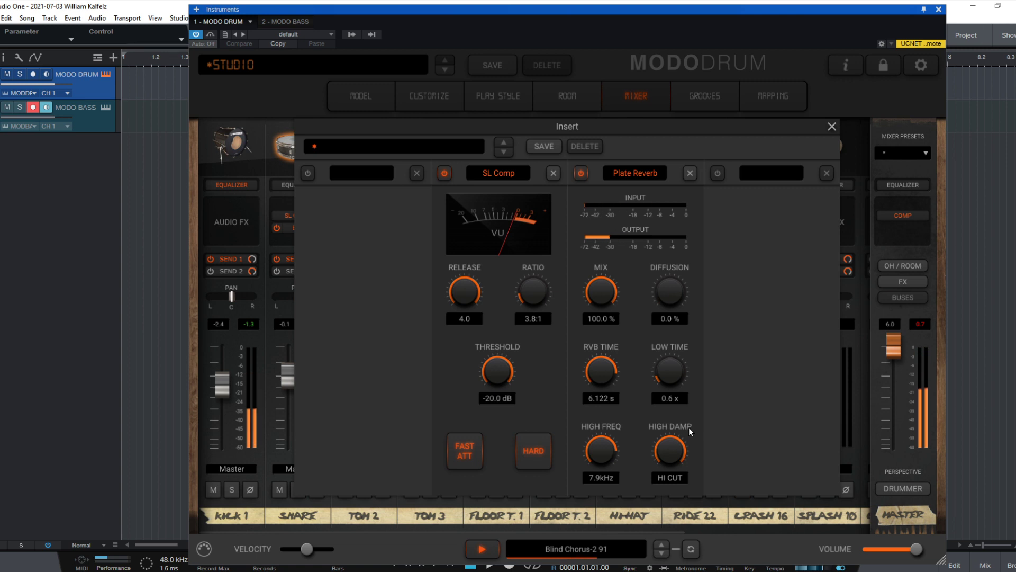
pyautogui.moveTo(672, 371); pyautogui.dragTo(680, 352)
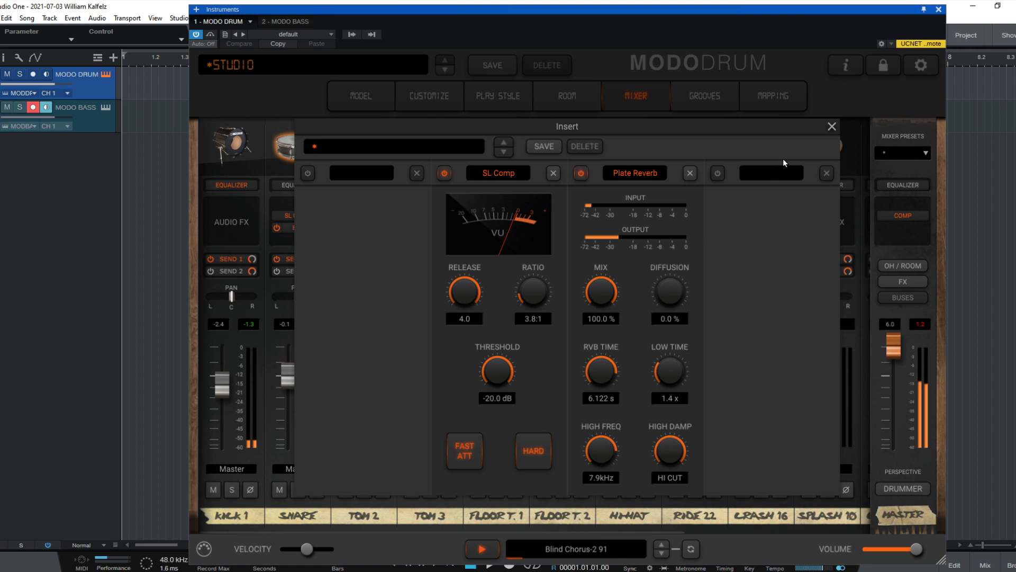
pyautogui.click(832, 126)
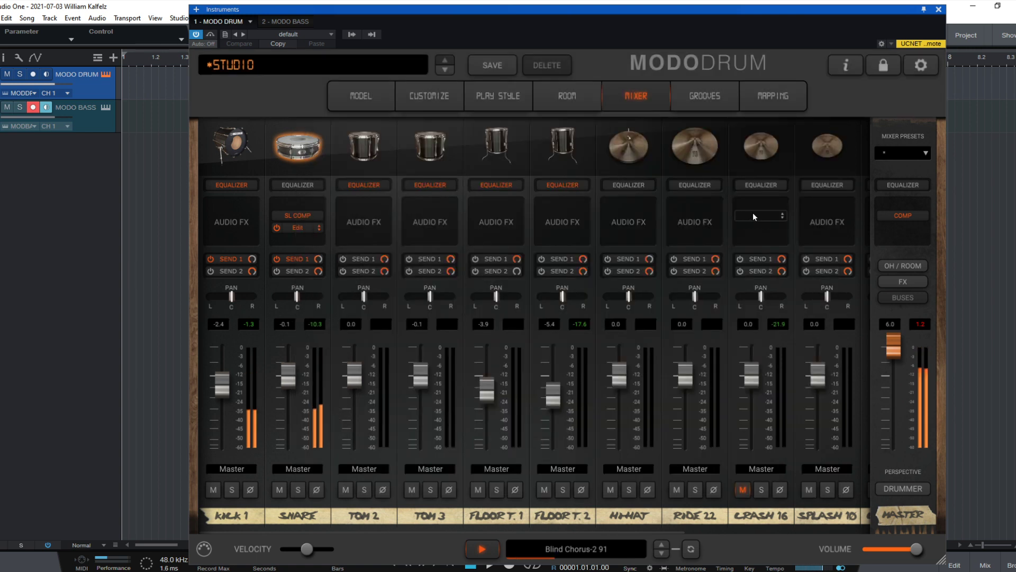
# With the snare channel soloed, try the Bunker room and switch the kit to the Club room
pyautogui.click(300, 490)
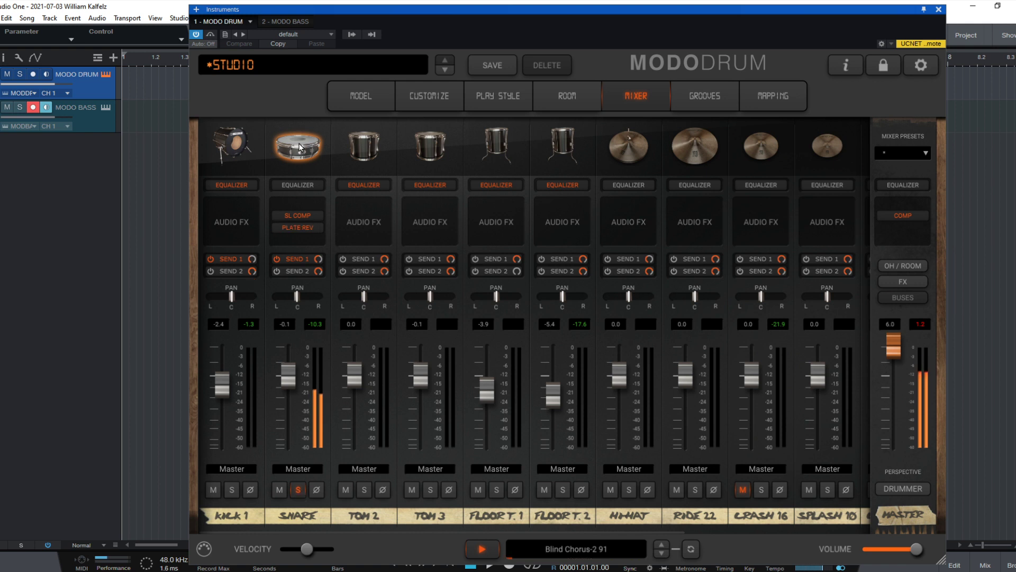
pyautogui.click(554, 92)
pyautogui.click(534, 147)
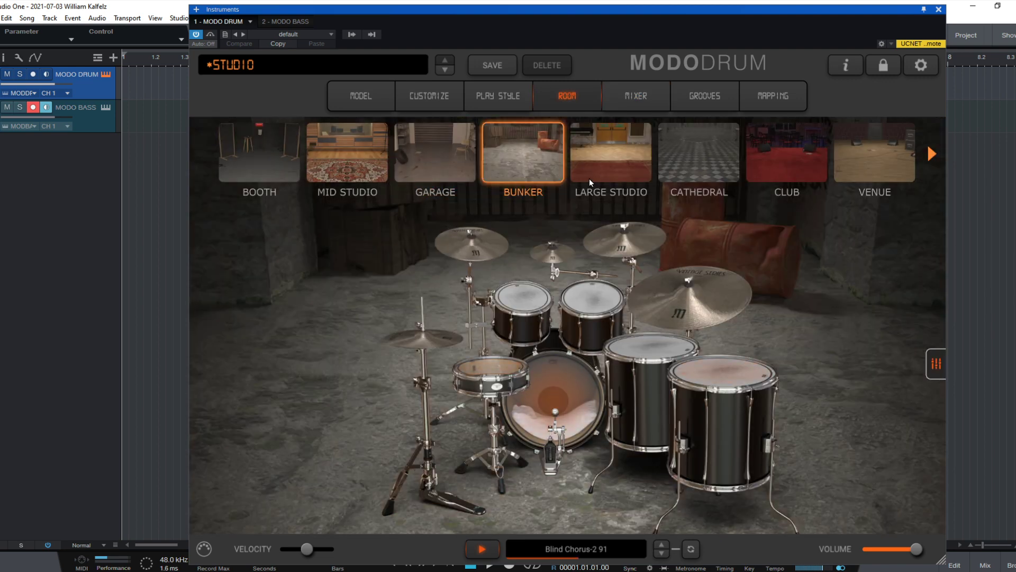
pyautogui.click(783, 158)
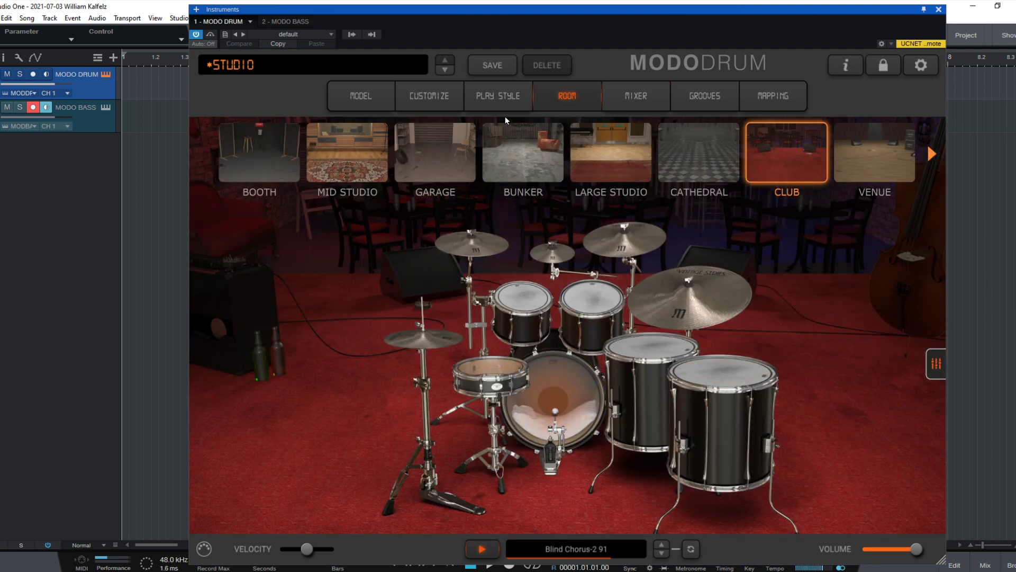
# Change the snare to Plexi and take the Snare channel out of solo in the mixer
pyautogui.click(428, 96)
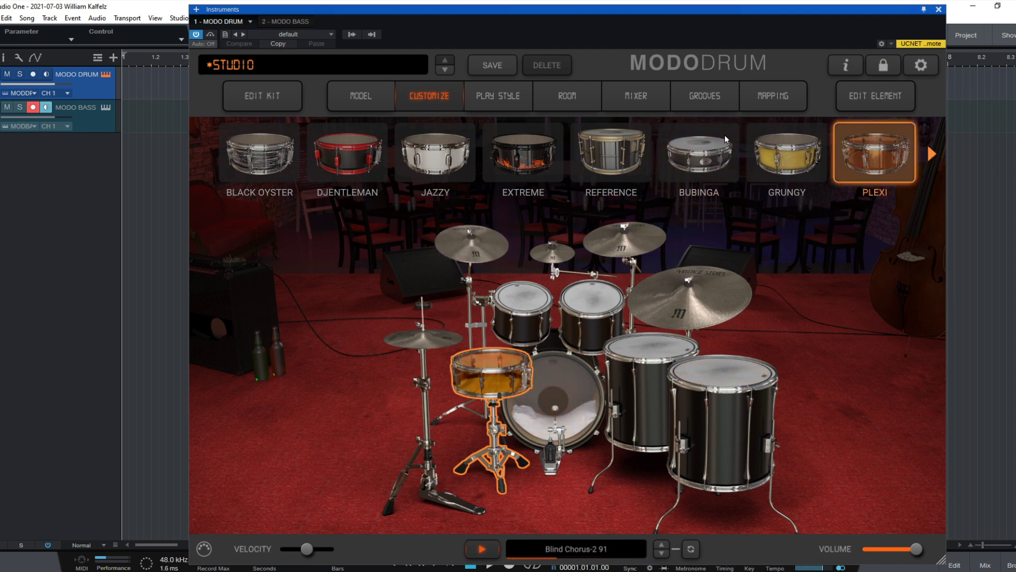
pyautogui.click(636, 96)
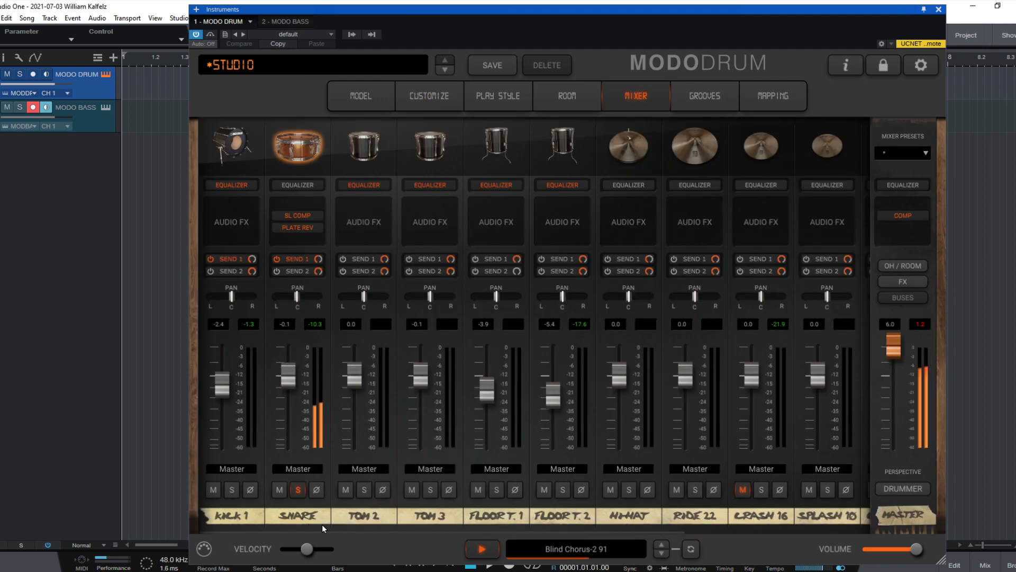
pyautogui.click(298, 490)
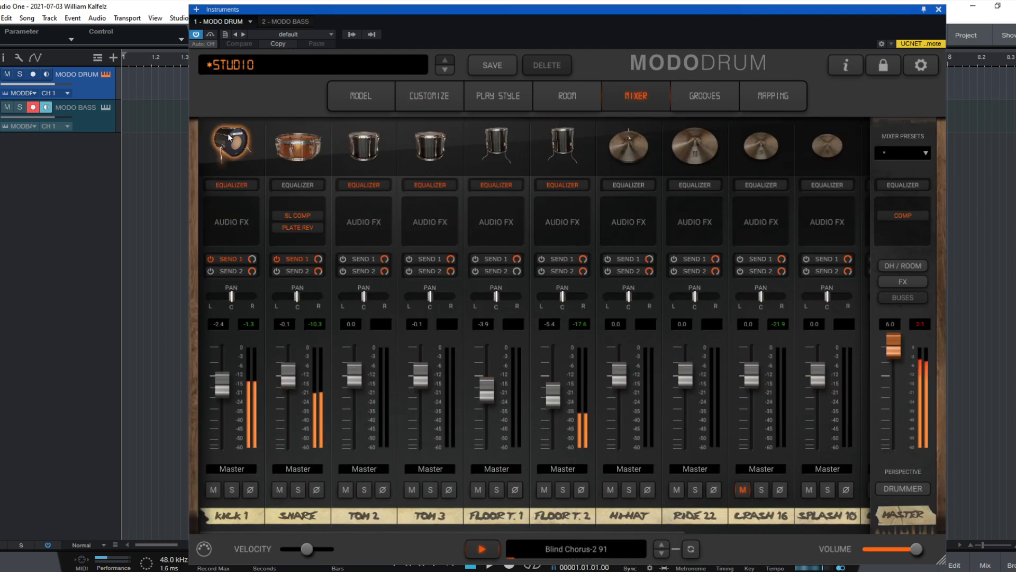
# Change the kick drum to Bubinga and stop the groove playback
pyautogui.click(446, 100)
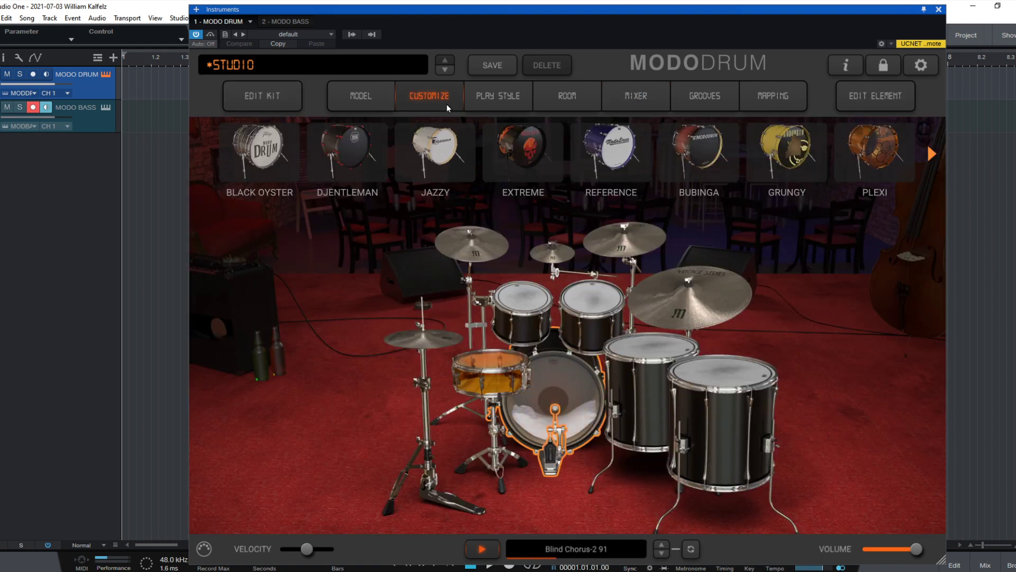
pyautogui.click(709, 145)
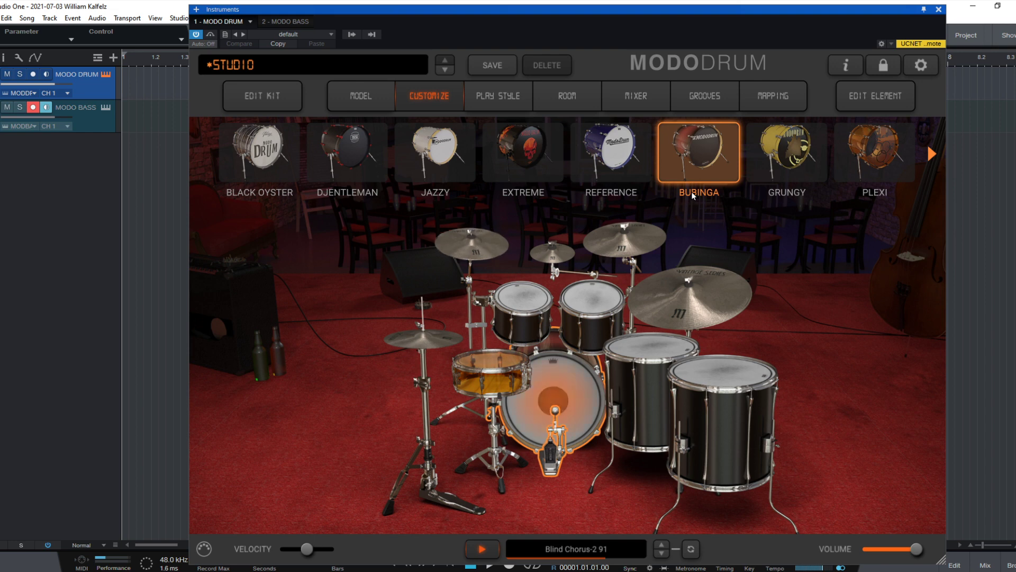
pyautogui.press('space')
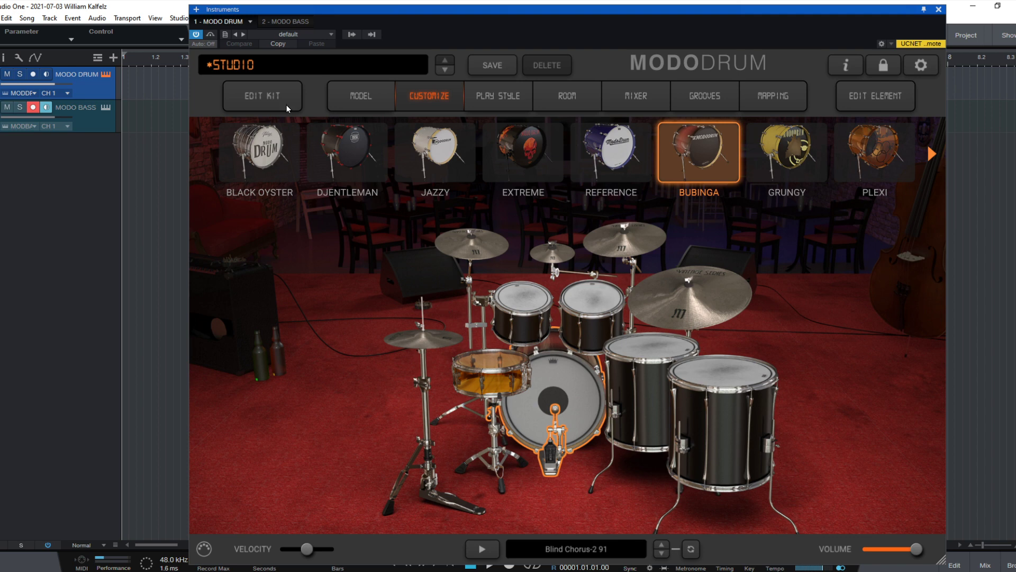
# Check the kit preset categories without choosing one, open kit editing and audition the kick drum
pyautogui.click(285, 64)
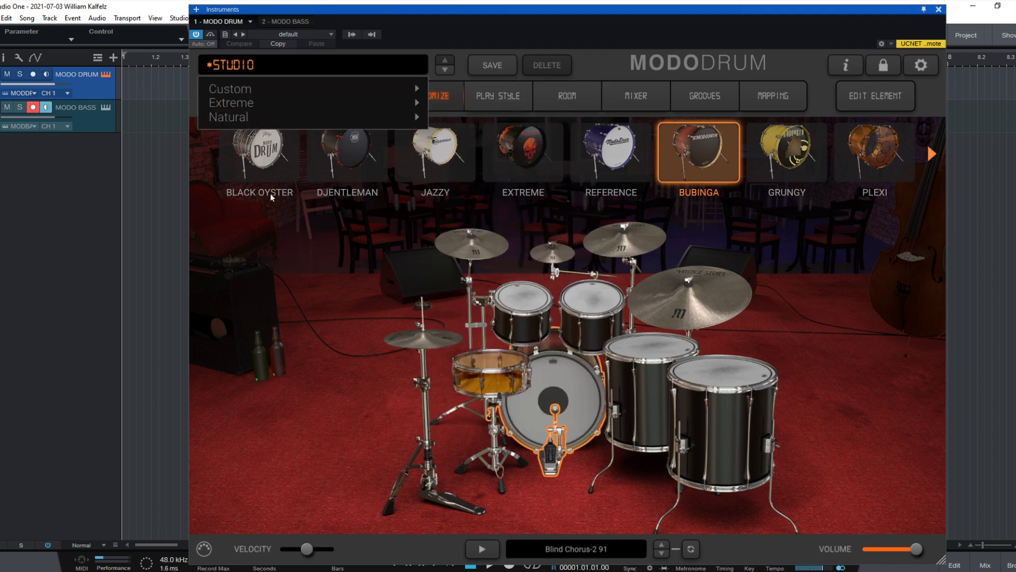
pyautogui.click(271, 197)
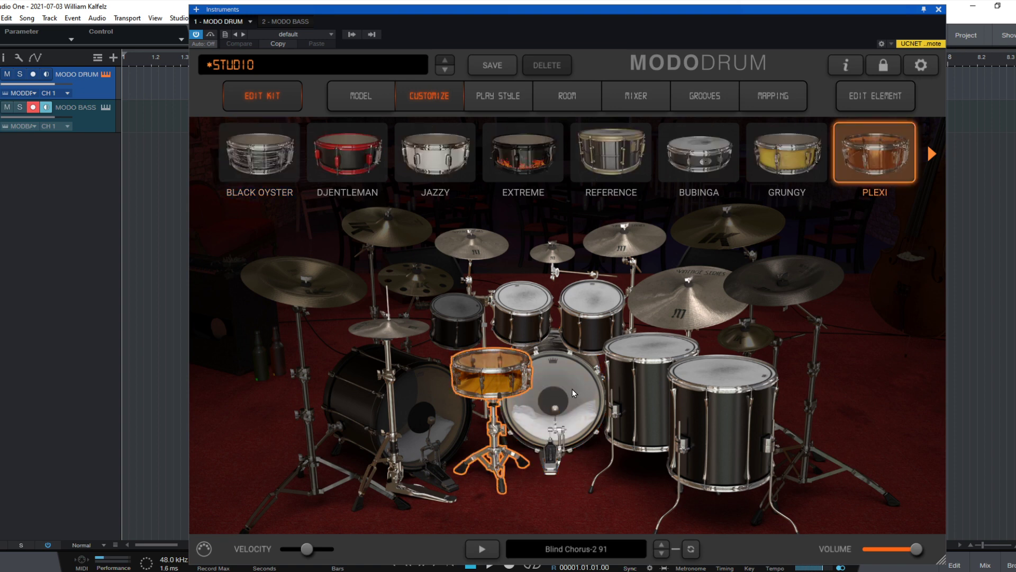
pyautogui.click(550, 396)
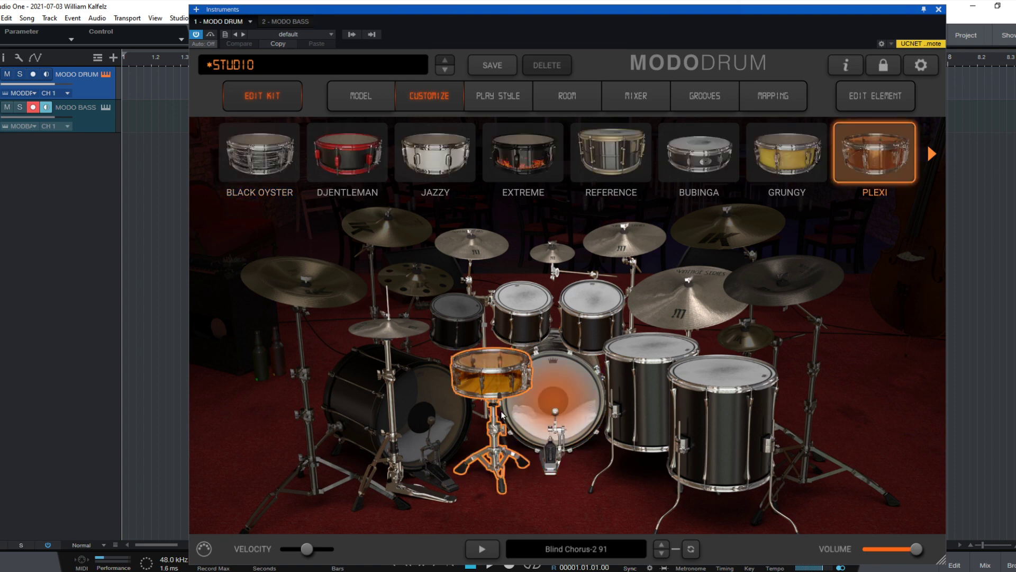
# Audition the Blind Chorus-2 91 groove on the customized kit and restart it with the MODO DRUM mixer shown
pyautogui.click(522, 388)
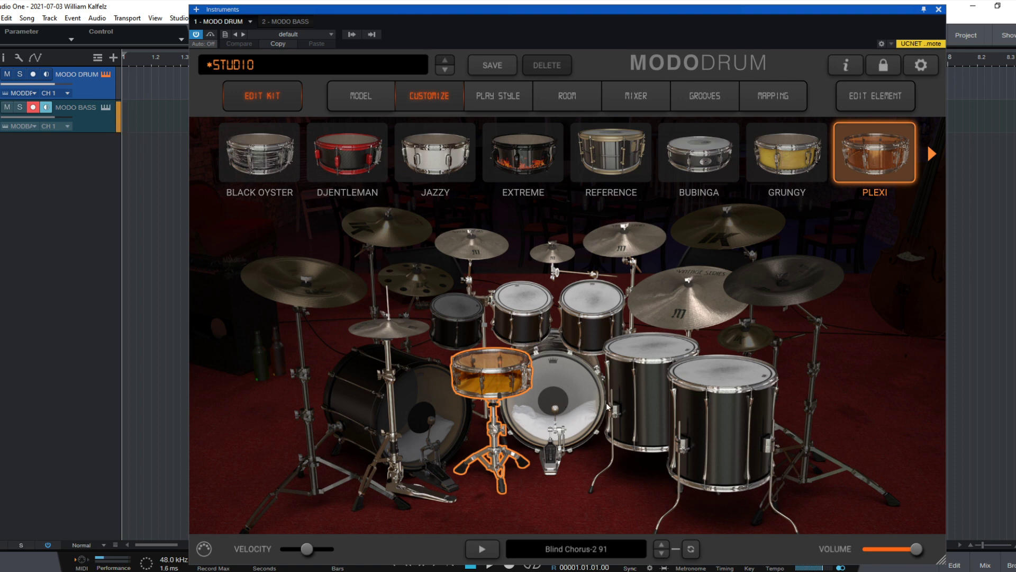
pyautogui.click(483, 550)
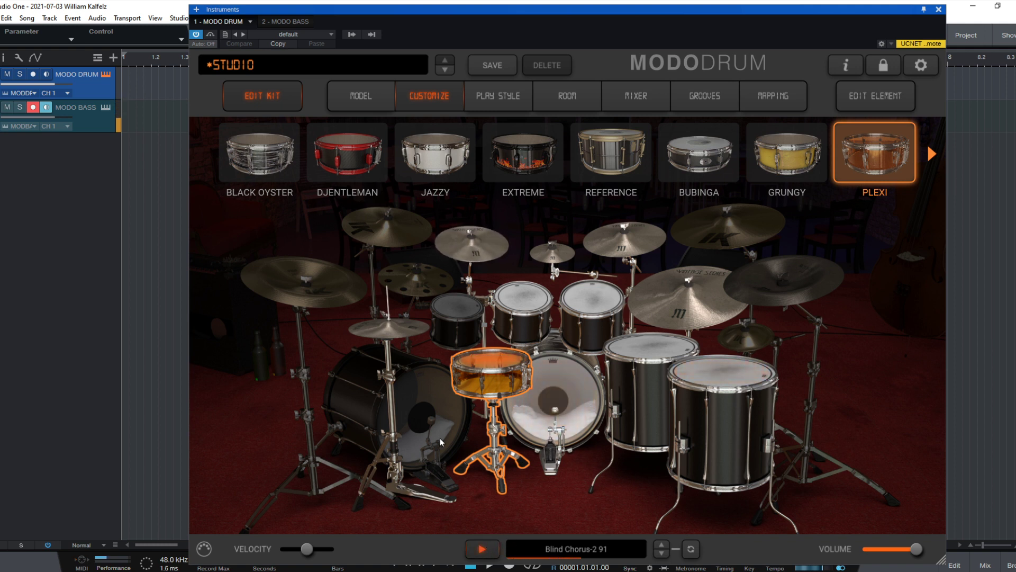
pyautogui.press('space')
pyautogui.press('space')
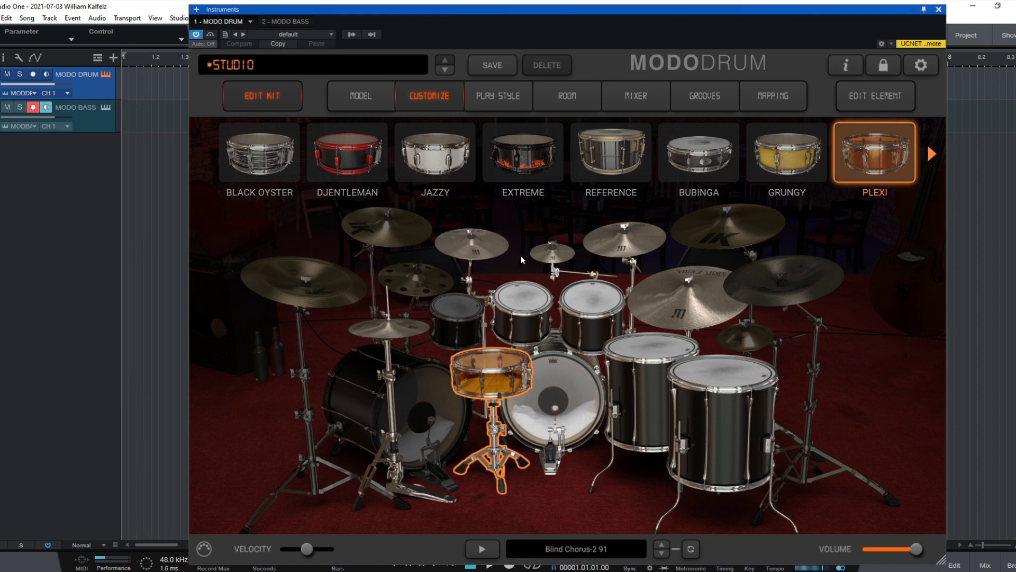
pyautogui.click(633, 95)
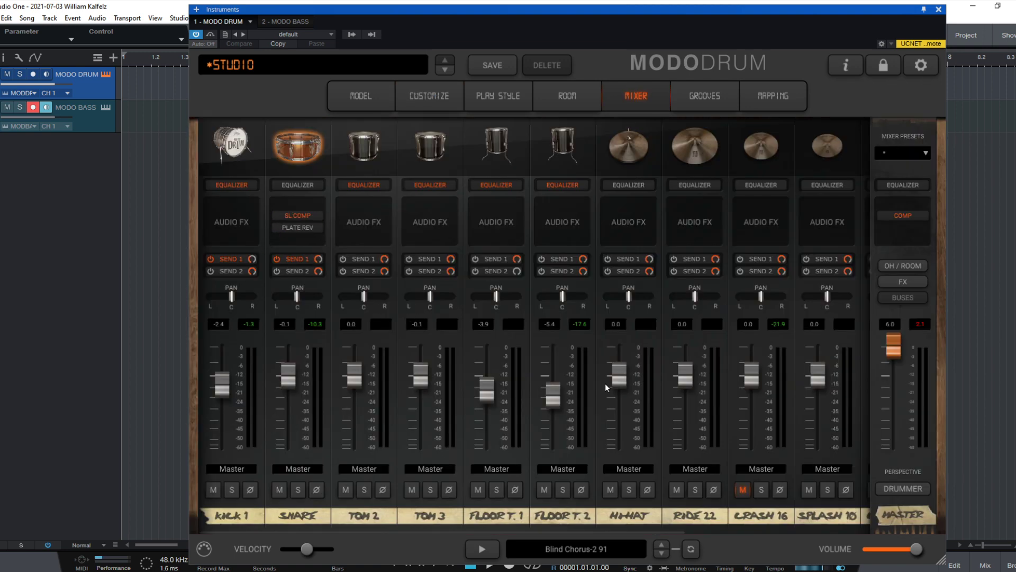
pyautogui.click(484, 550)
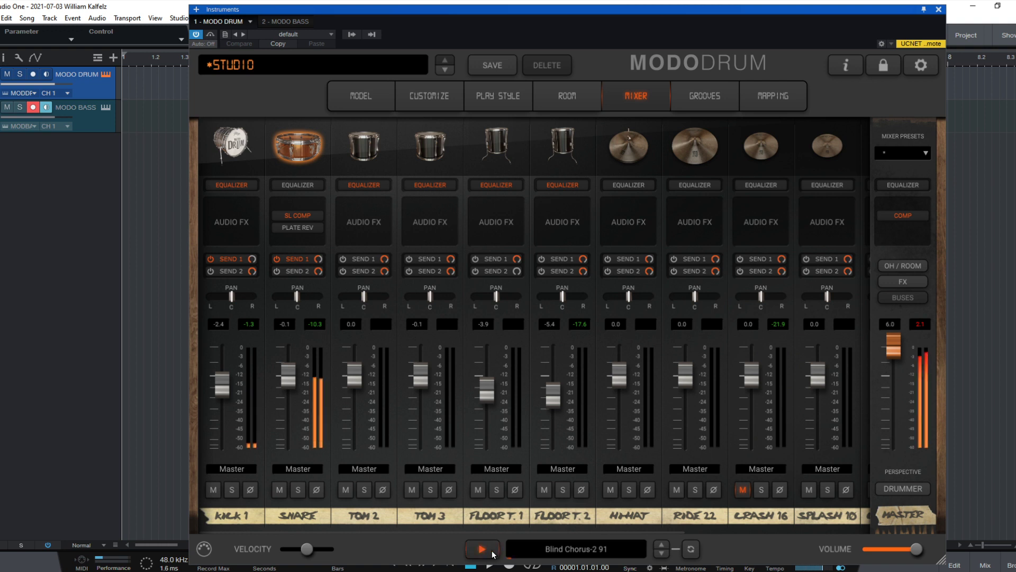
# Show the Studio One console without the instrument window and open the TR5 Comprexxor insert on the MODO DRUM channel
pyautogui.press('F3')
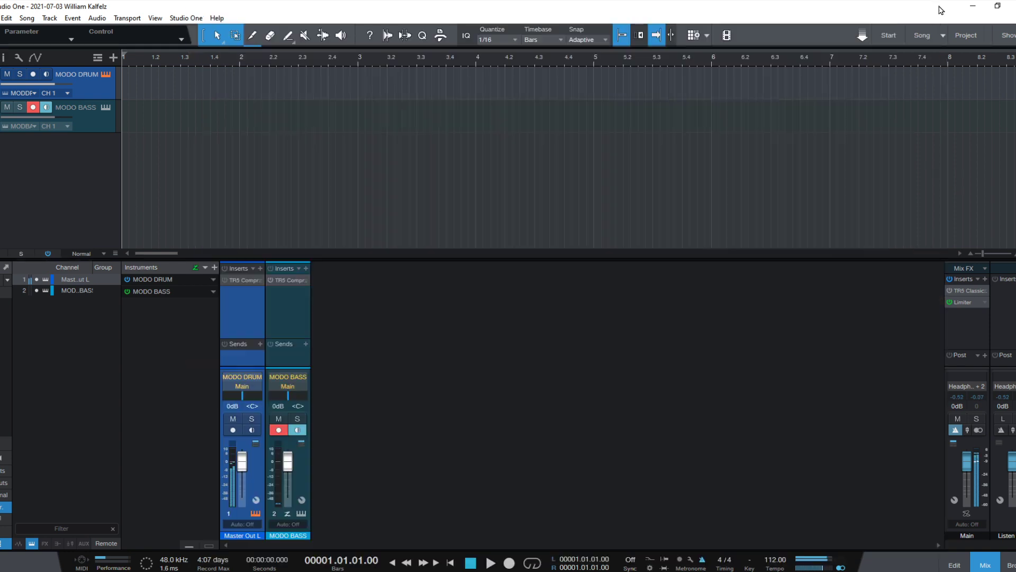
pyautogui.click(939, 9)
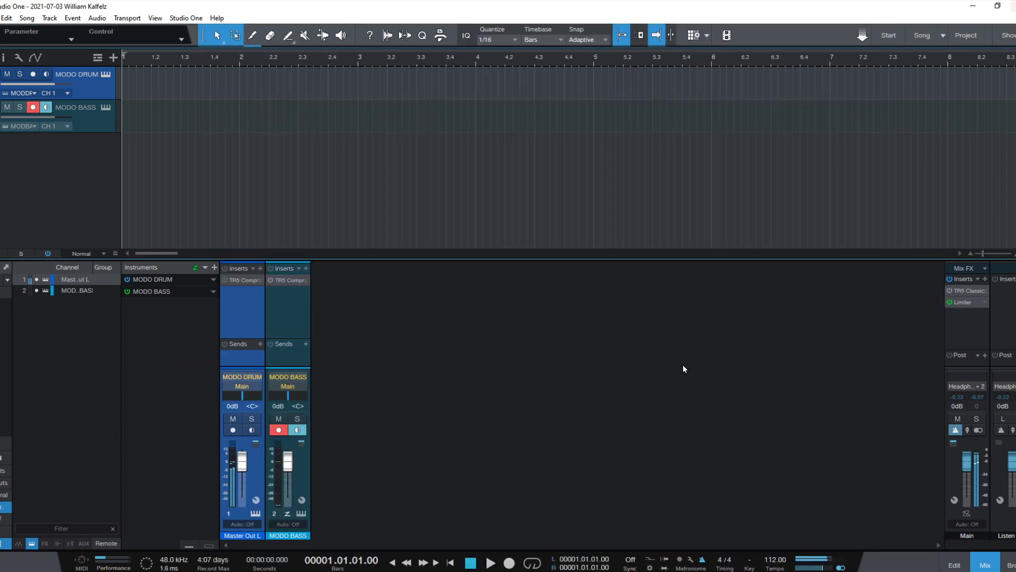
pyautogui.click(243, 279)
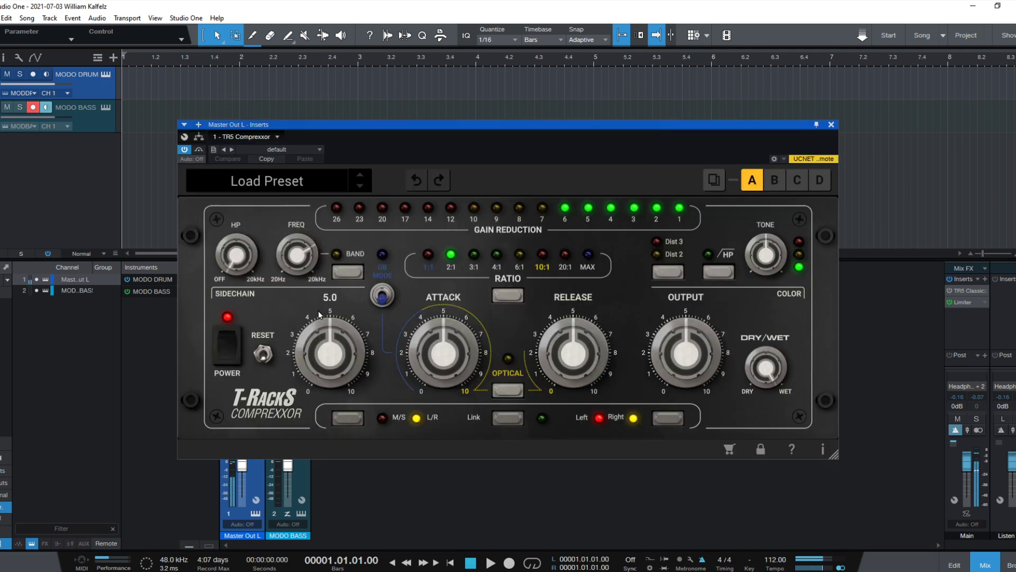
# Try the compressor's output at 8.0 and 7.2, comparing the groove with the effect bypassed and active
pyautogui.moveTo(702, 354); pyautogui.dragTo(712, 291)
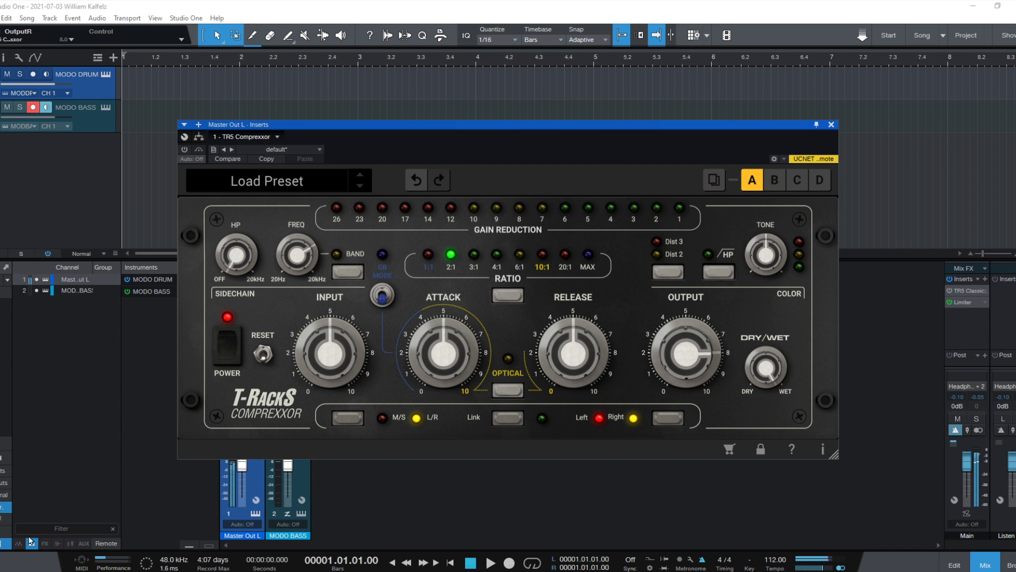
pyautogui.click(185, 150)
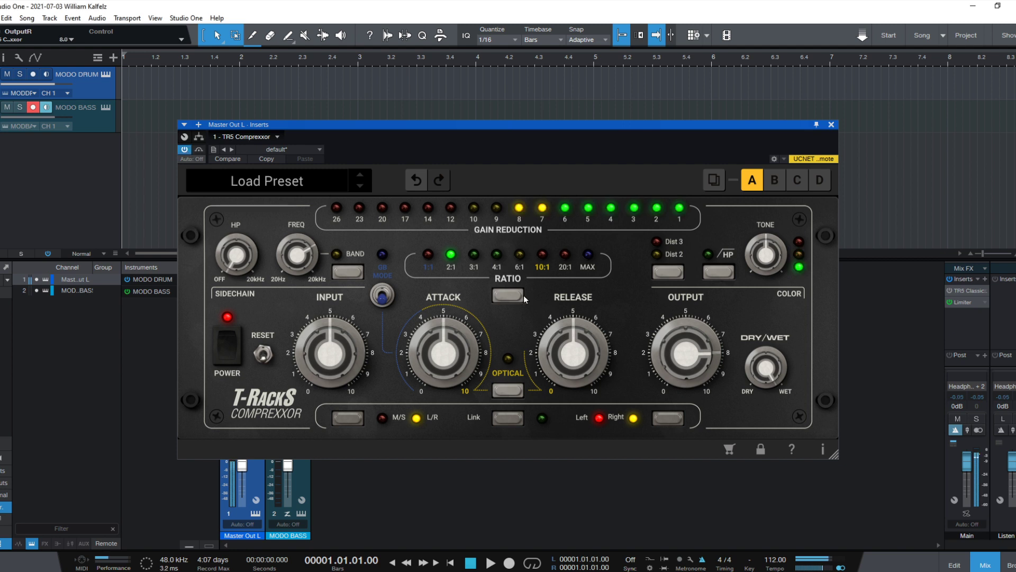
pyautogui.moveTo(703, 354)
pyautogui.moveTo(703, 353); pyautogui.dragTo(703, 363)
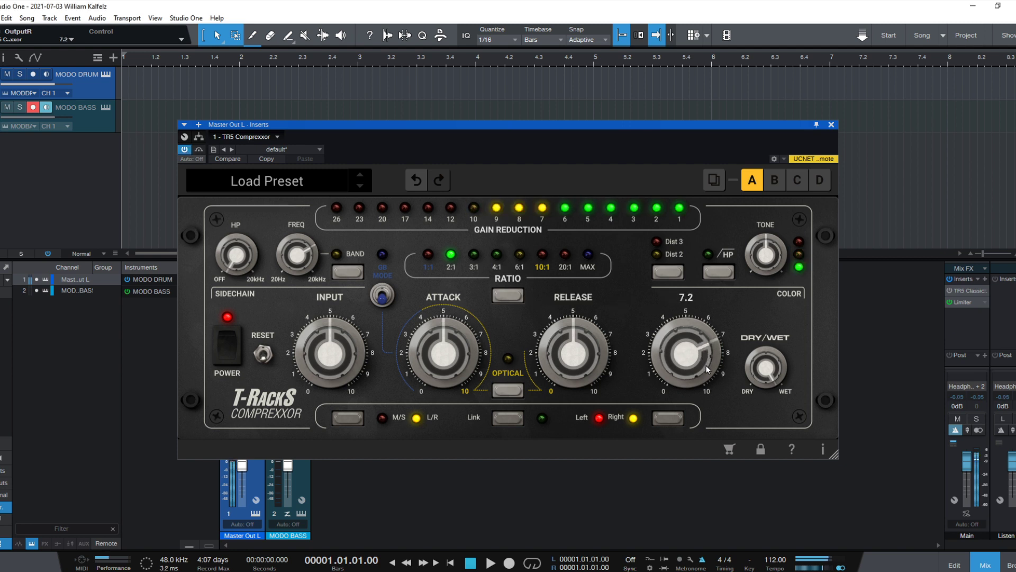
pyautogui.click(186, 150)
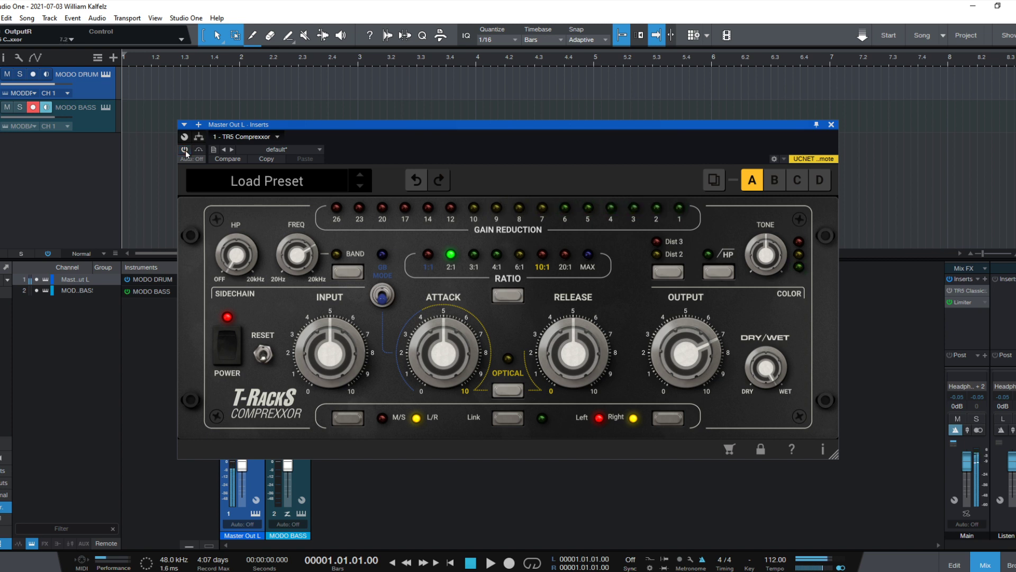
pyautogui.click(186, 151)
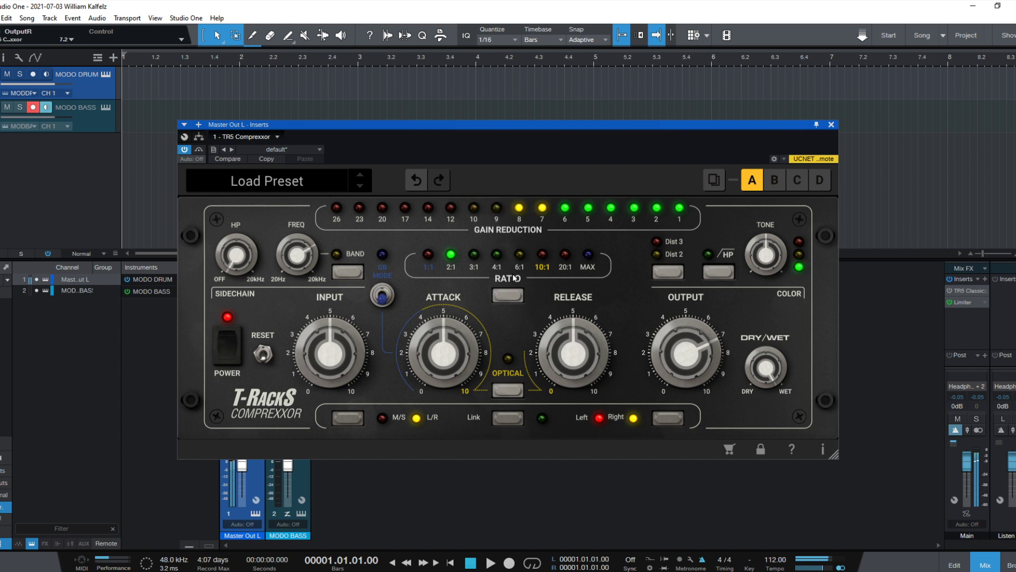
# Move the compressor window clear of the channel strips and briefly mute the MODO DRUM channel
pyautogui.moveTo(378, 131); pyautogui.dragTo(507, 100)
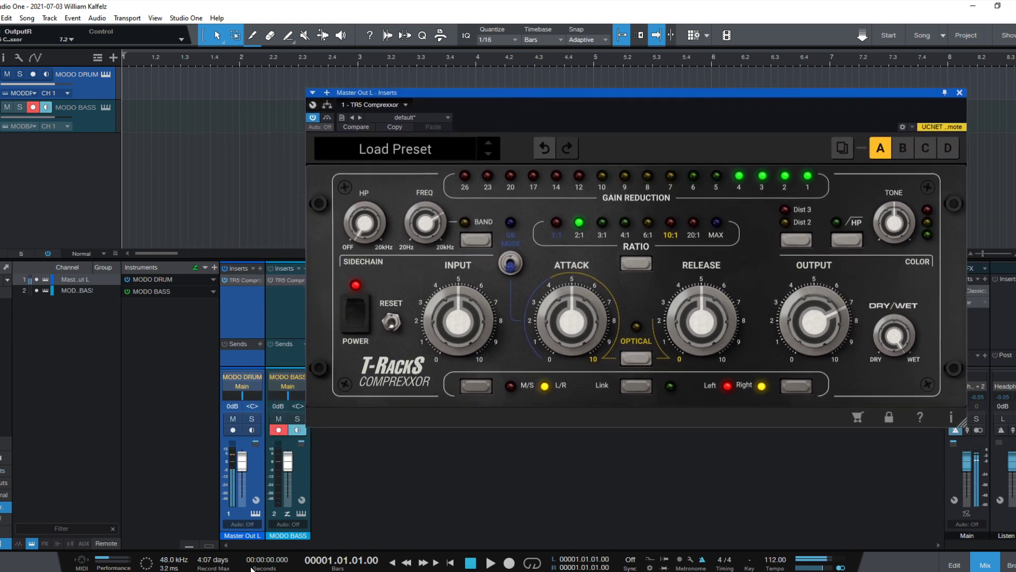
pyautogui.click(233, 419)
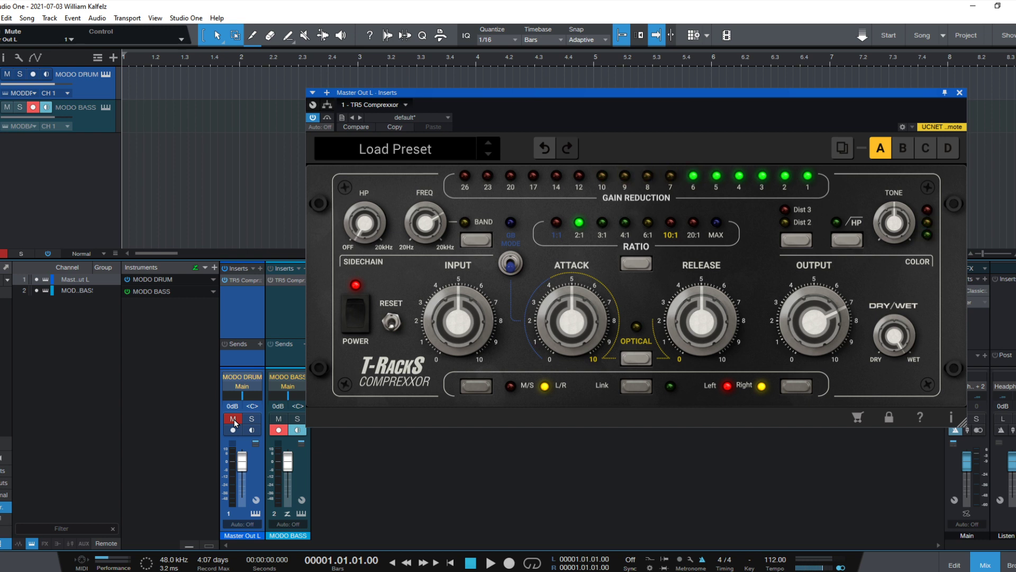
pyautogui.click(233, 419)
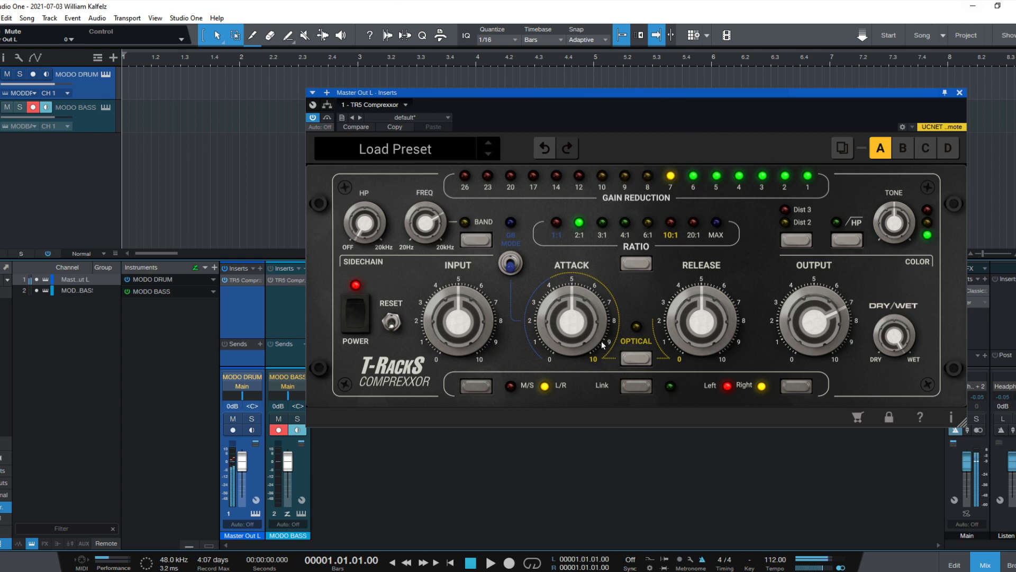
# Set the compressor's attack to 10.0 and its release to 3.5
pyautogui.moveTo(586, 323)
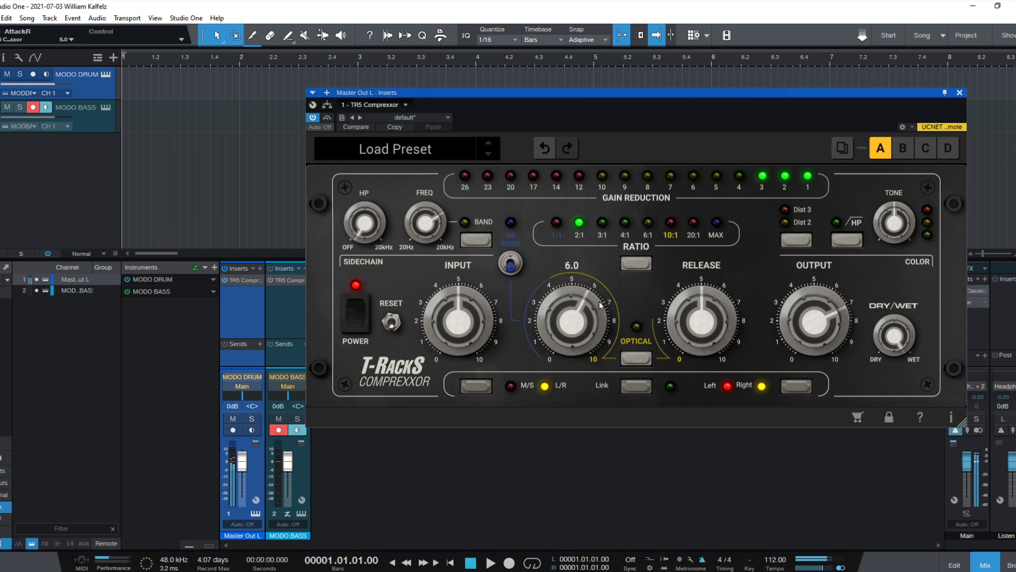
pyautogui.moveTo(586, 322); pyautogui.dragTo(614, 233)
pyautogui.moveTo(693, 266)
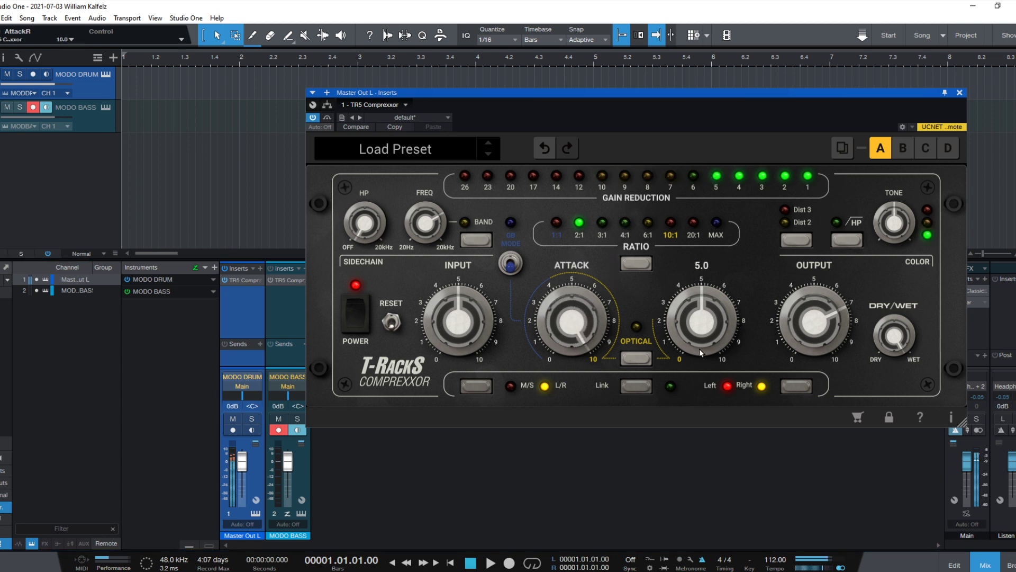
pyautogui.moveTo(711, 309)
pyautogui.mouseDown()
pyautogui.moveTo(753, 204)
pyautogui.moveTo(728, 309)
pyautogui.mouseUp()
pyautogui.moveTo(714, 384); pyautogui.dragTo(713, 335)
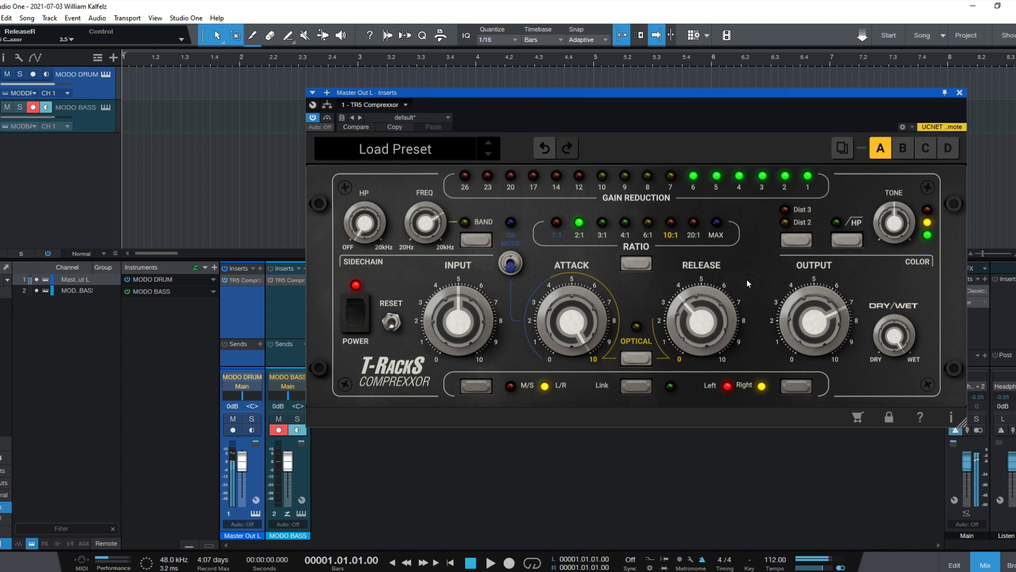
# Try the Dist 3 color, settle on Dist 2 and set the compressor's tone to 1.3
pyautogui.click(796, 240)
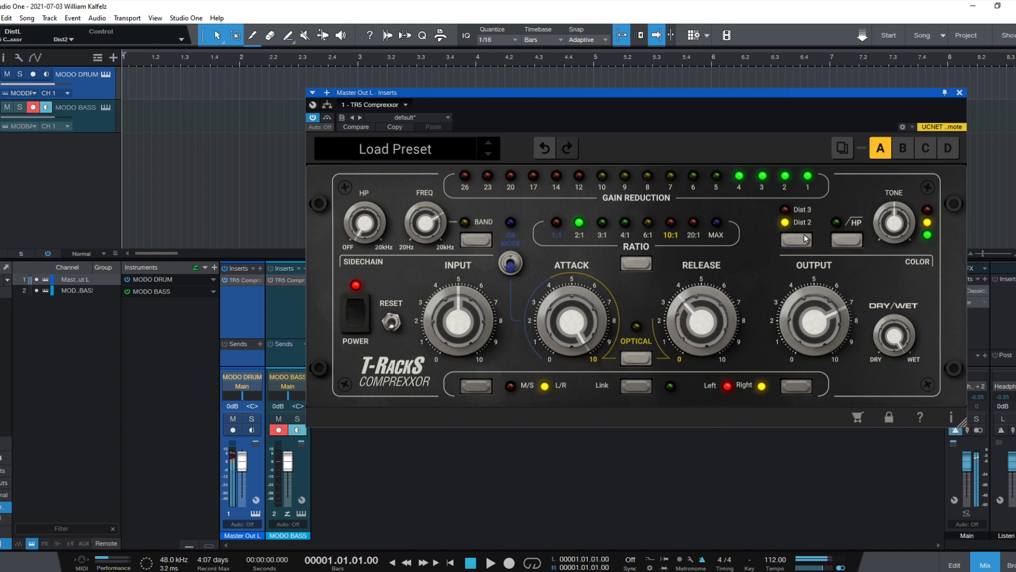
pyautogui.click(796, 240)
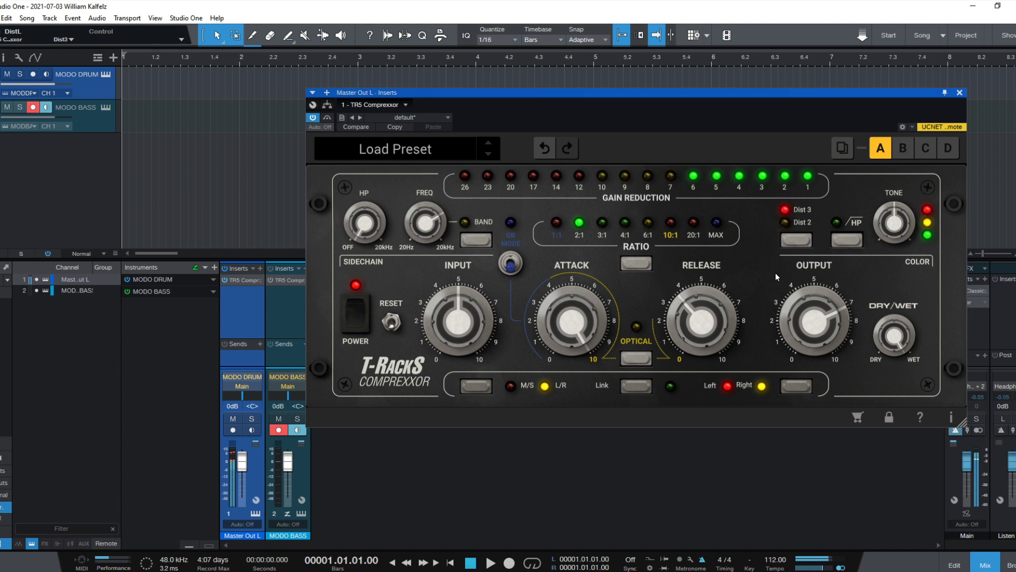
pyautogui.moveTo(870, 223); pyautogui.dragTo(919, 174)
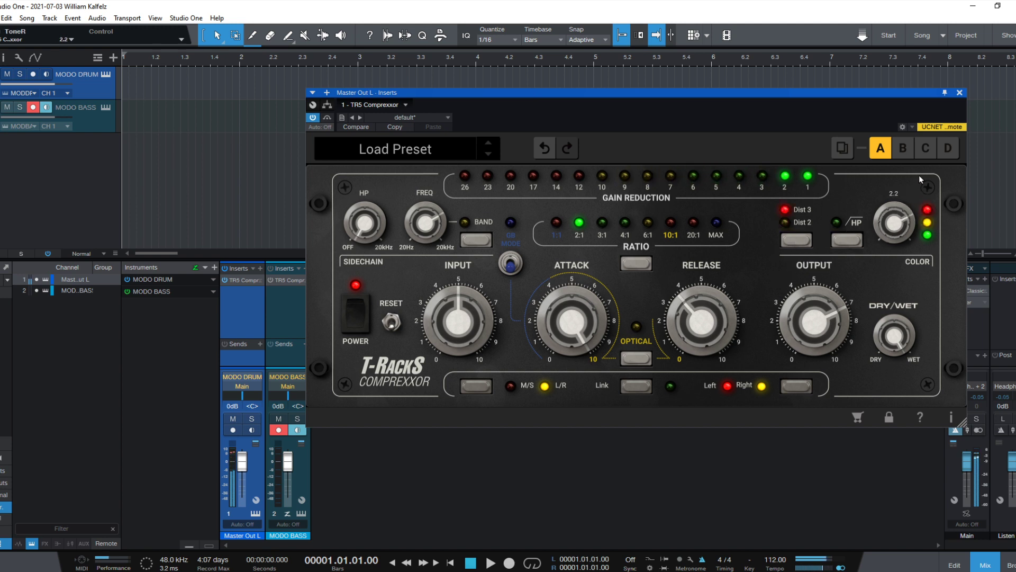
pyautogui.click(800, 240)
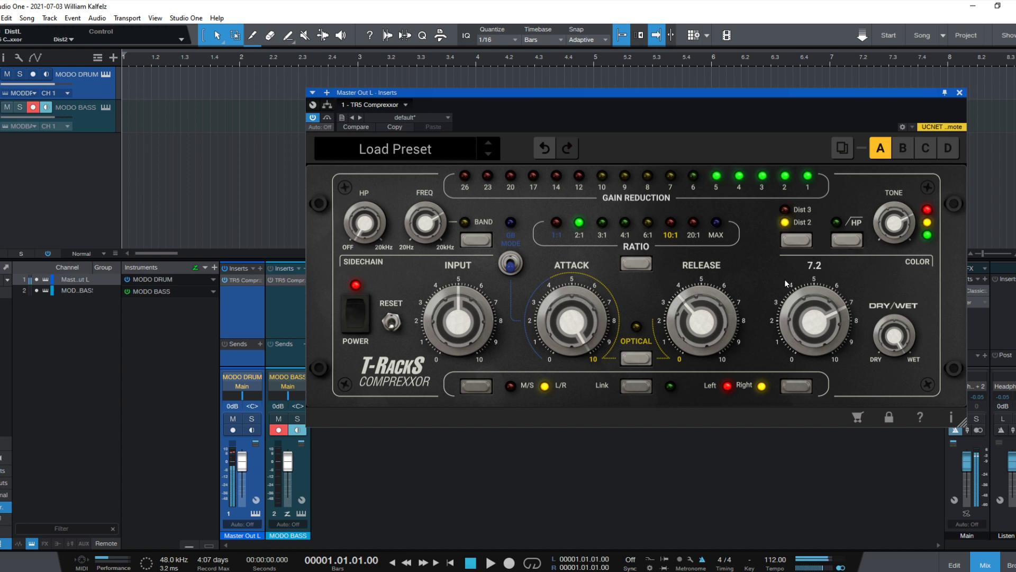
pyautogui.scroll(-4, 901, 223)
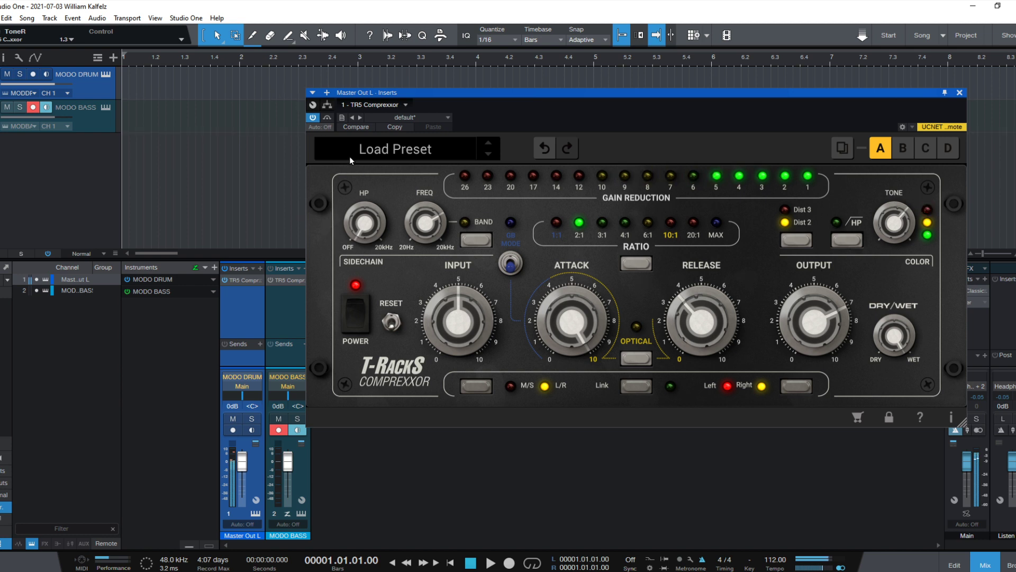
# Lower the compressor's output to 5.5 while comparing against the bypassed signal, and set the release to 4.7
pyautogui.click(313, 119)
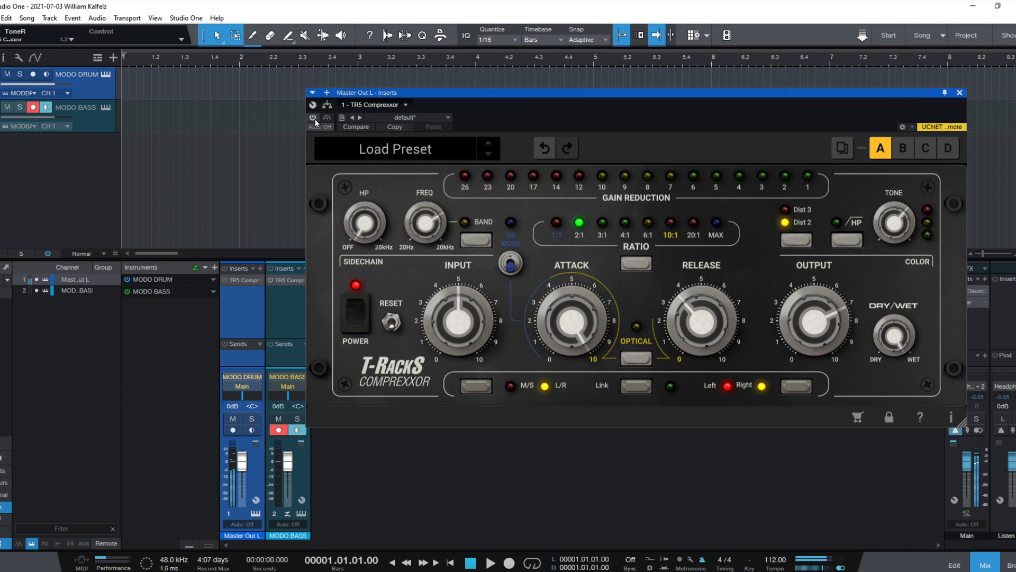
pyautogui.click(315, 119)
pyautogui.moveTo(825, 332)
pyautogui.moveTo(825, 332); pyautogui.dragTo(827, 338)
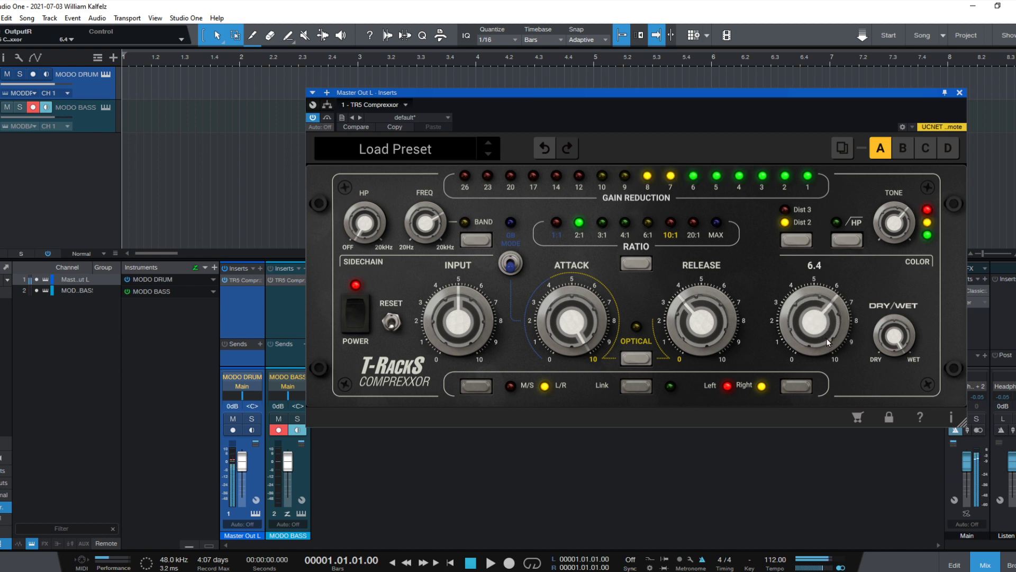
pyautogui.click(311, 117)
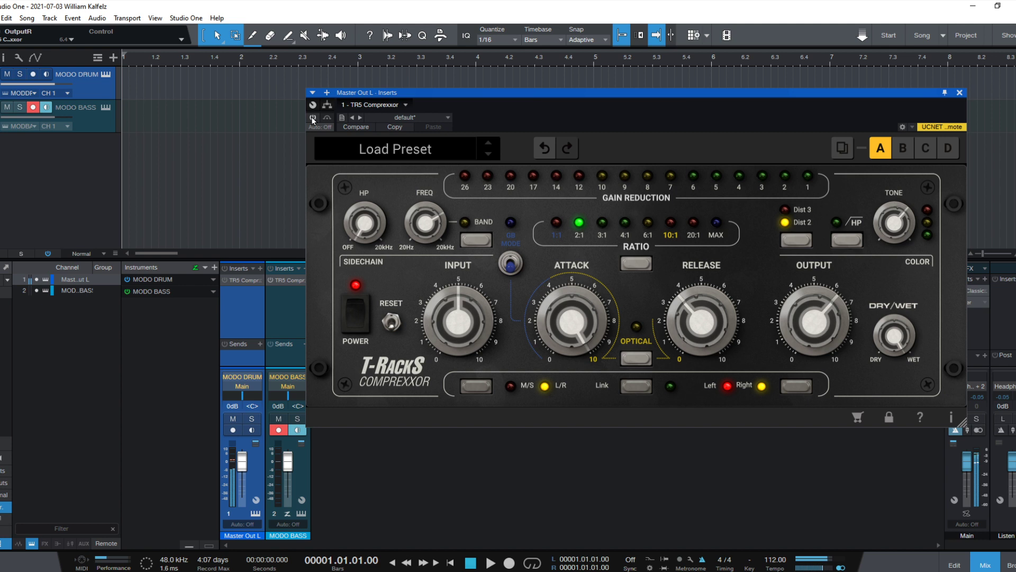
pyautogui.click(313, 118)
pyautogui.moveTo(815, 325); pyautogui.dragTo(813, 334)
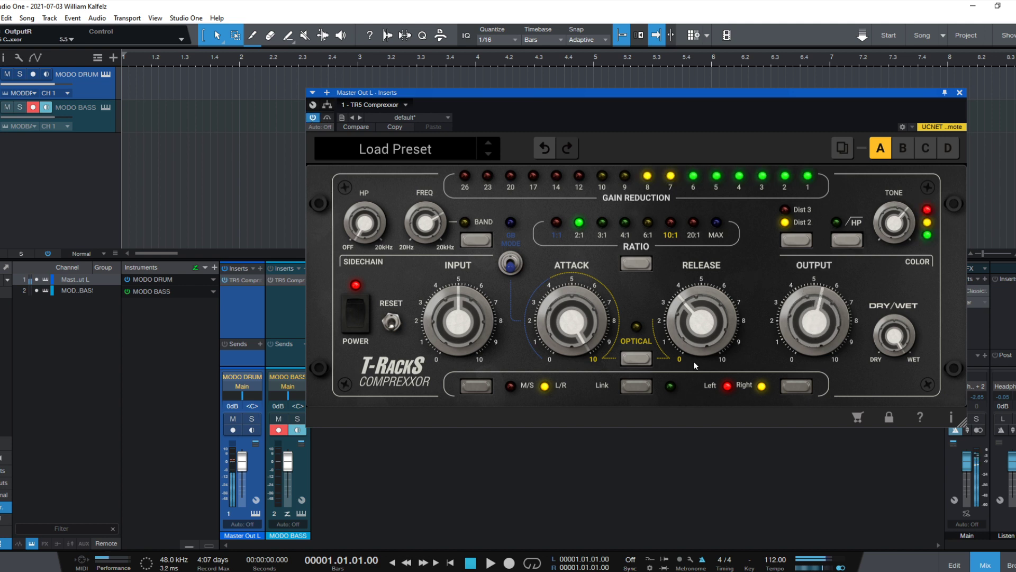
pyautogui.click(313, 117)
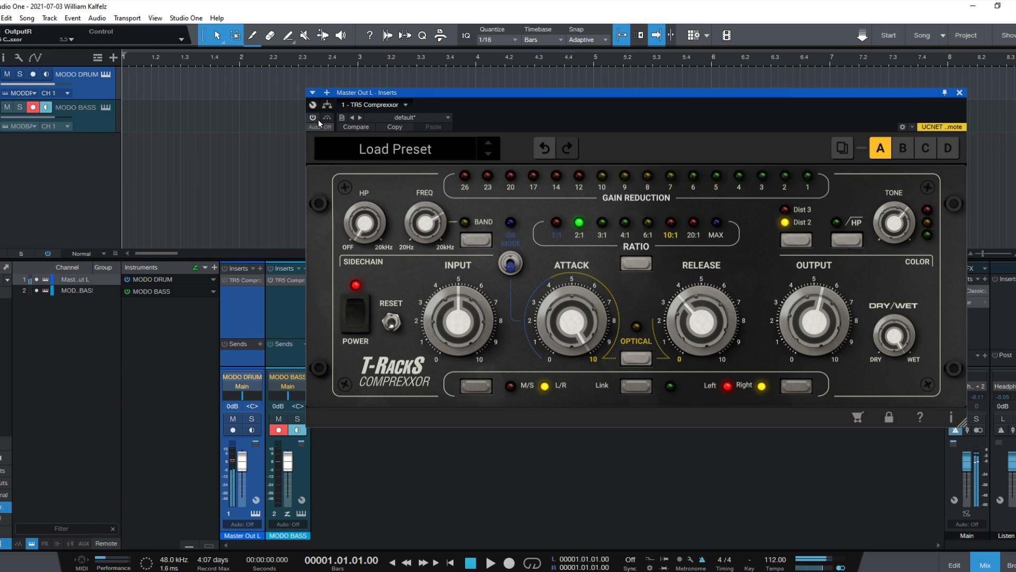
pyautogui.click(318, 120)
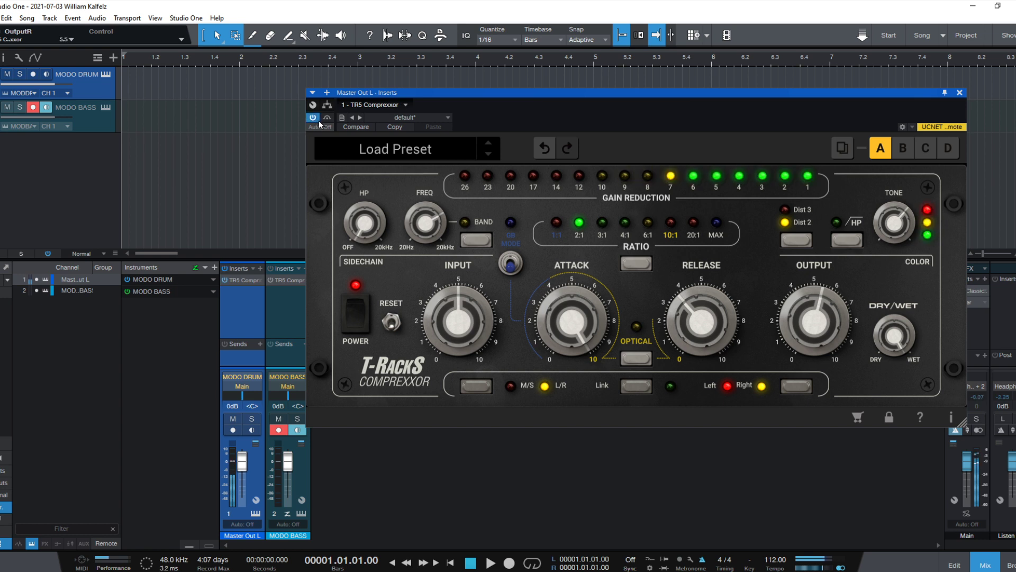
pyautogui.moveTo(663, 313); pyautogui.dragTo(718, 290)
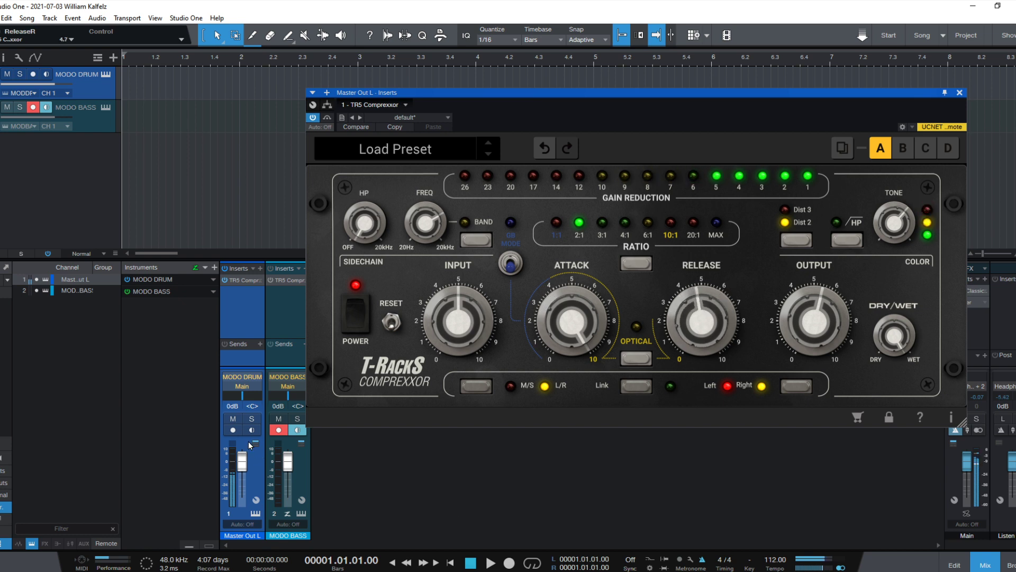
# With the drum channel muted, enable Optical mode at a 10:1 ratio and release 0, and unmute the channel to hear it
pyautogui.click(235, 419)
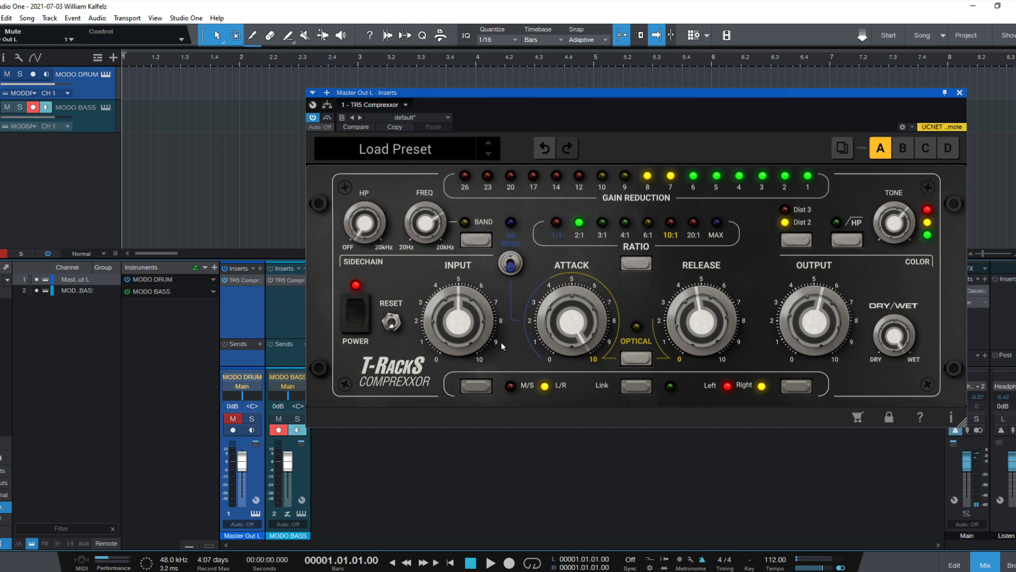
pyautogui.click(636, 360)
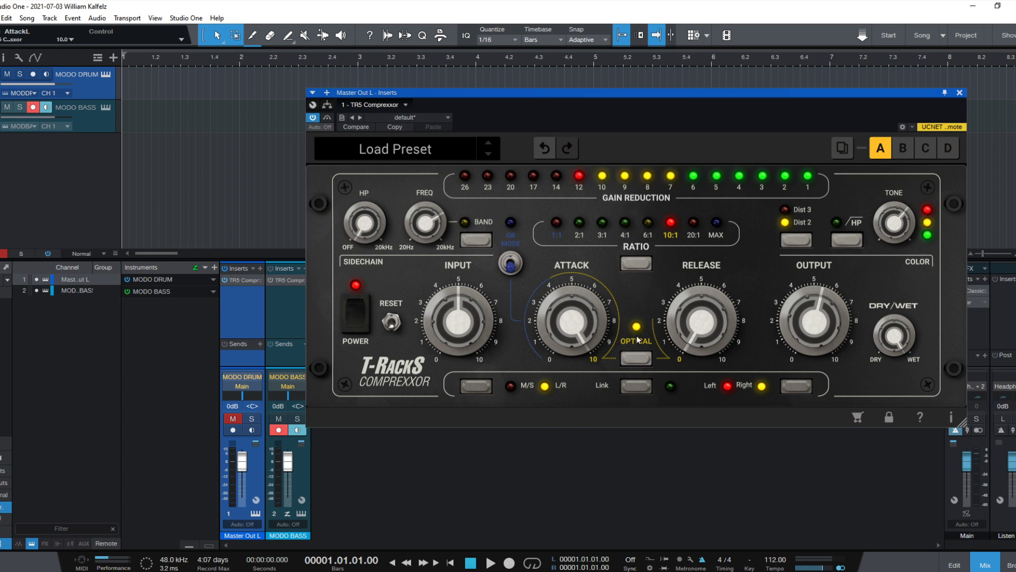
pyautogui.moveTo(546, 306)
pyautogui.click(233, 418)
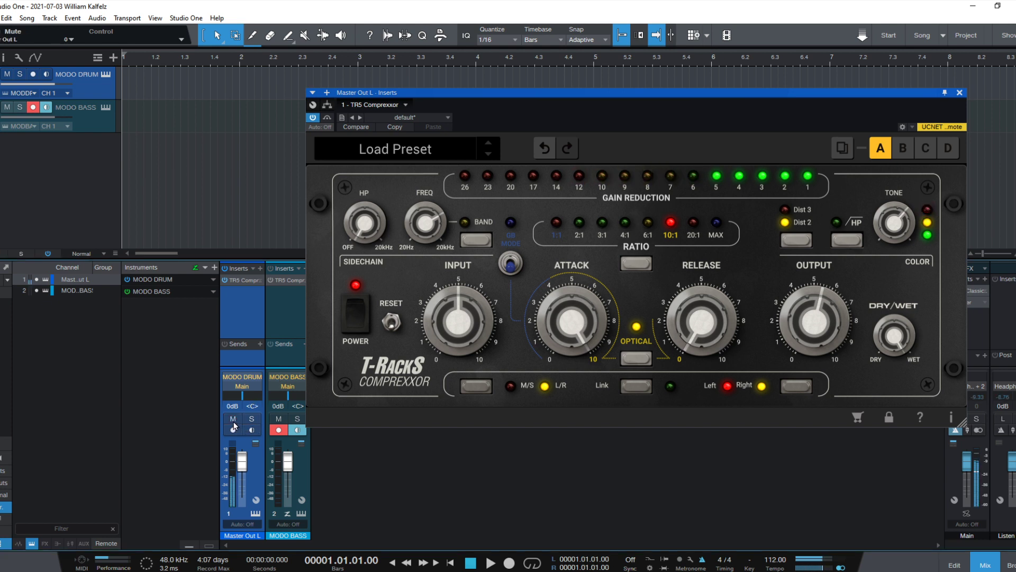
pyautogui.moveTo(830, 307)
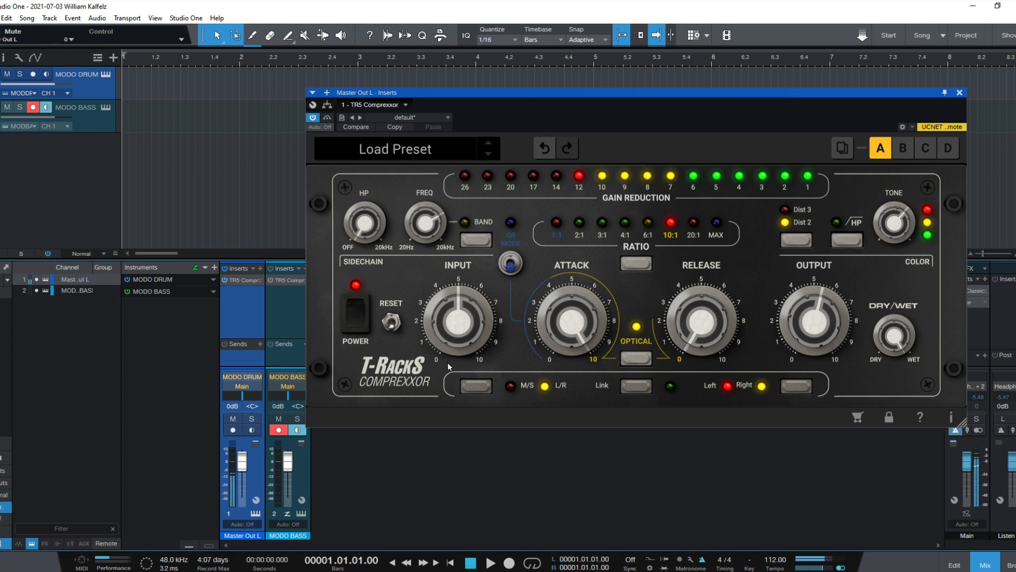
# Set the compressor's input to 7.0 and its output to 5.8, comparing against the muted and bypassed signal
pyautogui.moveTo(472, 314); pyautogui.dragTo(483, 283)
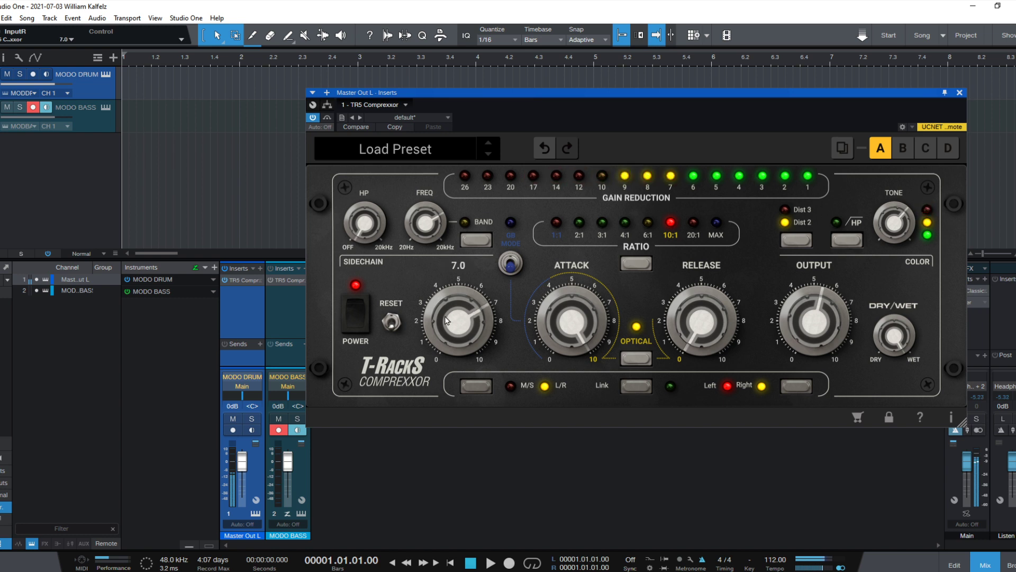
pyautogui.click(233, 419)
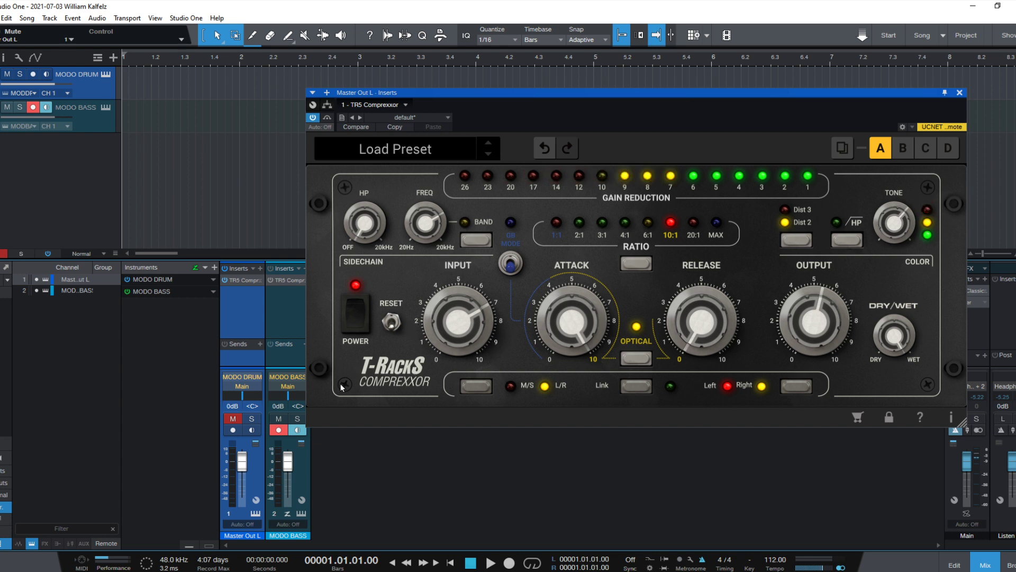
pyautogui.click(236, 419)
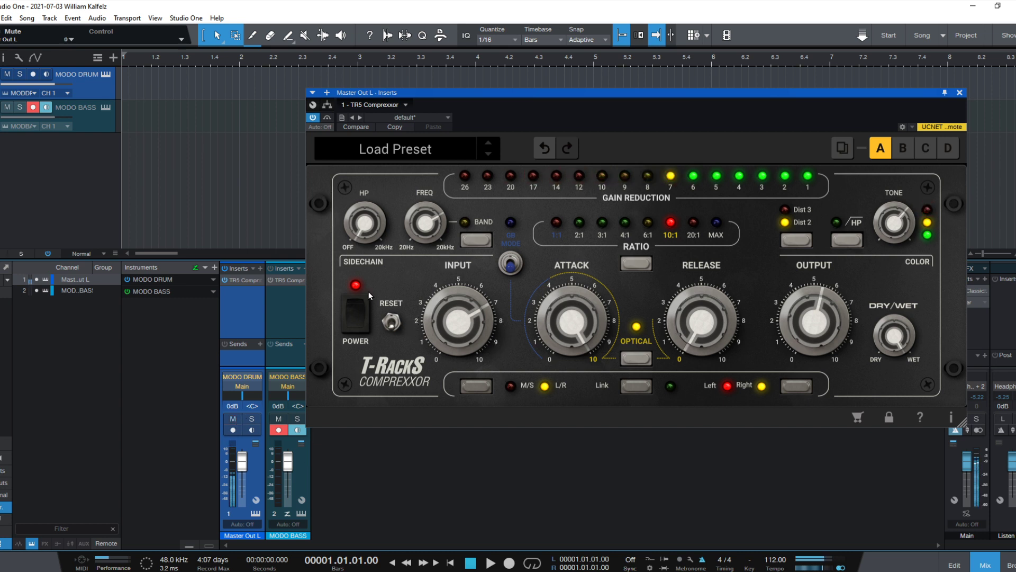
pyautogui.click(314, 117)
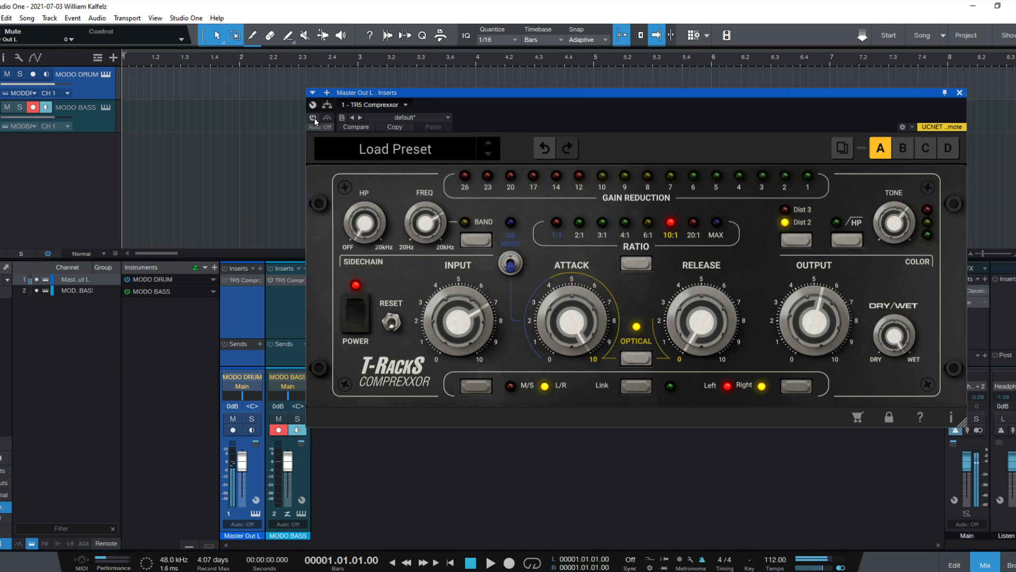
pyautogui.click(313, 118)
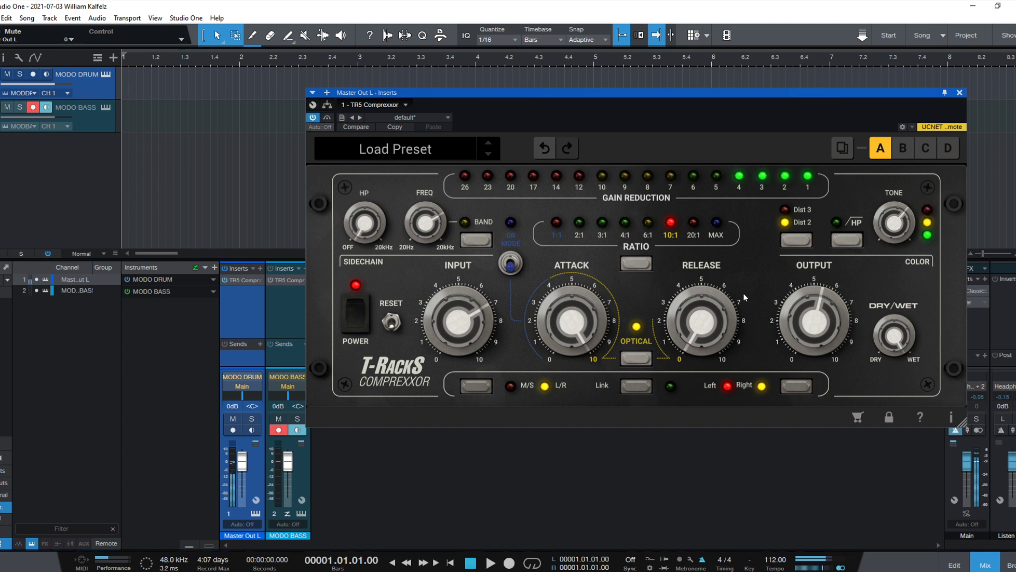
pyautogui.moveTo(813, 319)
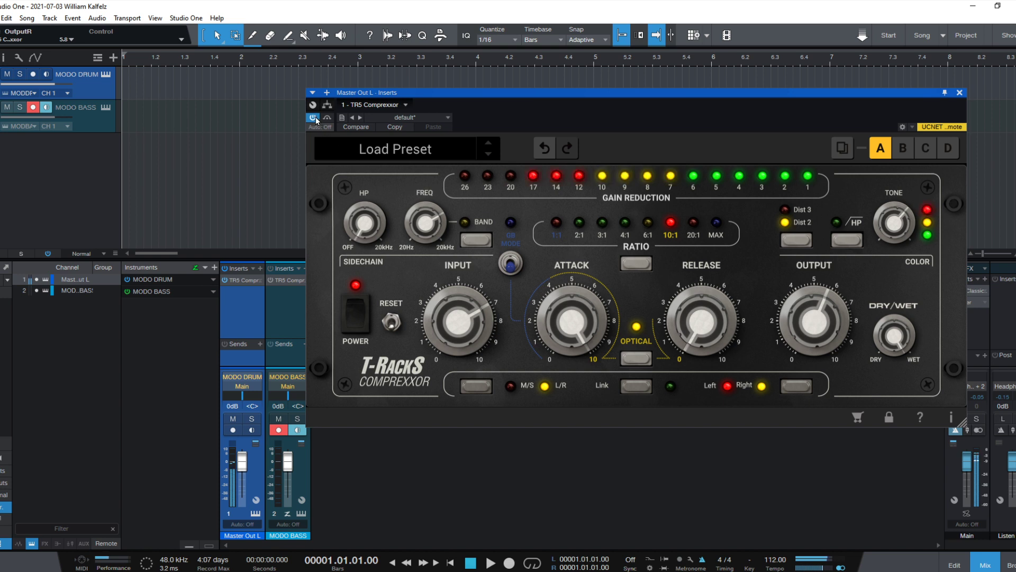
# Try the Dist 3 color, switch to HP only, and sweep the tone up to 3.7 and down to -5.0
pyautogui.click(805, 240)
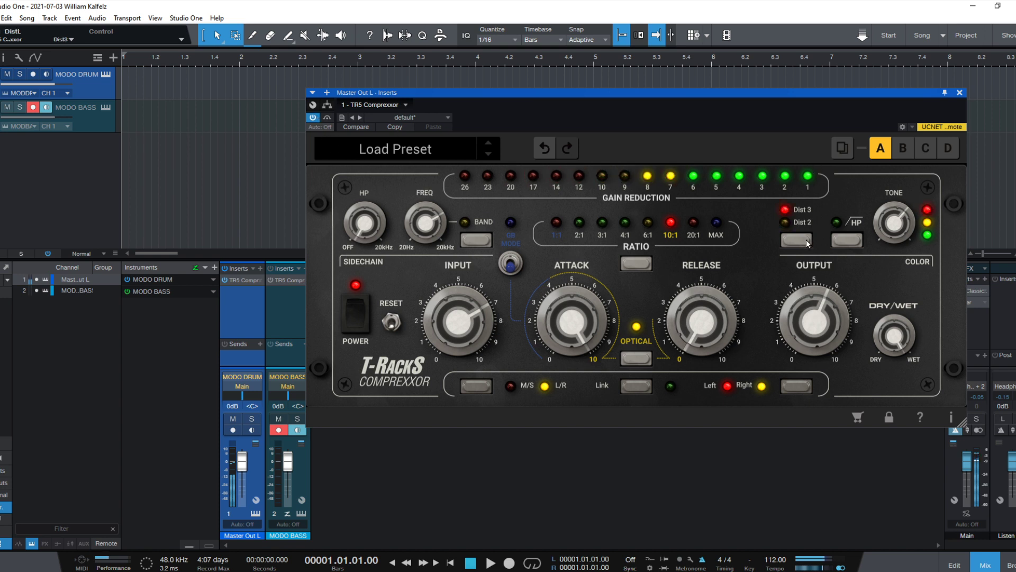
pyautogui.moveTo(894, 228)
pyautogui.moveTo(894, 229); pyautogui.dragTo(925, 134)
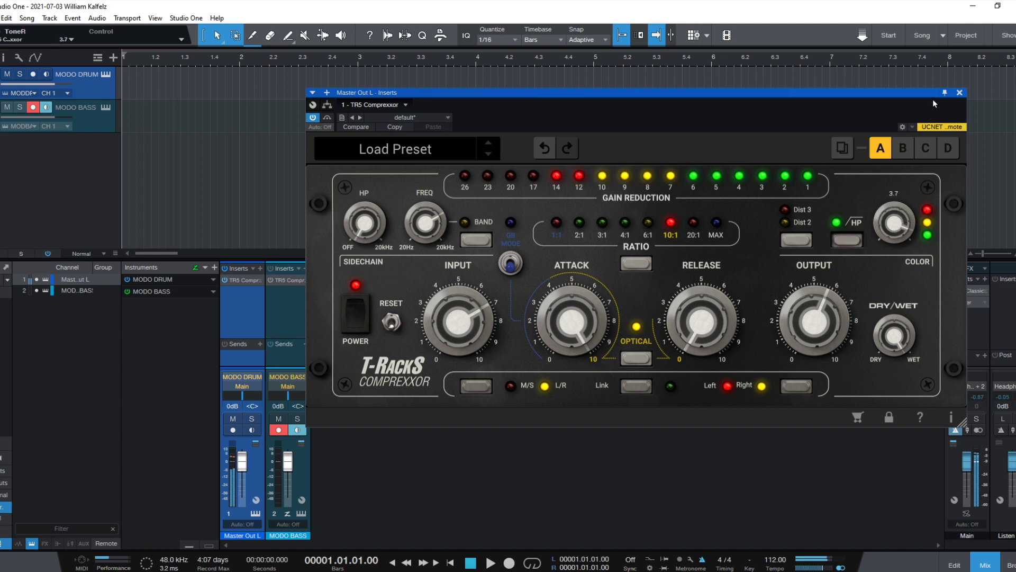
pyautogui.moveTo(933, 100); pyautogui.dragTo(904, 426)
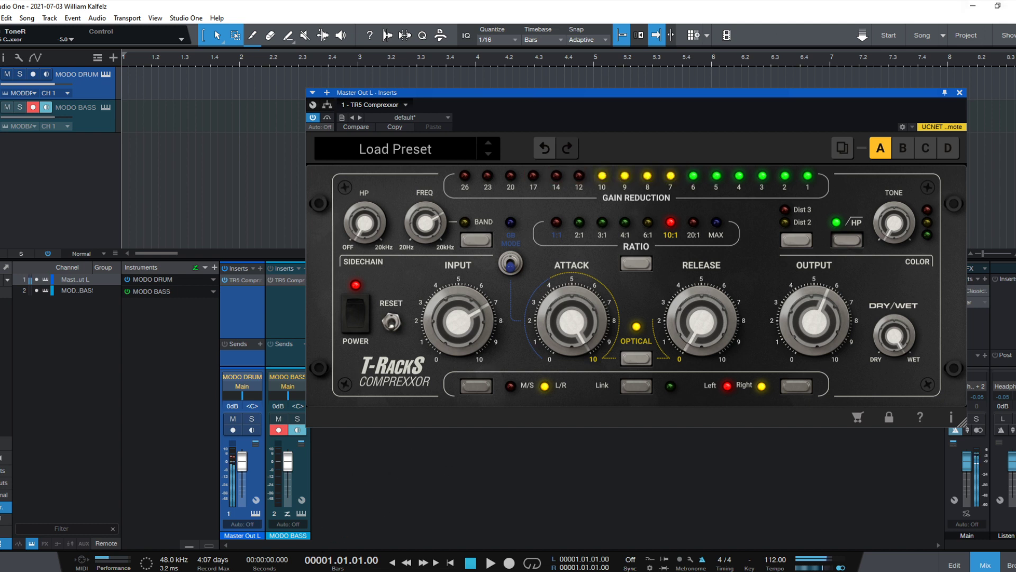
# With the drum channel muted, try different sidechain FREQ and HP settings, ending with HP at 931.2 Hz
pyautogui.click(233, 418)
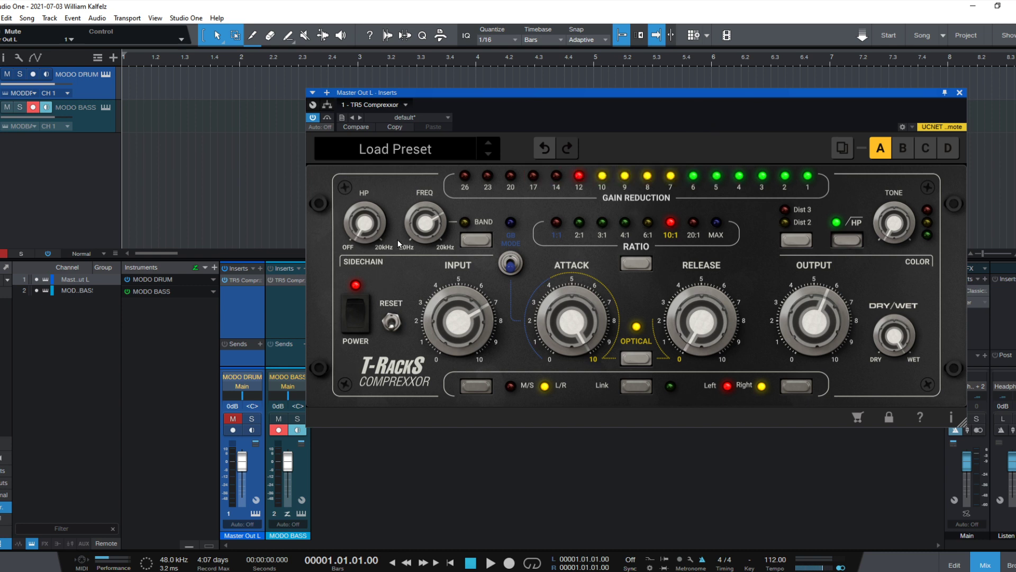
pyautogui.moveTo(373, 233)
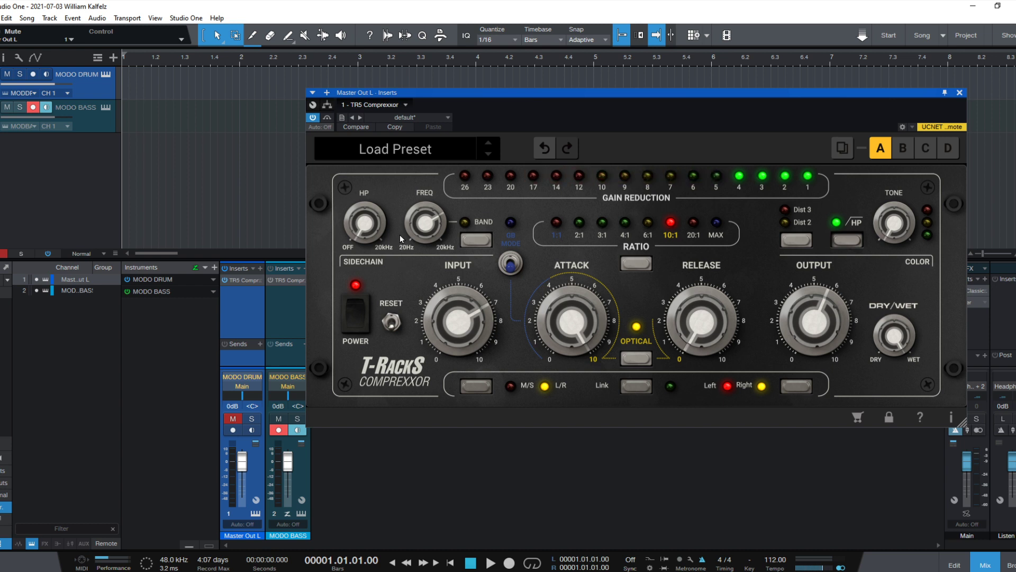
pyautogui.moveTo(373, 234); pyautogui.dragTo(386, 180)
pyautogui.moveTo(425, 223); pyautogui.dragTo(468, 364)
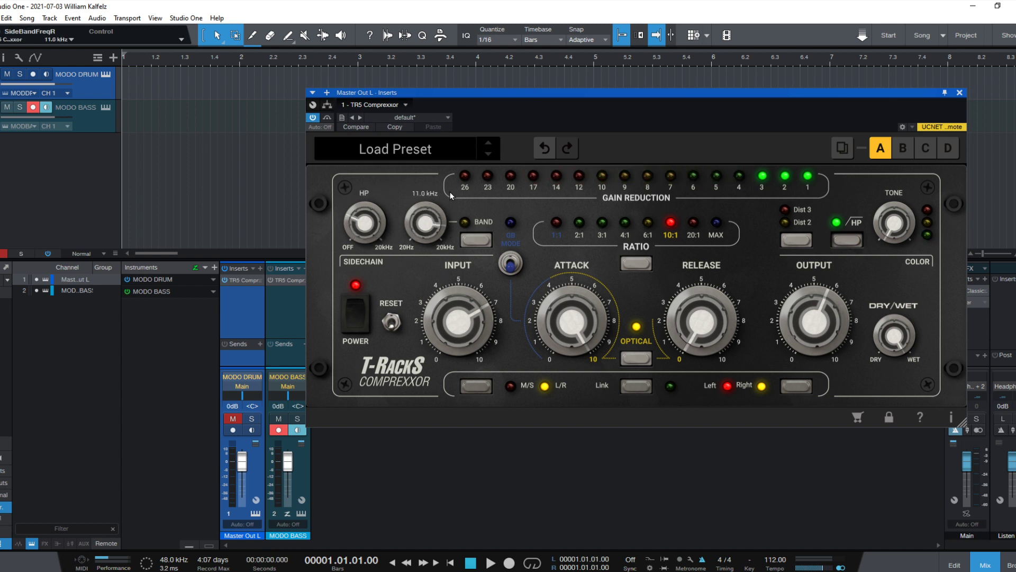
pyautogui.moveTo(425, 222); pyautogui.dragTo(425, 191)
pyautogui.moveTo(363, 224); pyautogui.dragTo(382, 195)
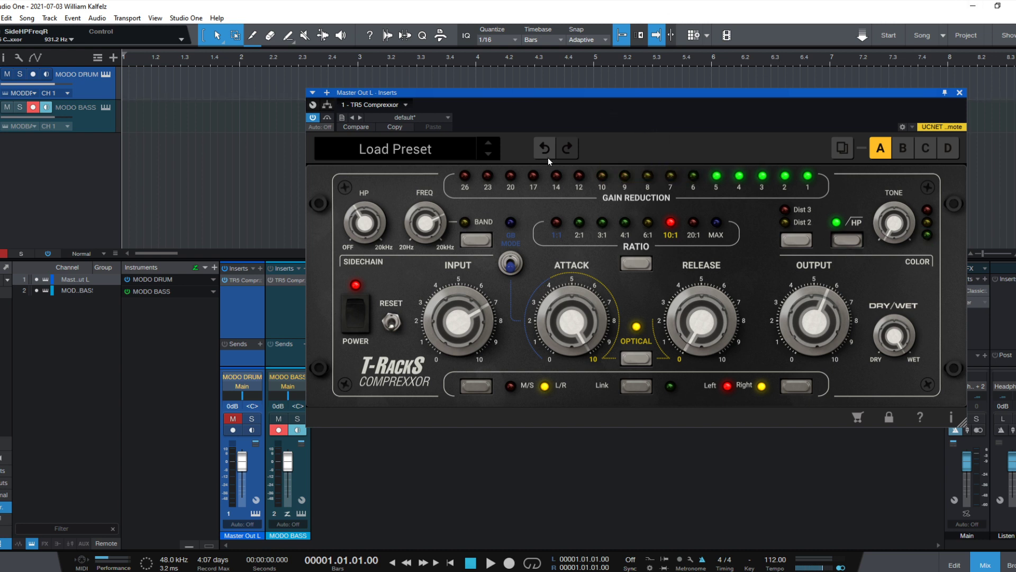
# Enable GB Mode at a 1:1 ratio with the drum channel unmuted and raise the sidechain HP to 20.0 kHz
pyautogui.click(237, 419)
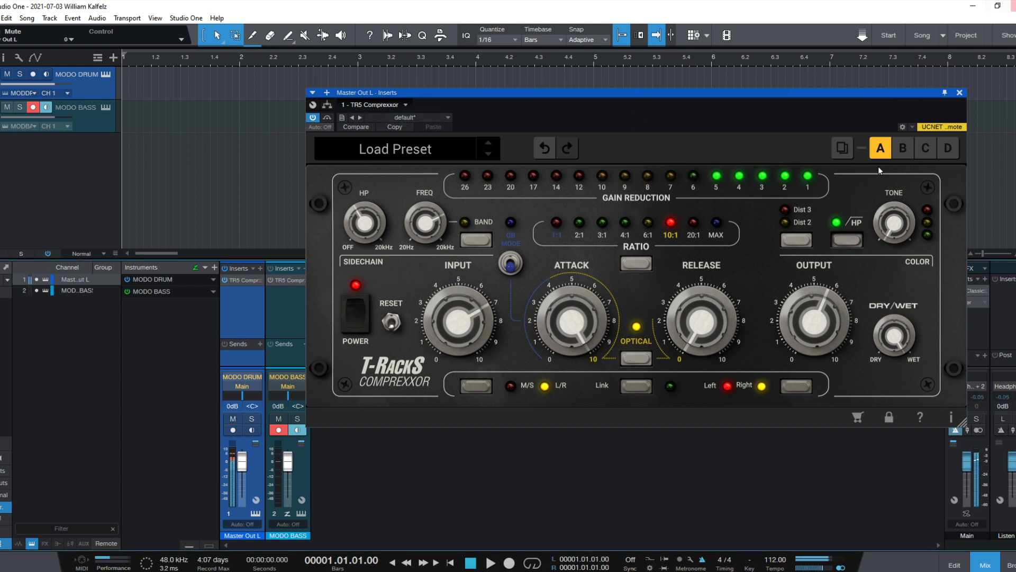
pyautogui.moveTo(561, 278)
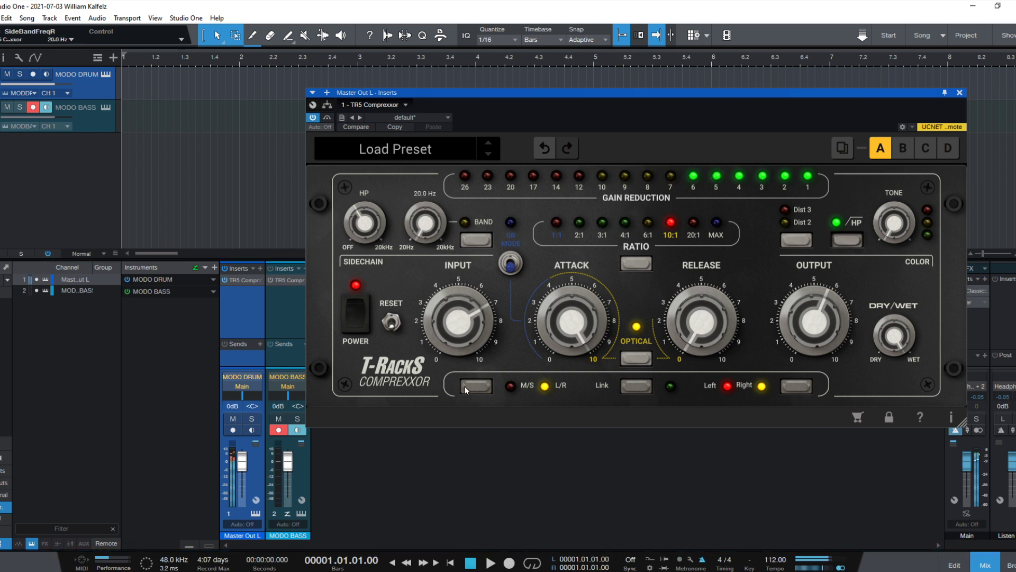
pyautogui.click(511, 263)
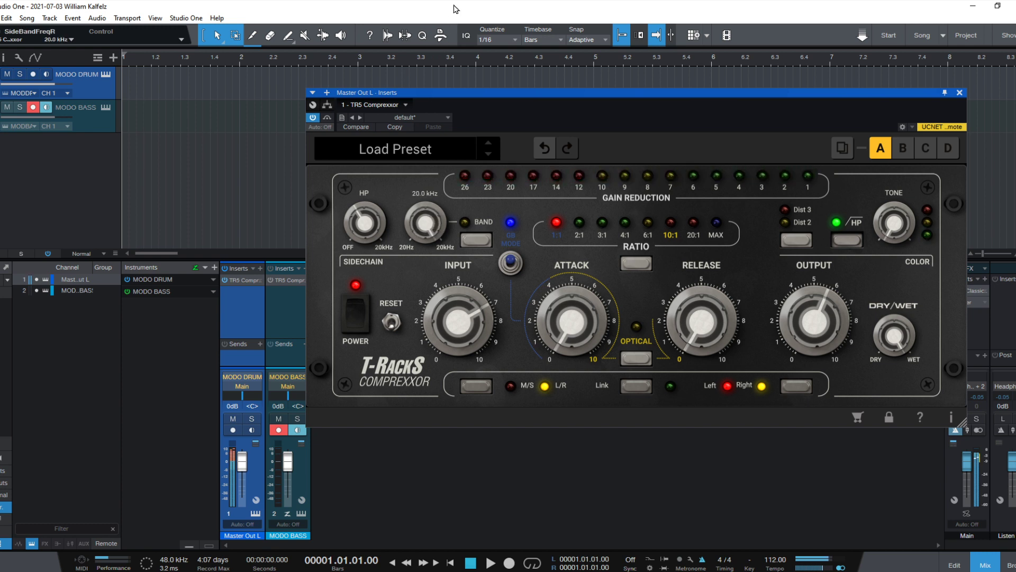
pyautogui.moveTo(369, 229); pyautogui.dragTo(395, 150)
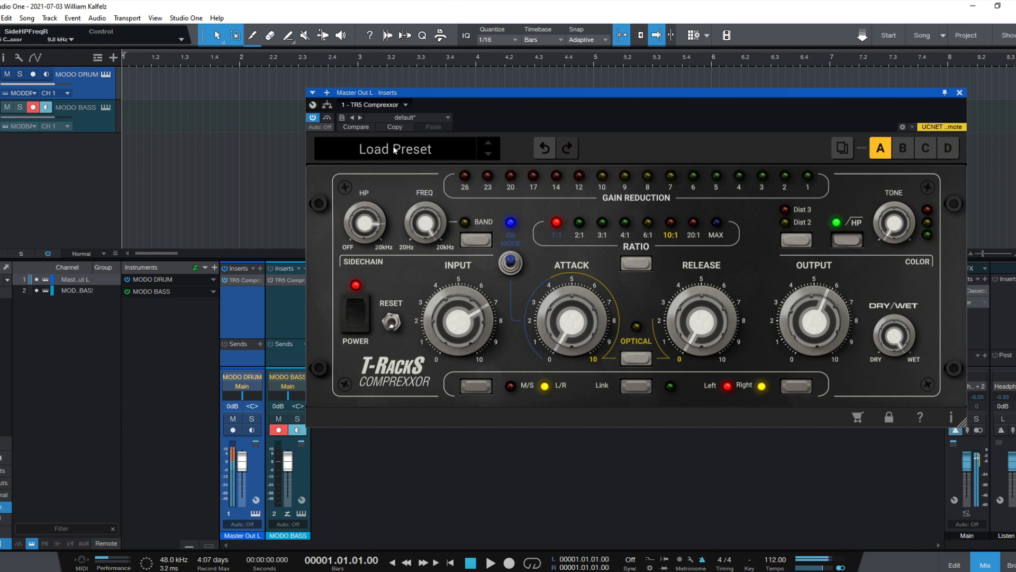
pyautogui.click(234, 419)
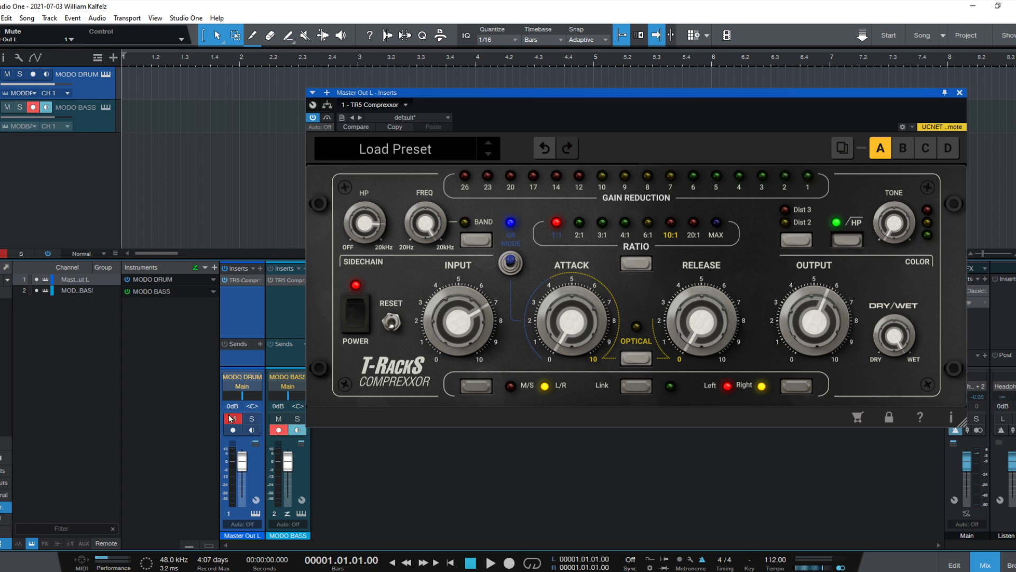
pyautogui.click(232, 419)
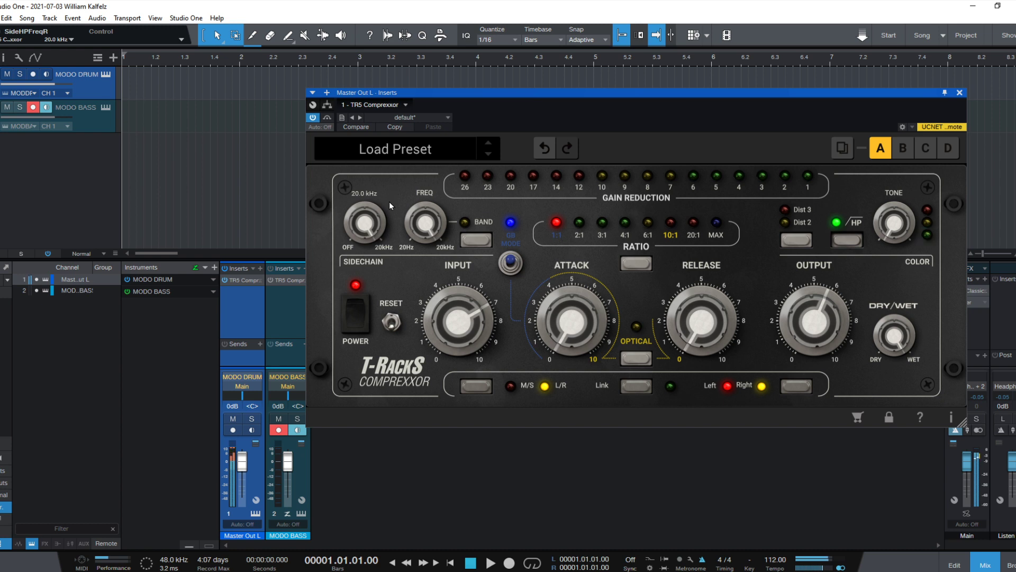
# Turn the sidechain HP filter off, enable the sidechain band and set its frequency to 185.9 Hz
pyautogui.moveTo(389, 201); pyautogui.dragTo(389, 401)
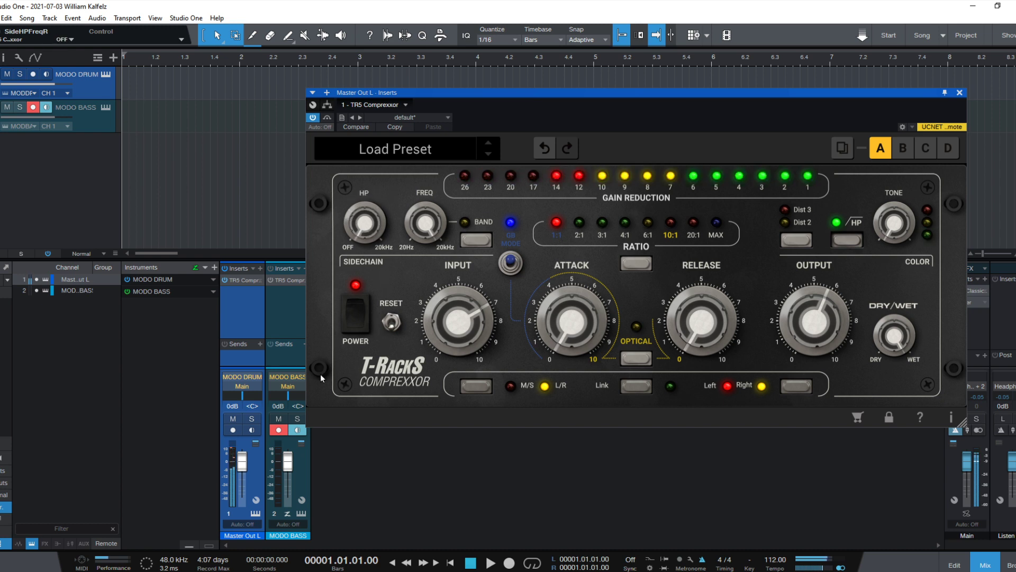
pyautogui.click(481, 240)
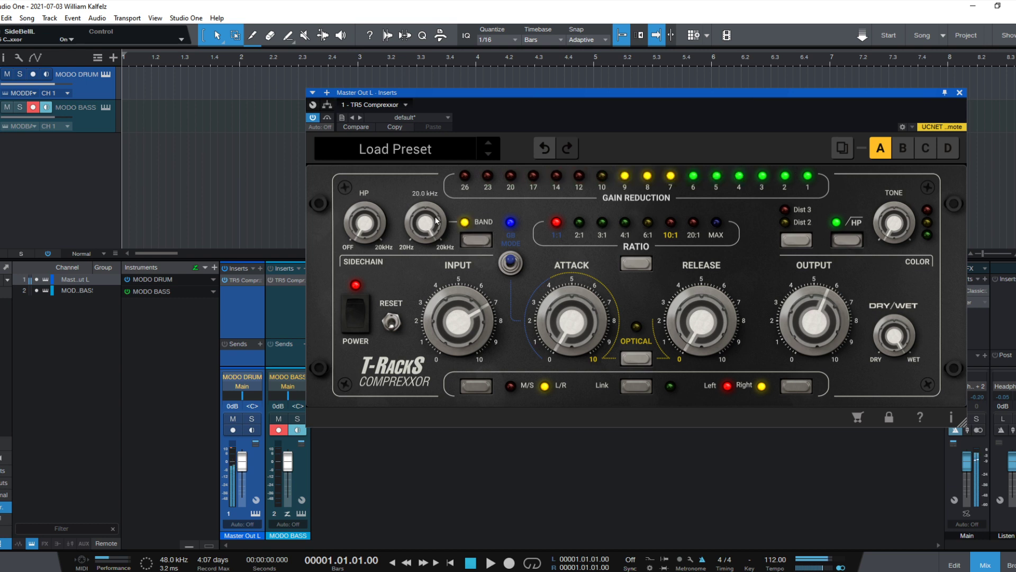
pyautogui.moveTo(425, 222); pyautogui.dragTo(449, 354)
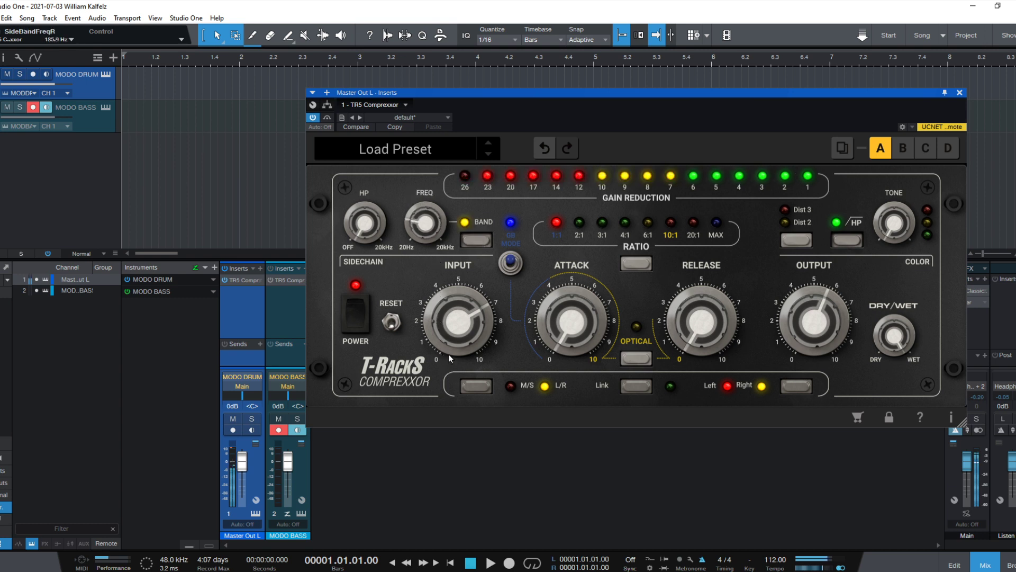
# Step the ratio up through 6:1 to 20:1, enable Optical mode at 10:1, and bypass the compressor for comparison
pyautogui.click(636, 264)
pyautogui.click(636, 264)
pyautogui.click(637, 263)
pyautogui.click(637, 264)
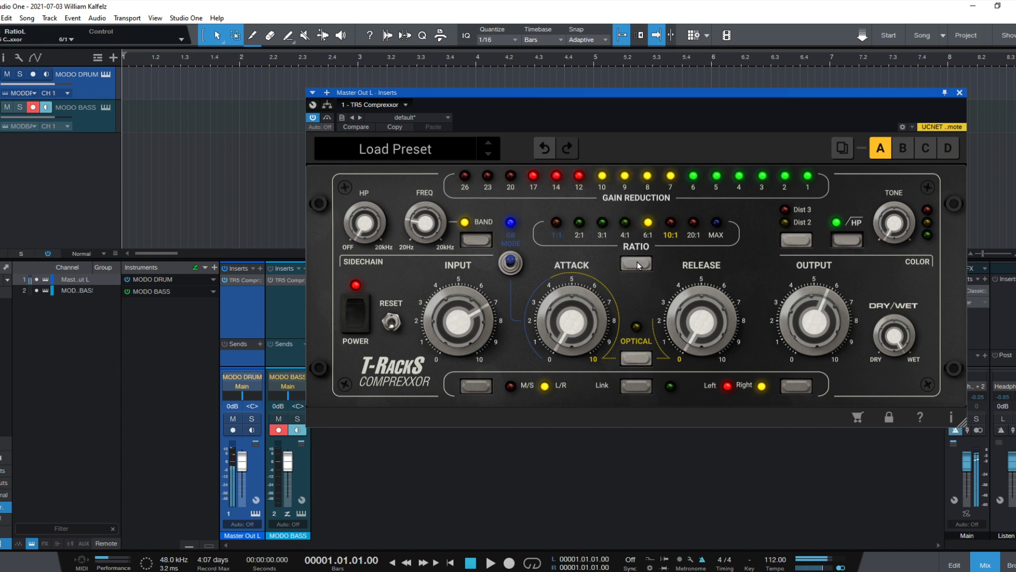
pyautogui.click(636, 264)
pyautogui.click(636, 264)
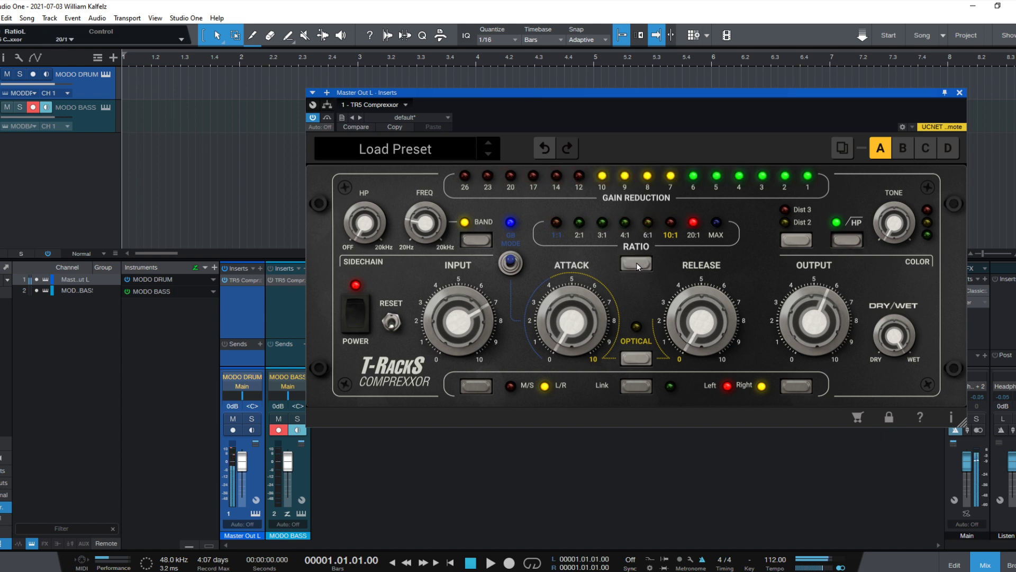
pyautogui.click(636, 358)
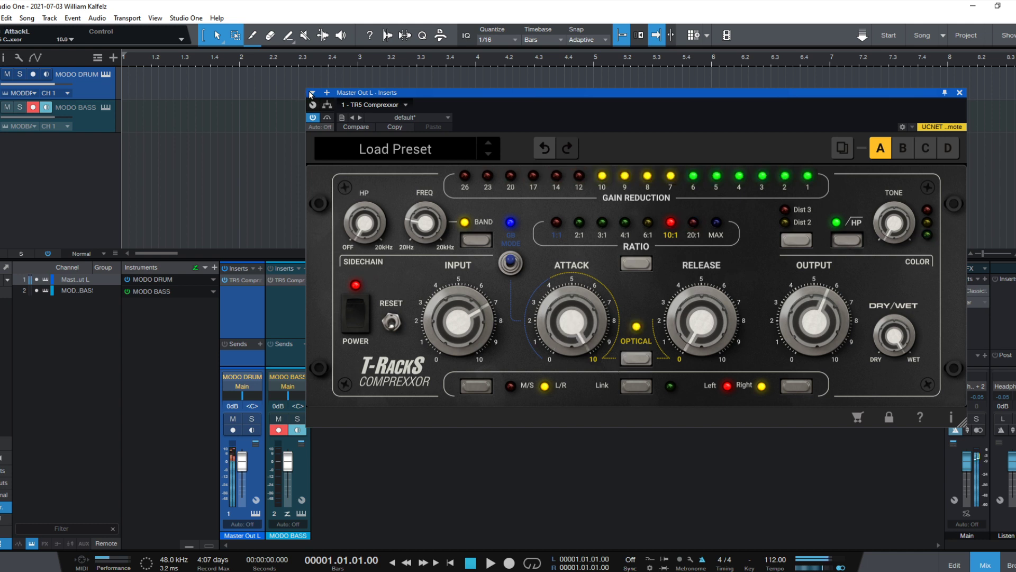
pyautogui.click(313, 117)
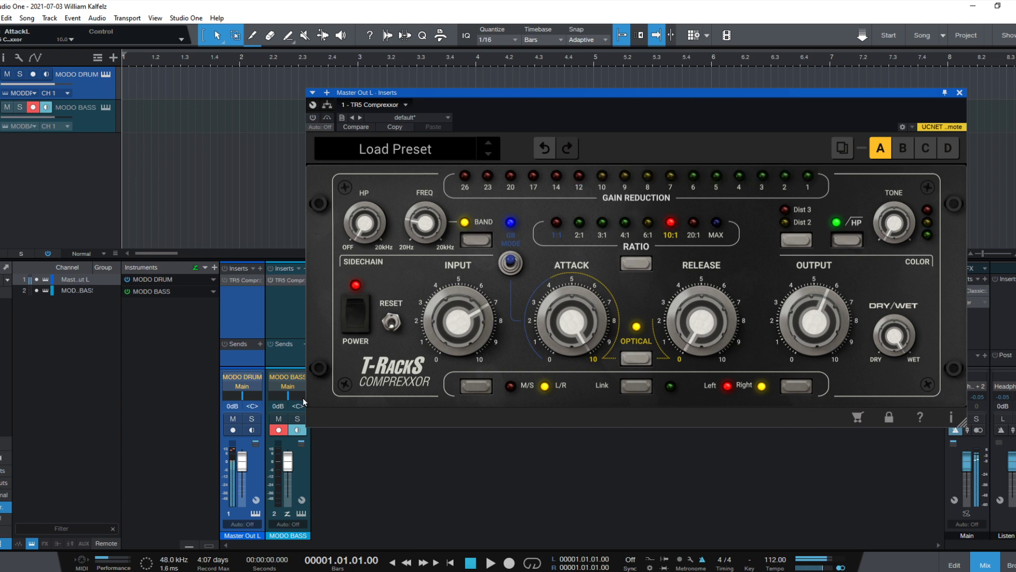
# With the drum channel muted, lower the attack and raise the release, and re-enable Optical mode to restore release 0.0
pyautogui.click(232, 420)
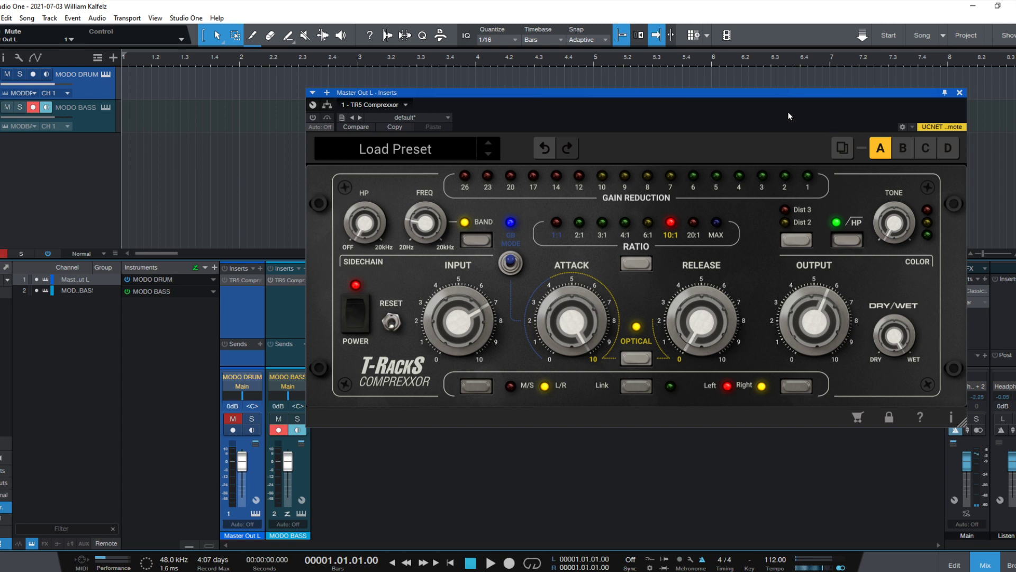
pyautogui.moveTo(764, 97); pyautogui.dragTo(721, 98)
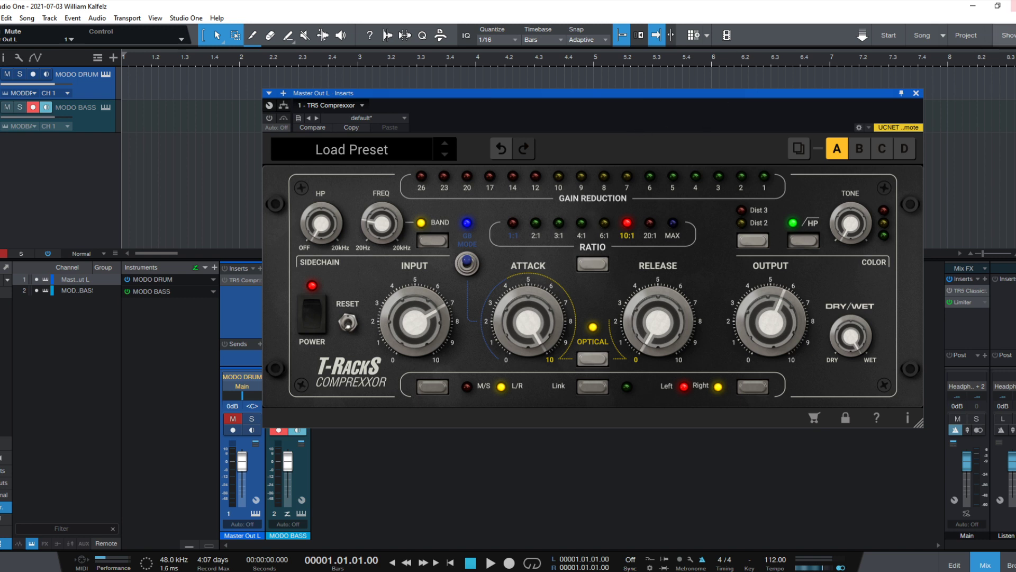
pyautogui.moveTo(562, 341)
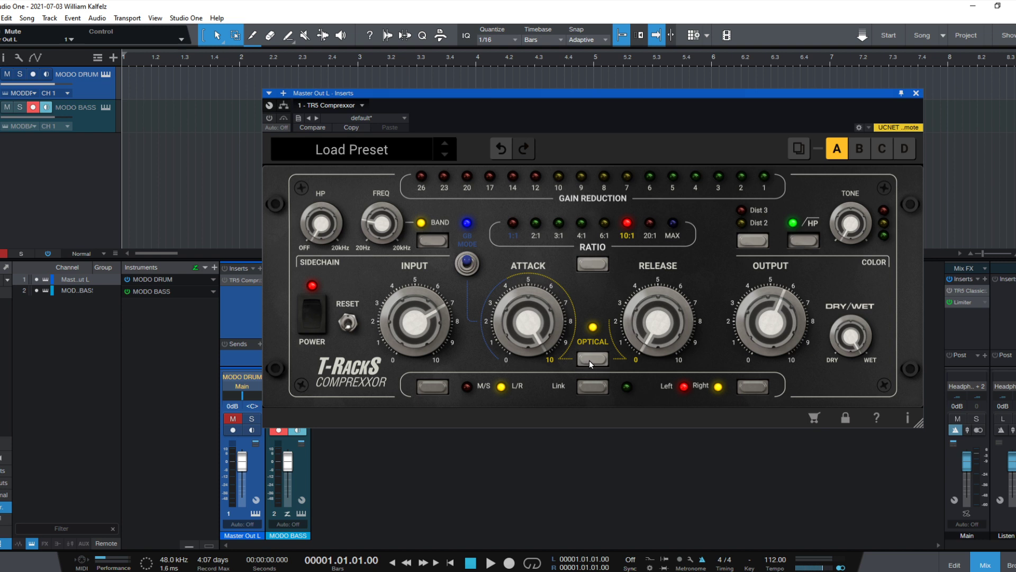
pyautogui.moveTo(569, 344); pyautogui.dragTo(526, 364)
pyautogui.moveTo(702, 359); pyautogui.dragTo(704, 332)
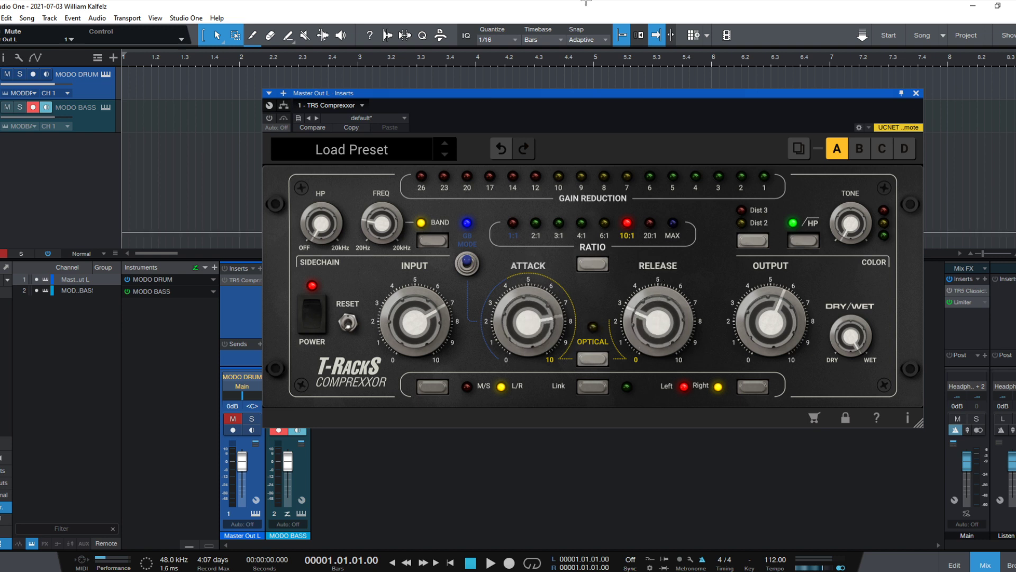
pyautogui.click(585, 360)
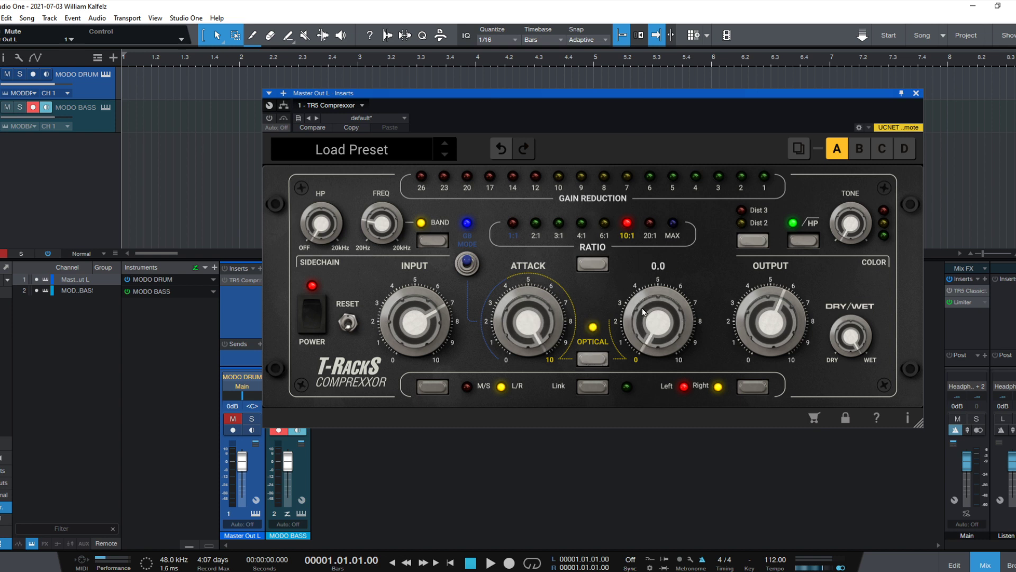
pyautogui.moveTo(644, 304)
# Unmute the drum channel, reactivate the compressor and set its dry/wet mix to 0%
pyautogui.click(233, 418)
pyautogui.click(269, 118)
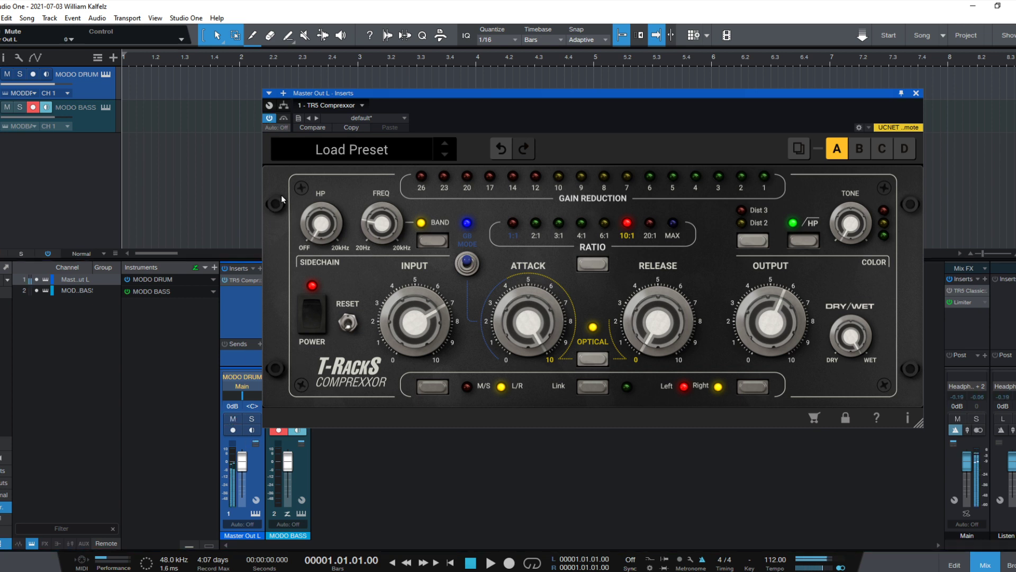
pyautogui.click(306, 316)
pyautogui.moveTo(851, 335); pyautogui.dragTo(851, 371)
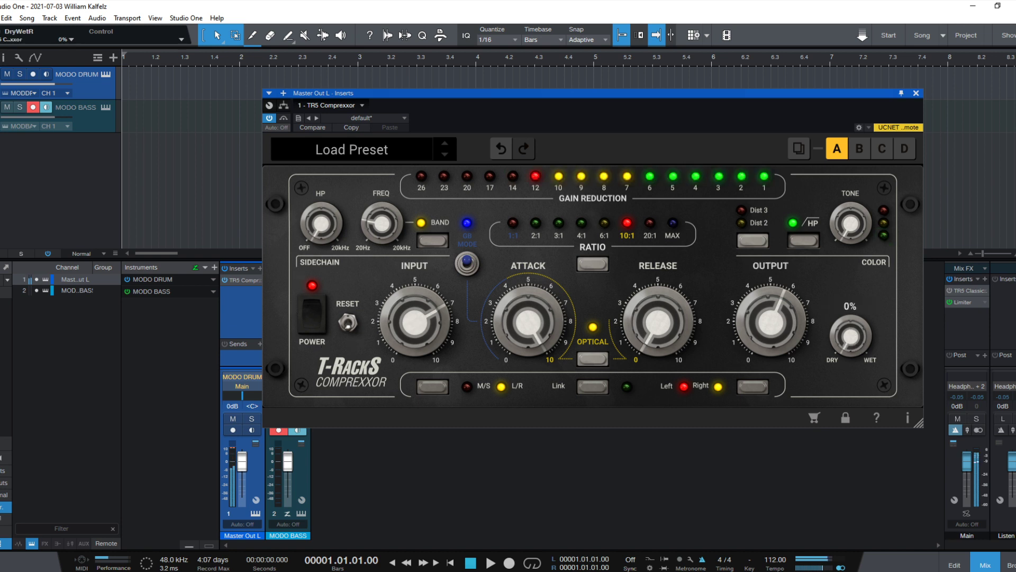
pyautogui.moveTo(851, 370); pyautogui.dragTo(883, 471)
# Add the Dist 2 color with the tone at 3.7 and set the dry/wet mix to 11%
pyautogui.click(755, 242)
pyautogui.moveTo(883, 137); pyautogui.dragTo(905, 53)
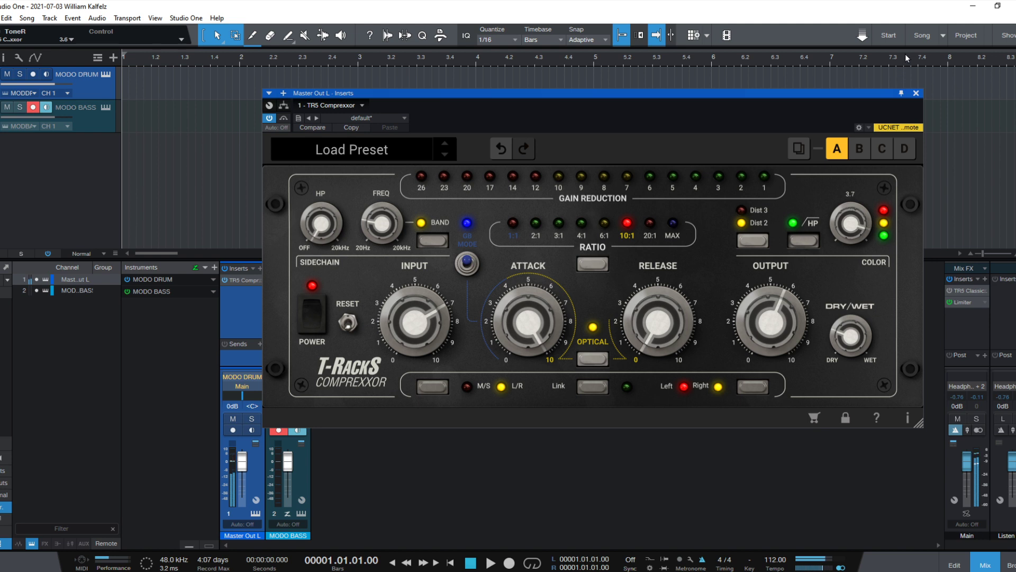
pyautogui.moveTo(866, 333)
pyautogui.mouseDown()
pyautogui.moveTo(866, 421)
pyautogui.moveTo(858, 341)
pyautogui.mouseUp()
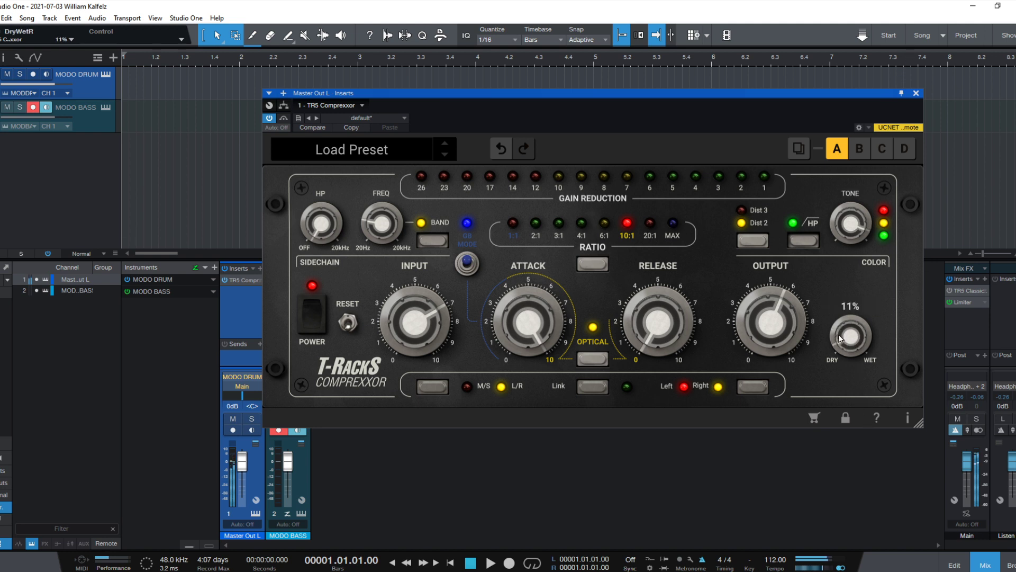
# Set the Comprexxor's output to 7.7 and tone to 3.1, and switch the color distortion to Dist 3
pyautogui.moveTo(748, 326); pyautogui.dragTo(787, 290)
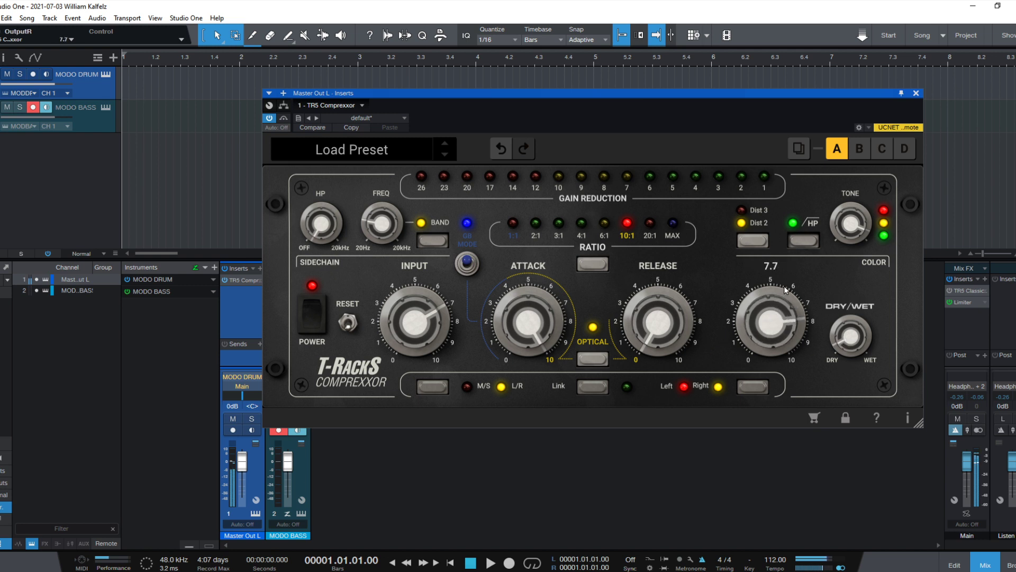
pyautogui.moveTo(860, 332); pyautogui.dragTo(862, 333)
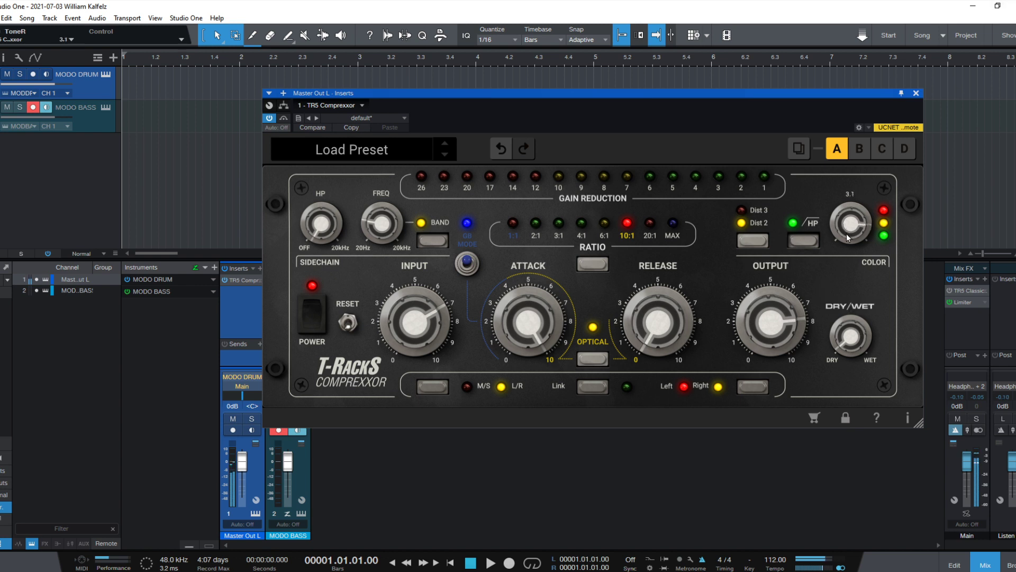
pyautogui.click(754, 242)
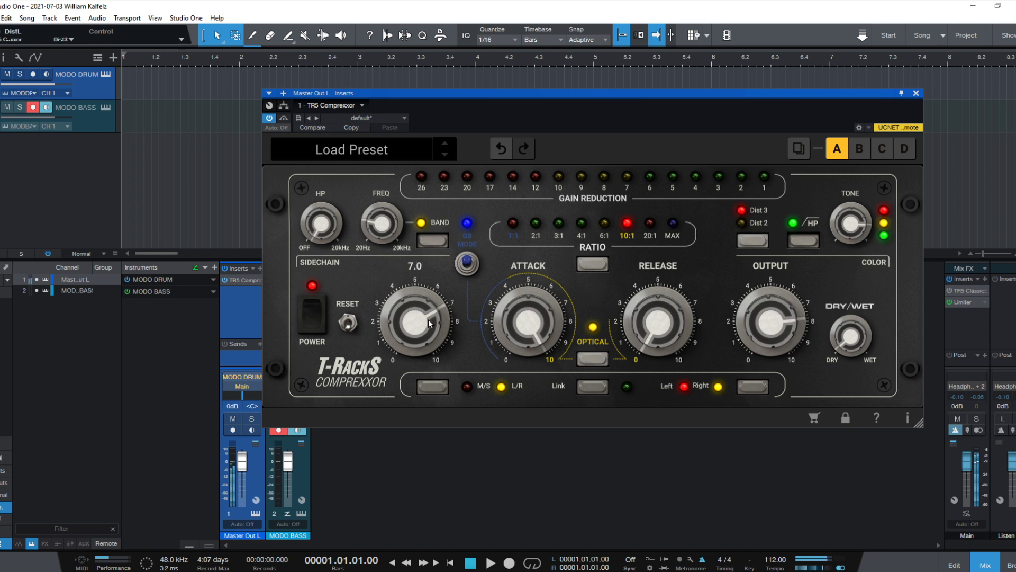
# Raise the Comprexxor's input to 10.0, and briefly run the song playback to test it
pyautogui.moveTo(425, 311)
pyautogui.moveTo(425, 311); pyautogui.dragTo(443, 265)
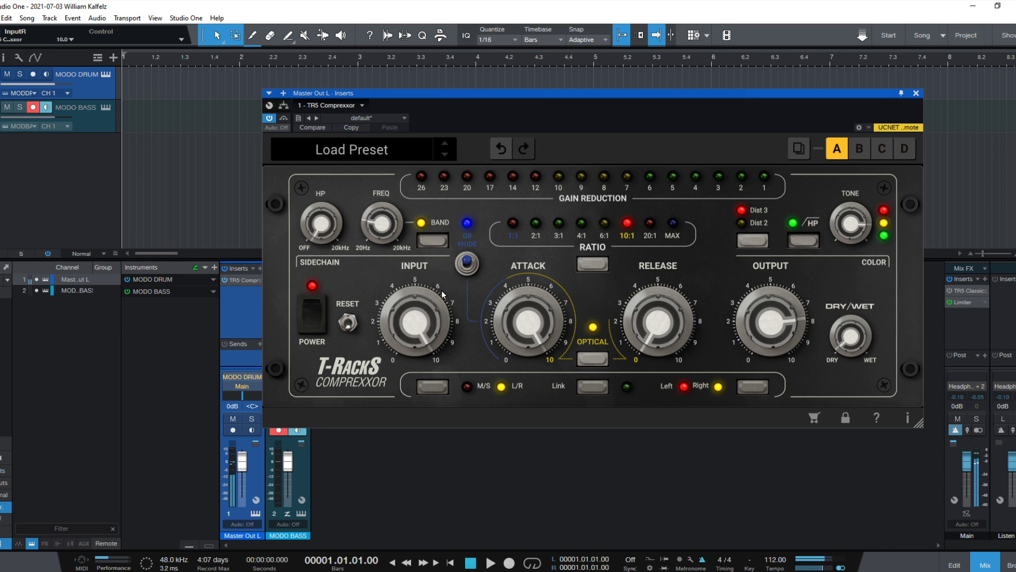
pyautogui.press('space')
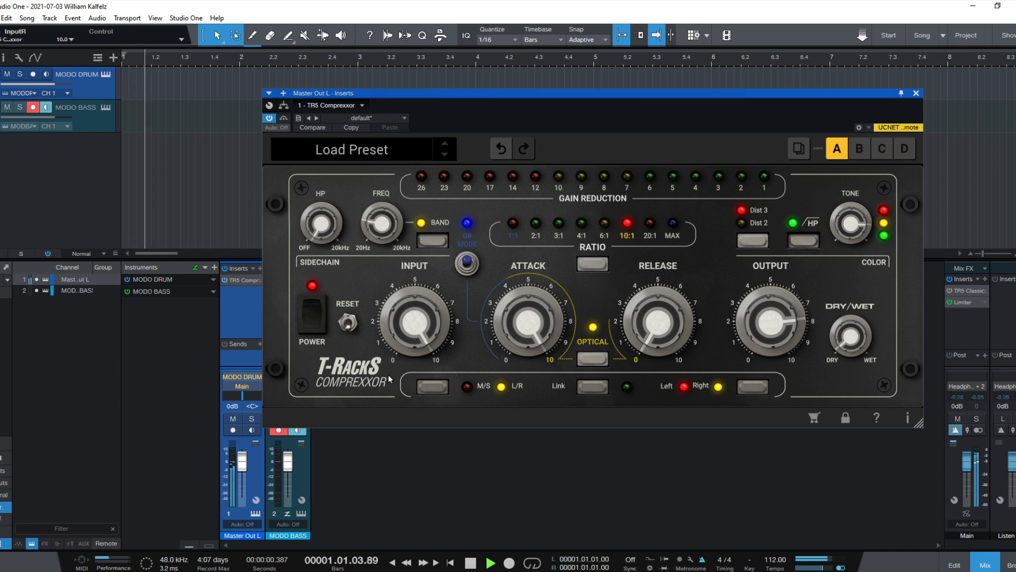
pyautogui.press('space')
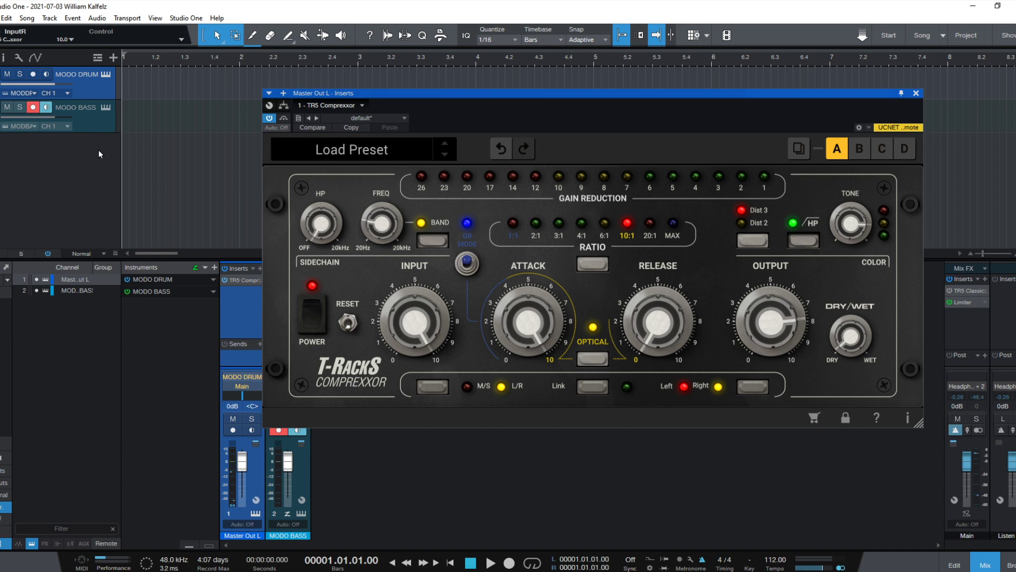
# In MODO DRUM, look at the Studio kit's mapping page and load the Extreme kit model
pyautogui.press('Escape')
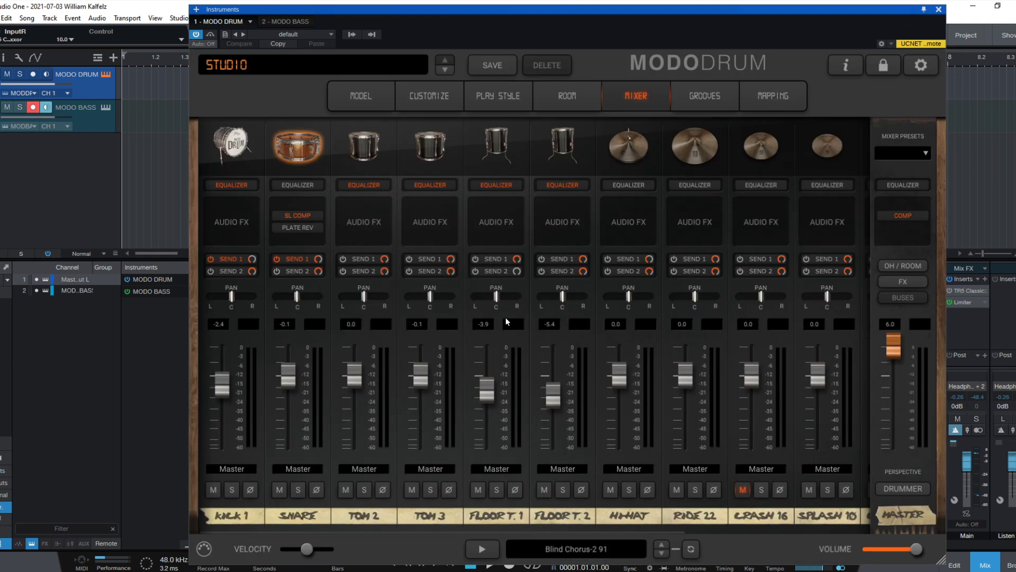
pyautogui.click(781, 97)
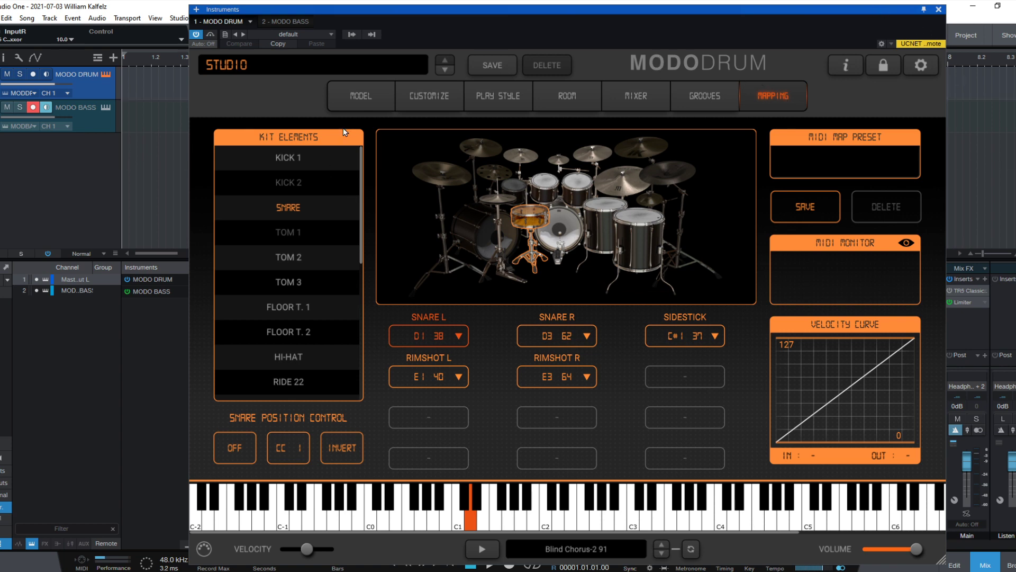
pyautogui.click(355, 98)
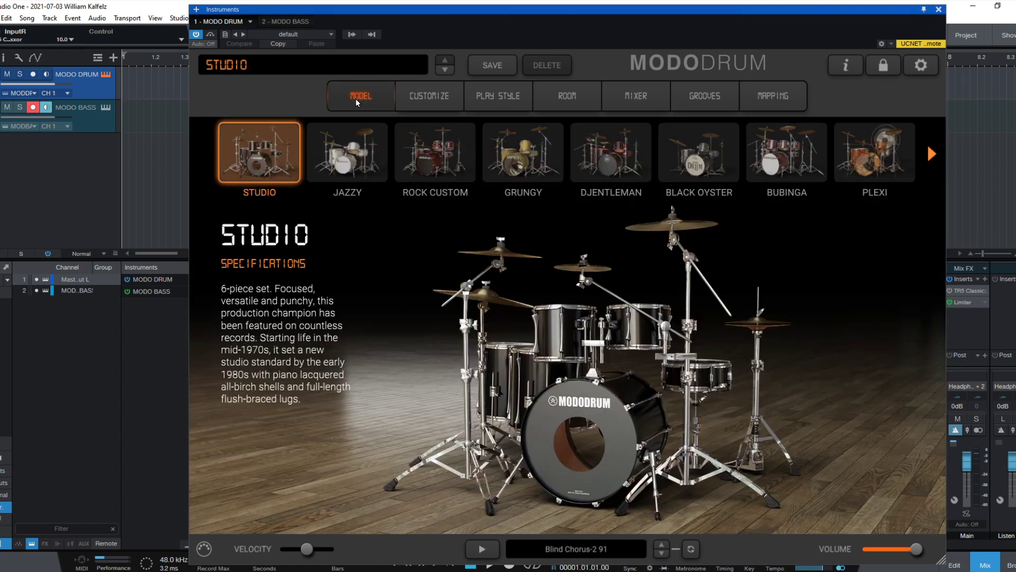
pyautogui.click(932, 154)
pyautogui.click(933, 155)
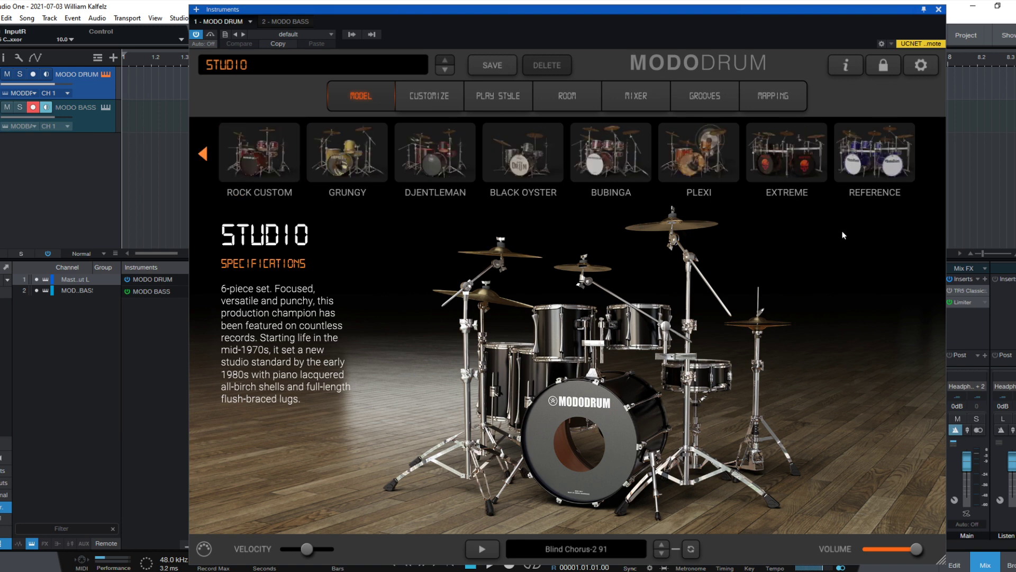
pyautogui.click(808, 169)
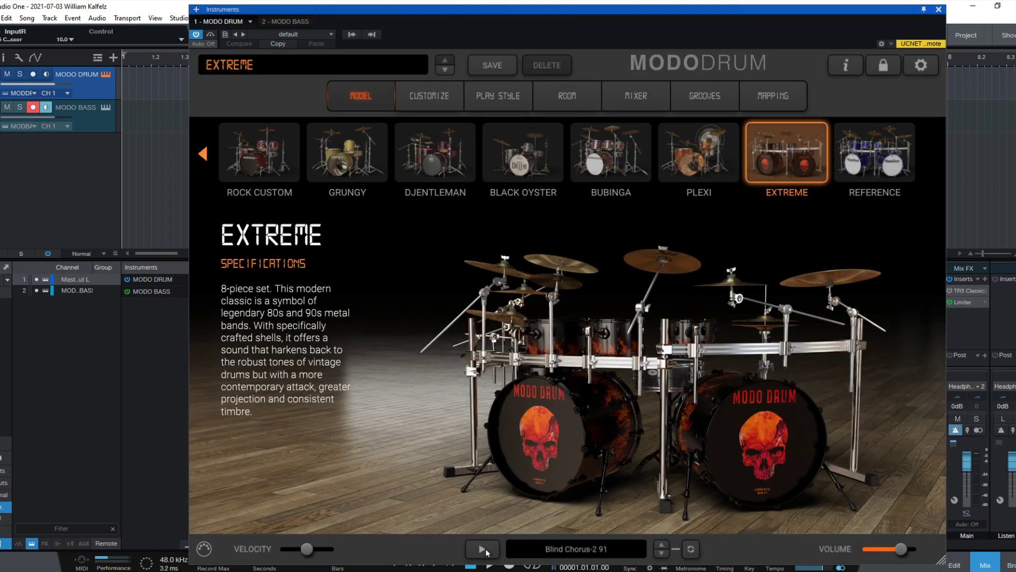
# Play the Blind Chorus-2 91 groove and mute the Crash 16 channel in the Extreme kit's mixer
pyautogui.click(485, 548)
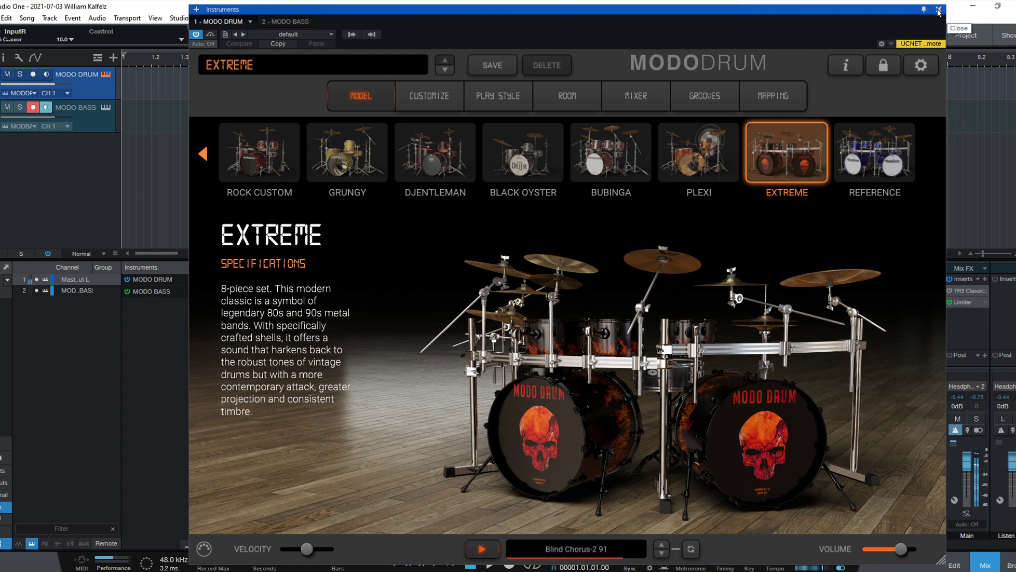
pyautogui.click(633, 95)
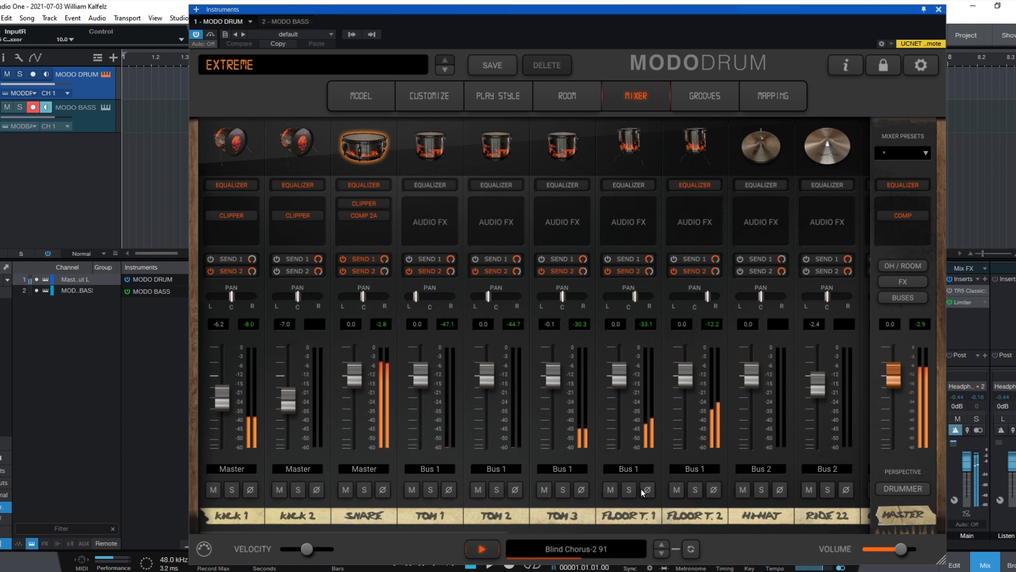
pyautogui.click(611, 490)
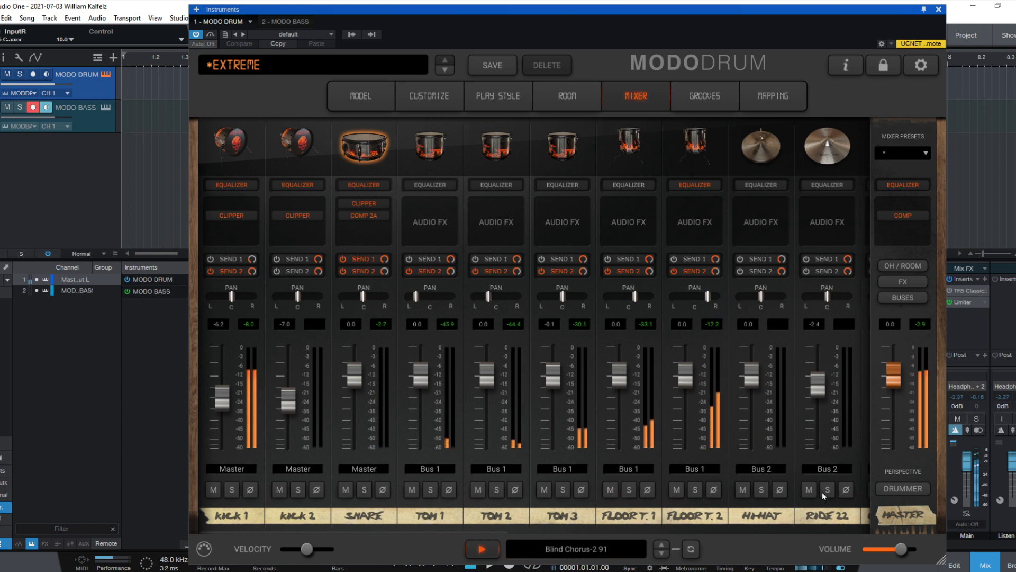
pyautogui.hscroll(7, 751, 485)
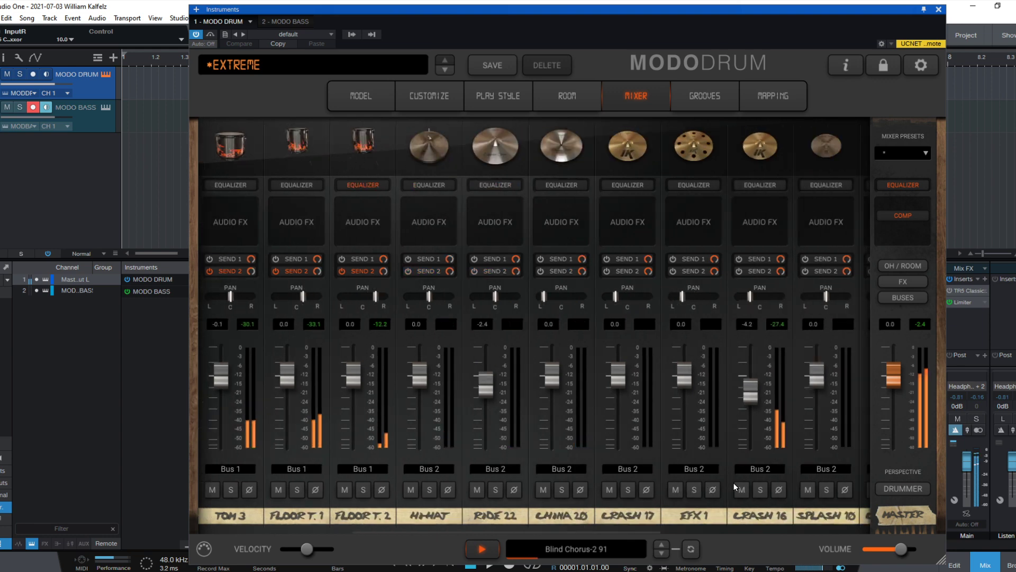
pyautogui.click(659, 490)
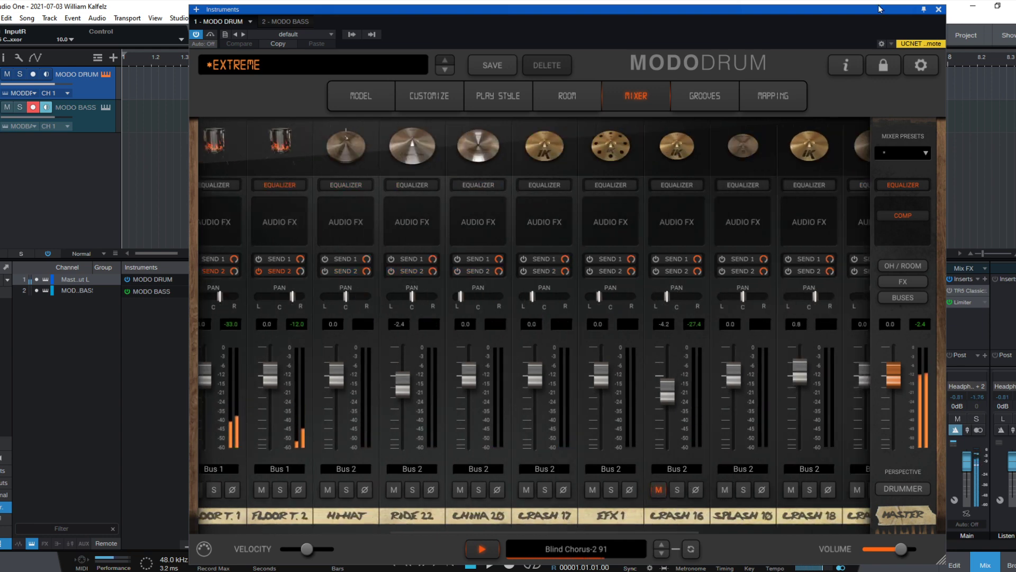
pyautogui.click(939, 9)
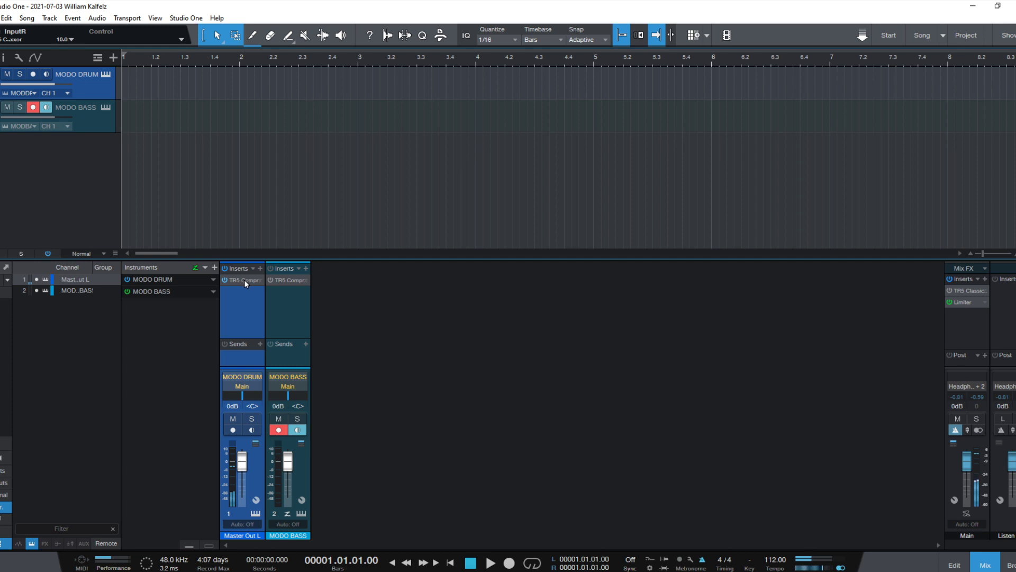
# Restart the drum groove and activate the T-RackS Classic Clipper insert on the Main channel
pyautogui.click(105, 75)
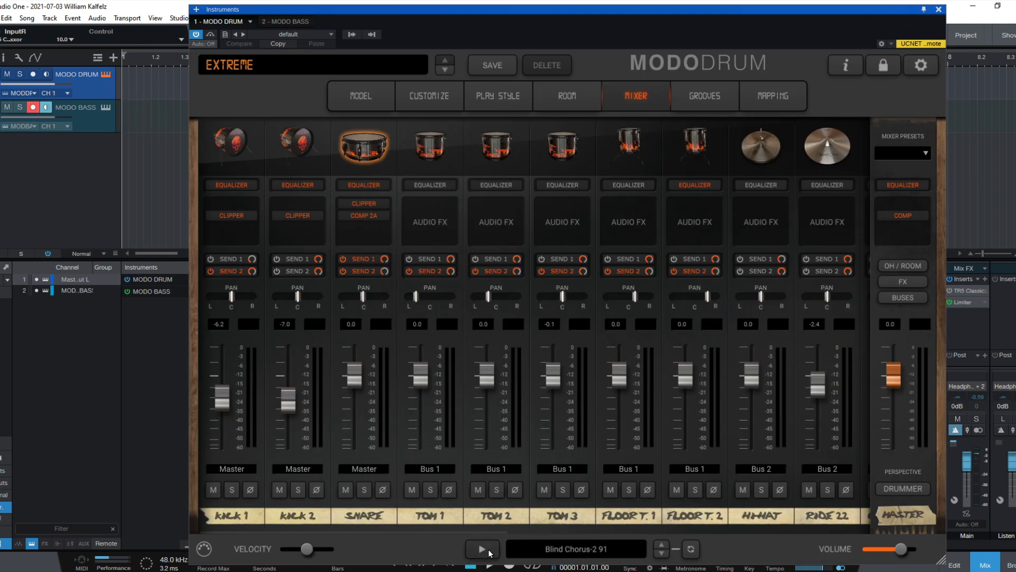
pyautogui.press('Escape')
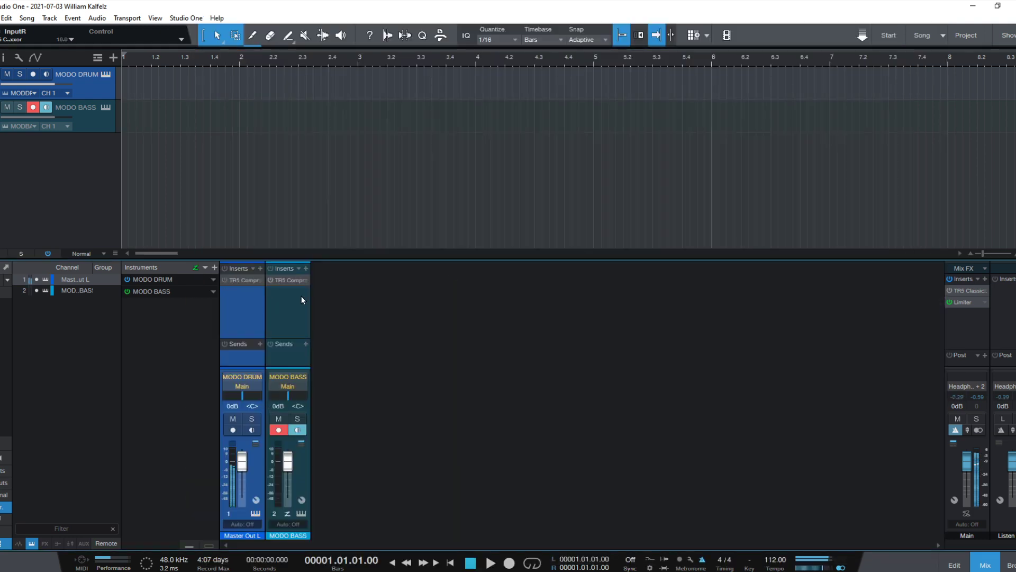
pyautogui.click(970, 291)
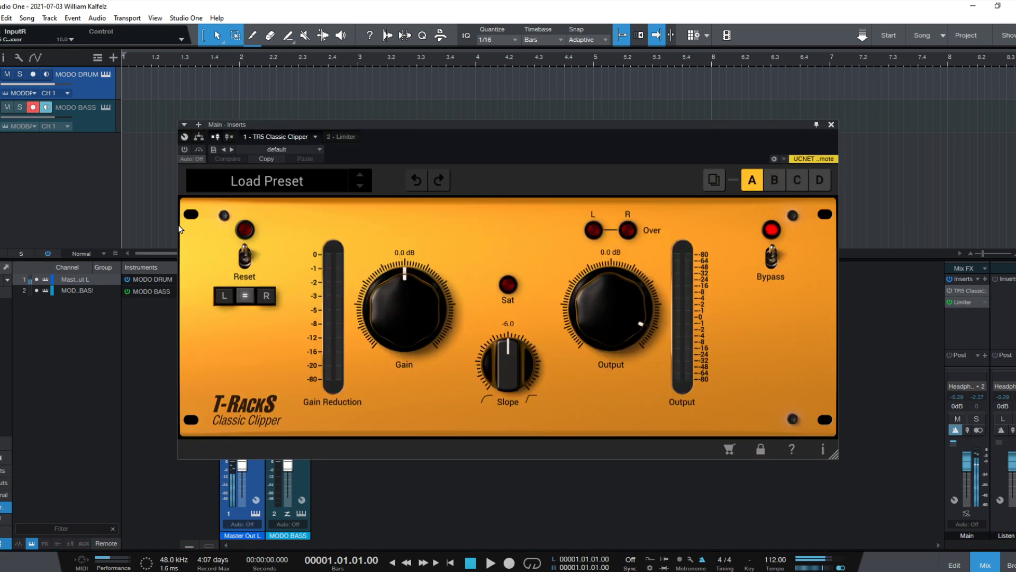
pyautogui.click(184, 149)
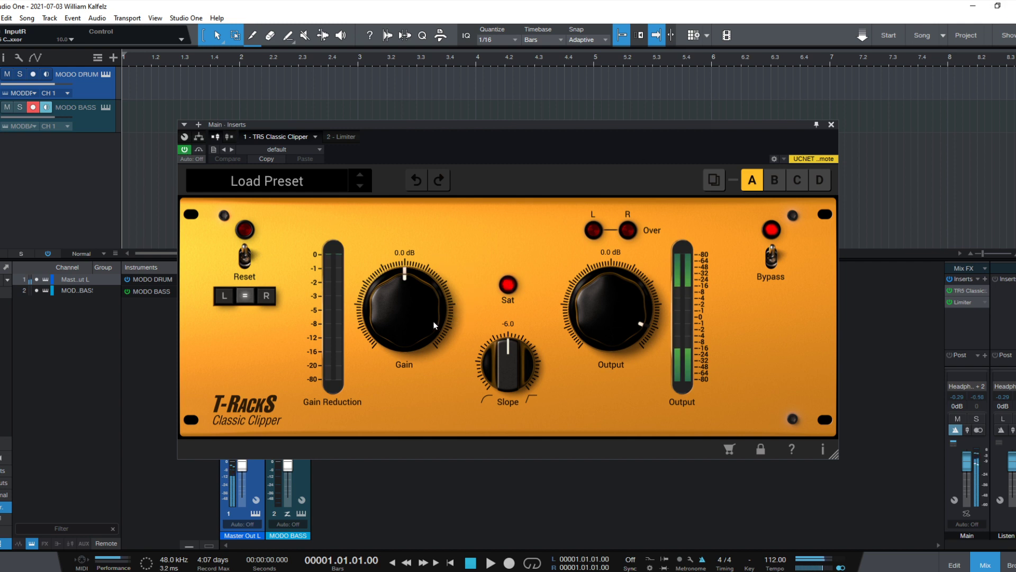
# Set the Classic Clipper's gain to 15.0 dB and output to -14.4 dB, comparing the sound with its bypass
pyautogui.moveTo(433, 321); pyautogui.dragTo(462, 215)
pyautogui.moveTo(613, 302); pyautogui.dragTo(615, 328)
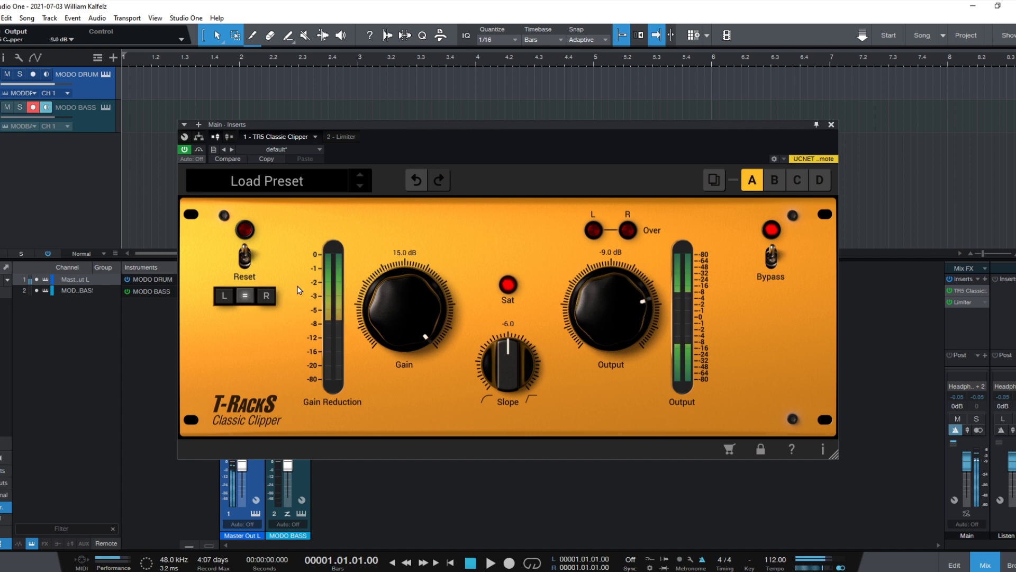
pyautogui.click(769, 259)
pyautogui.click(769, 259)
pyautogui.moveTo(593, 326); pyautogui.dragTo(619, 317)
pyautogui.click(771, 258)
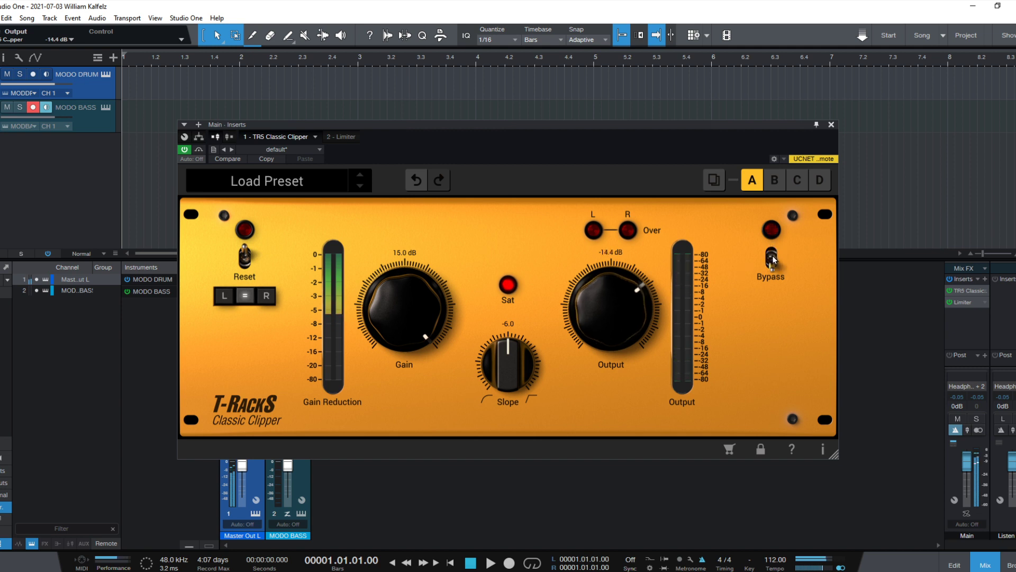
pyautogui.click(772, 258)
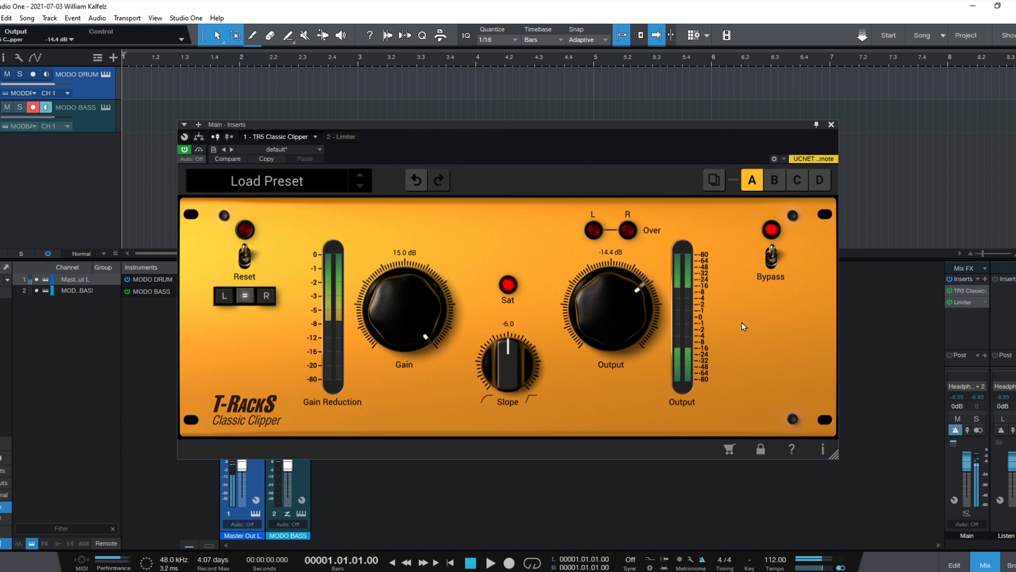
# Close the clipper, and reactivate and open the Comprexxor insert on the MODO DRUM channel
pyautogui.click(264, 389)
pyautogui.rightClick(220, 279)
pyautogui.click(230, 282)
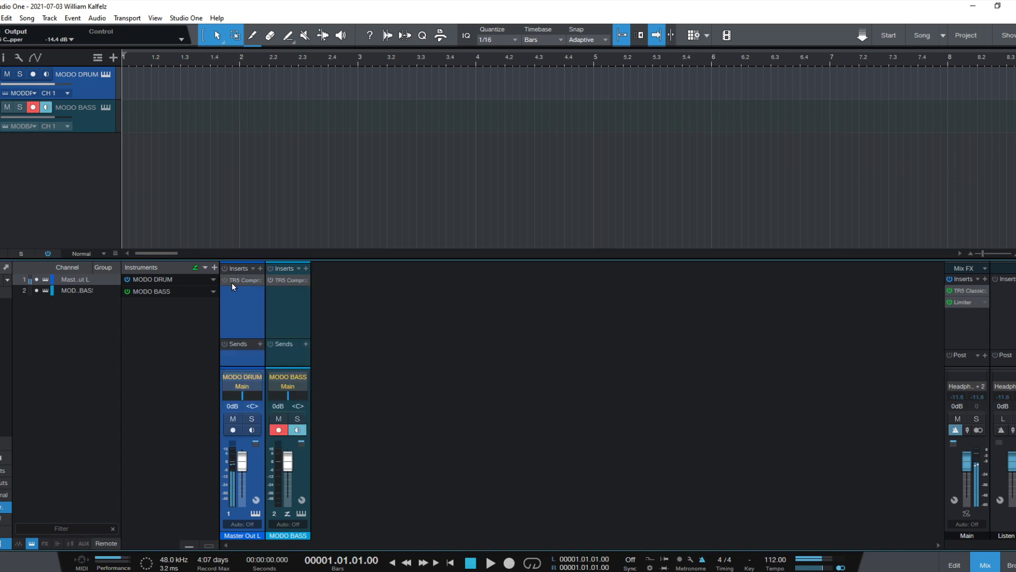
pyautogui.click(245, 280)
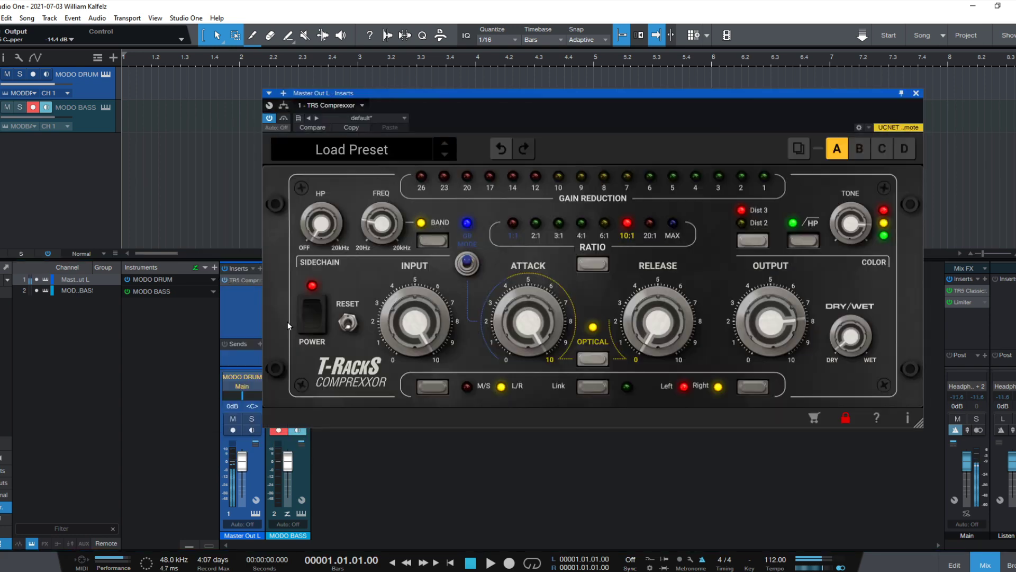
# Turn off the Comprexxor's distortion and set its tone to 0.3 and dry/wet mix to 0%
pyautogui.click(767, 241)
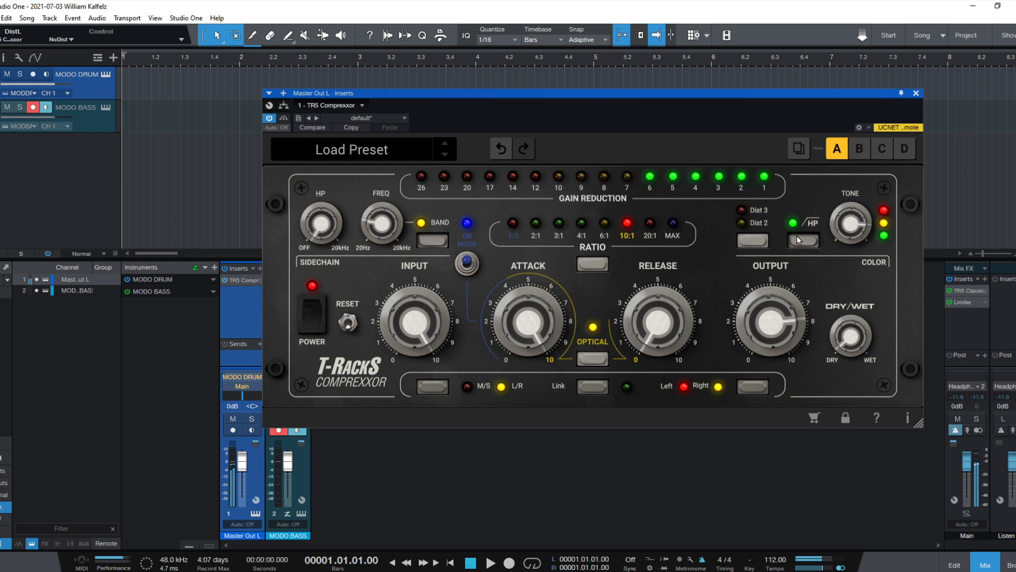
pyautogui.moveTo(851, 225); pyautogui.dragTo(850, 263)
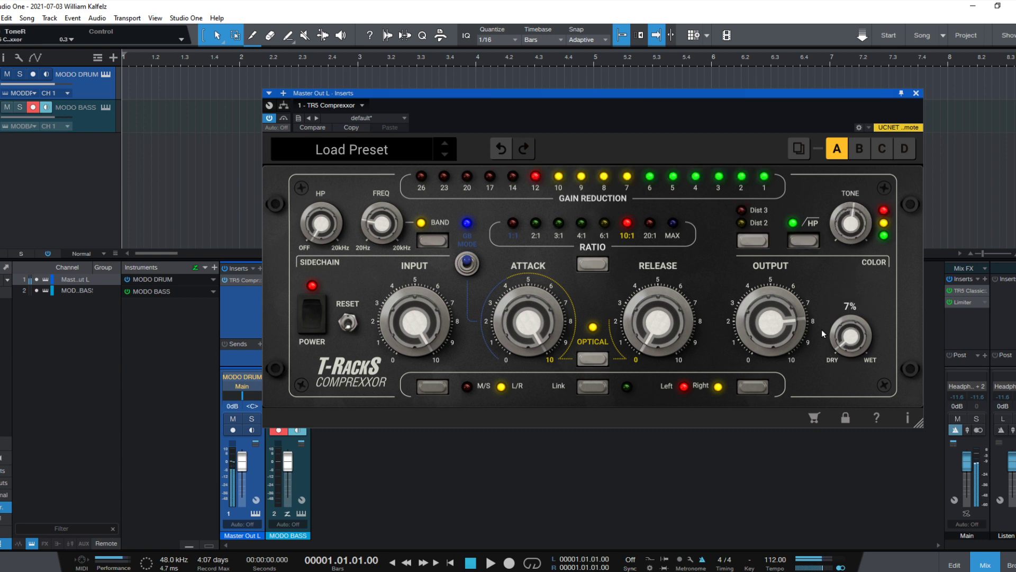
pyautogui.moveTo(847, 335); pyautogui.dragTo(848, 349)
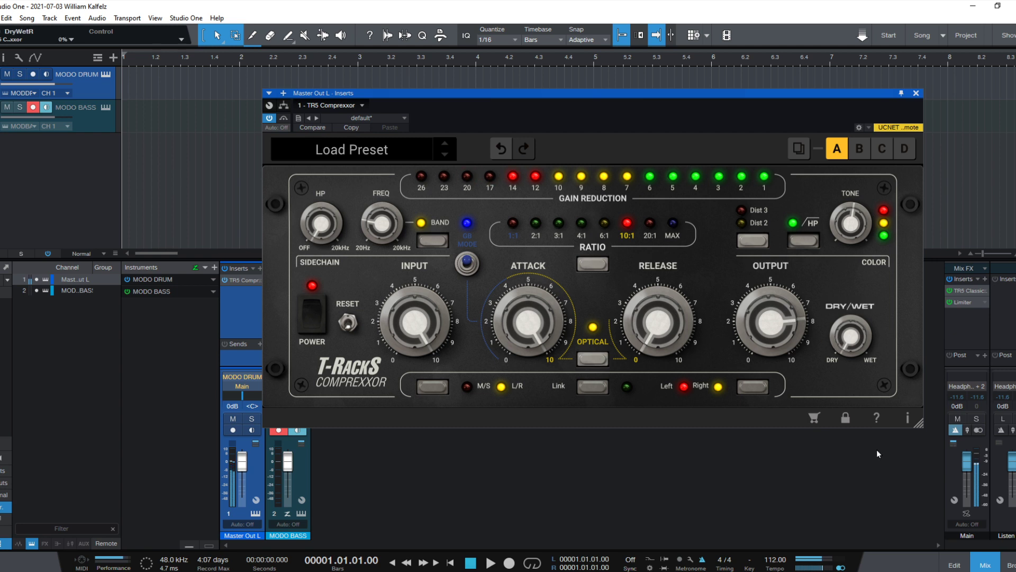
# Power the Comprexxor off for comparison, set its dry/wet mix to 52%, and power it back on
pyautogui.click(312, 313)
pyautogui.moveTo(869, 300); pyautogui.dragTo(904, 225)
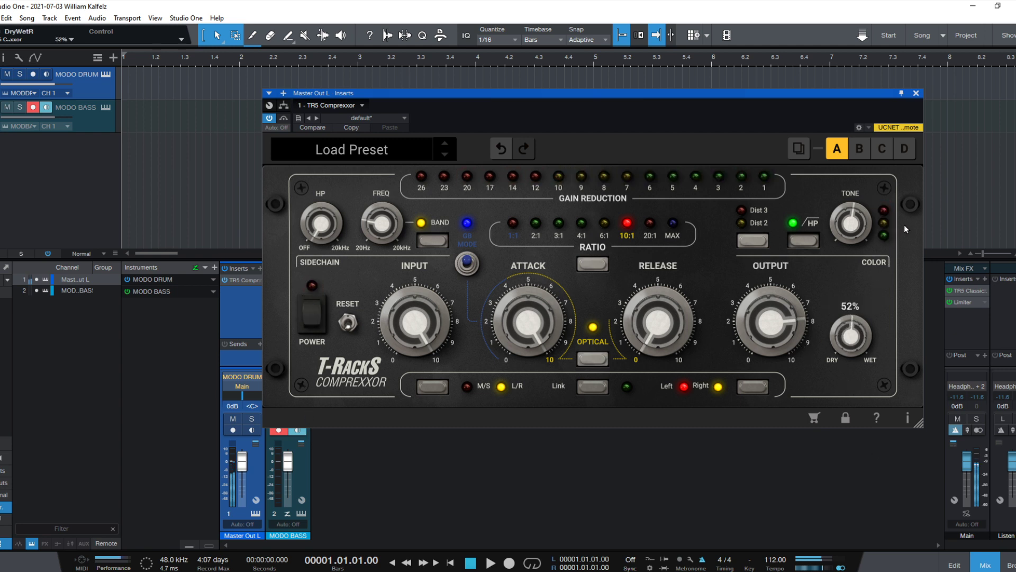
pyautogui.click(318, 314)
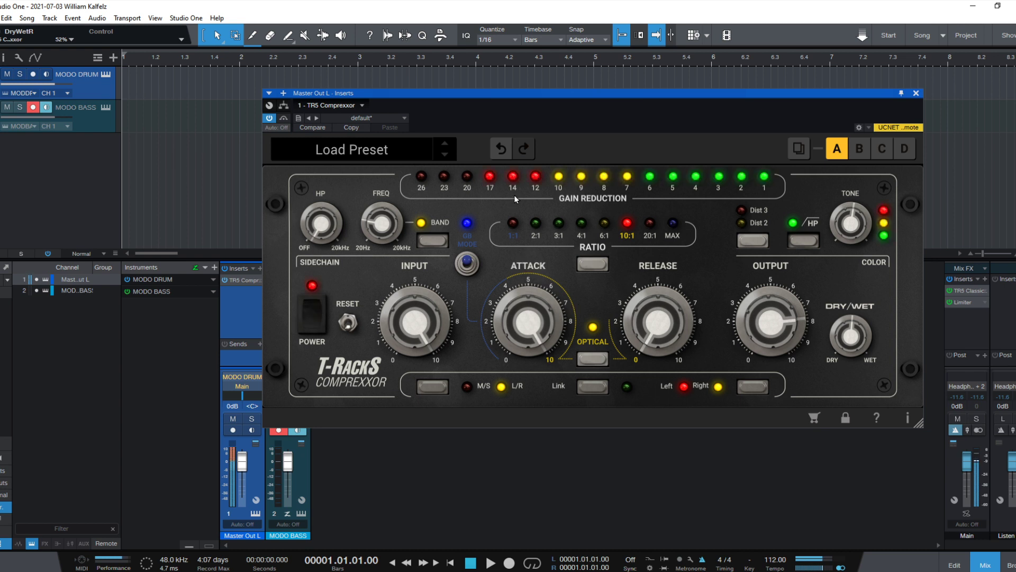
# Load the WolstenBass preset in the Comprexxor and set the dry/wet mix to 25%
pyautogui.click(445, 144)
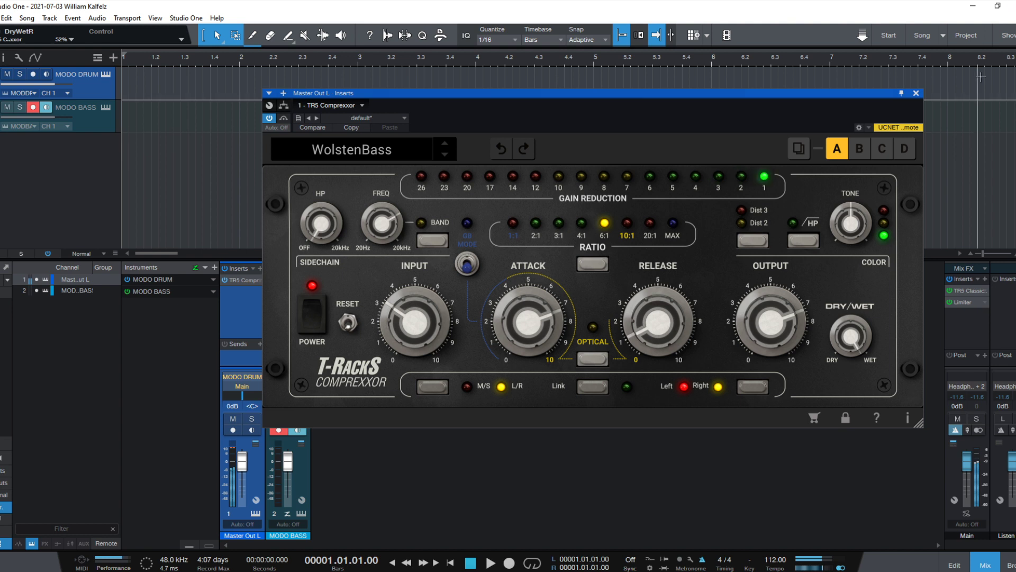
pyautogui.moveTo(851, 336); pyautogui.dragTo(895, 479)
pyautogui.moveTo(684, 272)
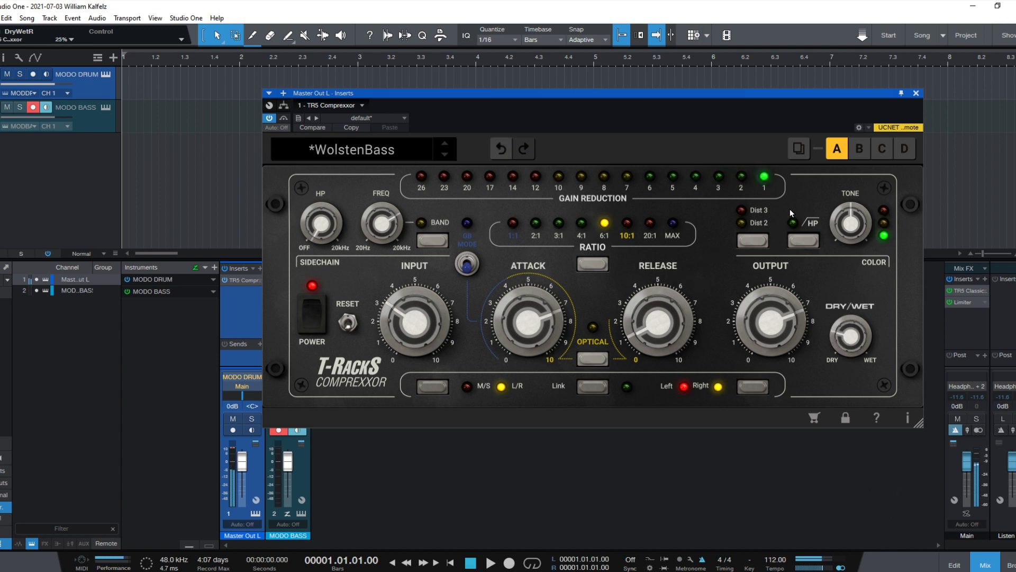
# Close the Comprexxor and open the MODO BASS instrument from its track
pyautogui.click(916, 94)
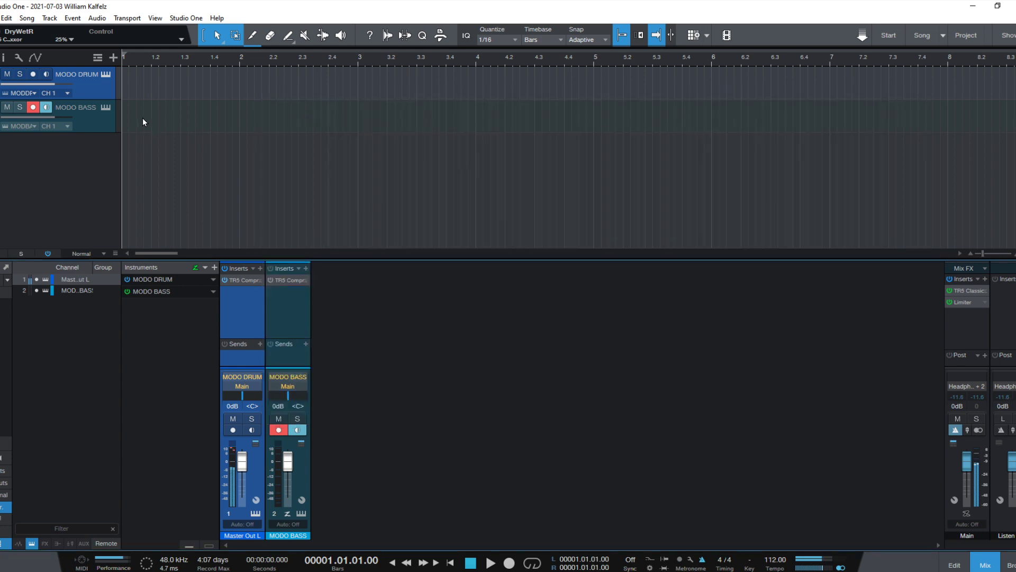
pyautogui.click(106, 109)
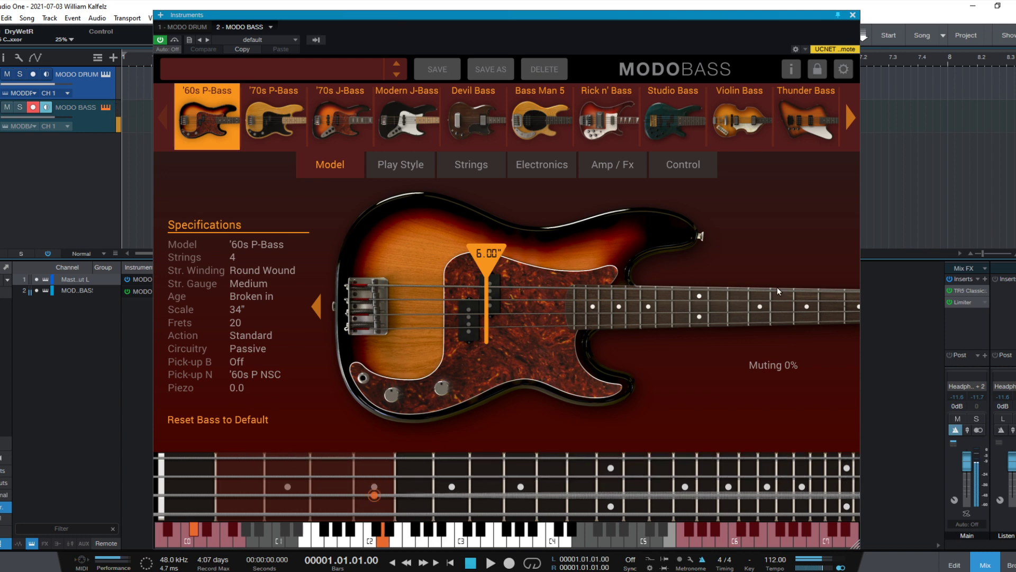
# Open the Classic Clipper on the main output, switch it off and on again to compare the bass sound, and close it
pyautogui.click(971, 290)
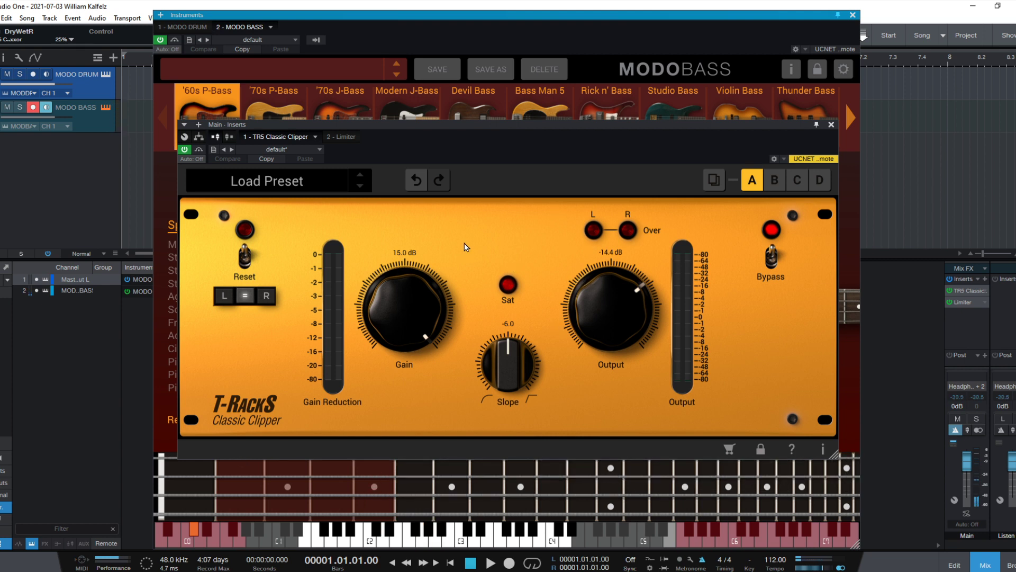
pyautogui.click(831, 124)
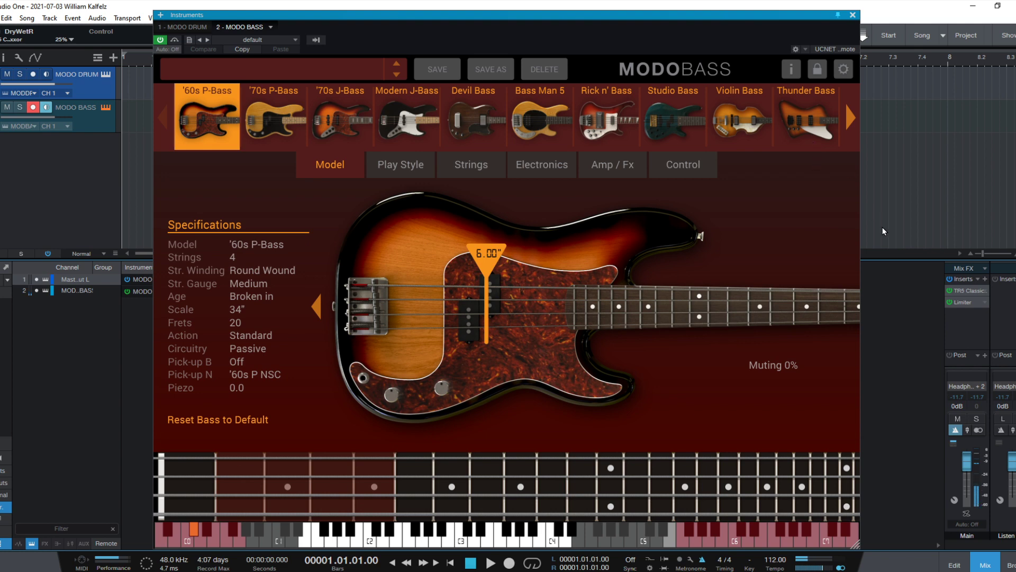
pyautogui.click(966, 290)
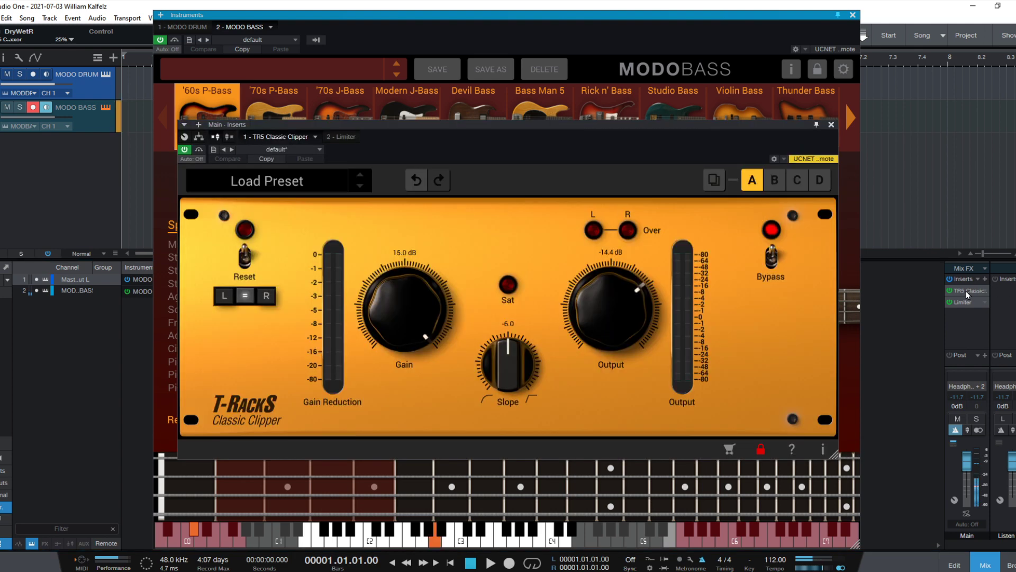
pyautogui.click(46, 107)
pyautogui.click(49, 108)
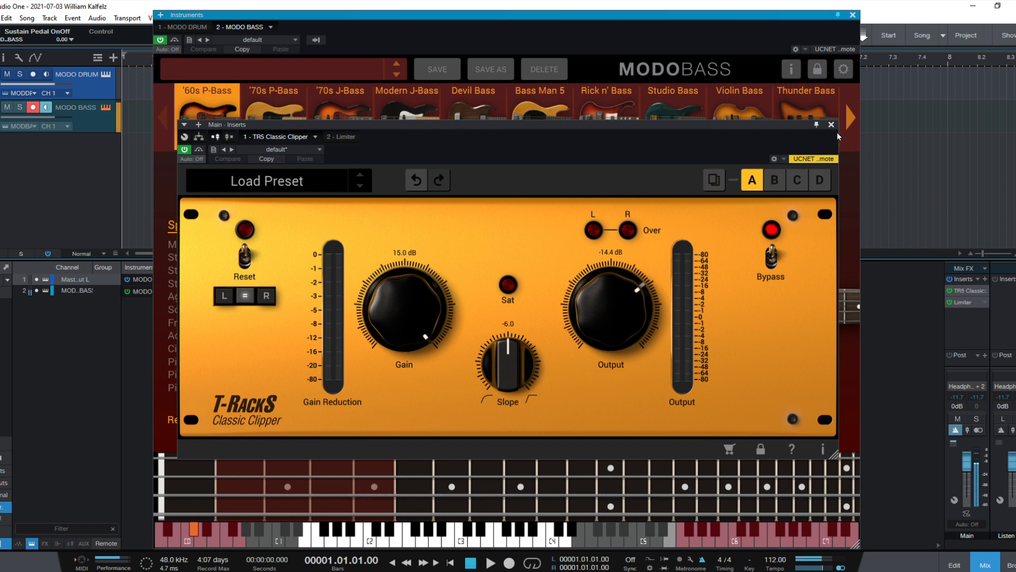
pyautogui.click(950, 291)
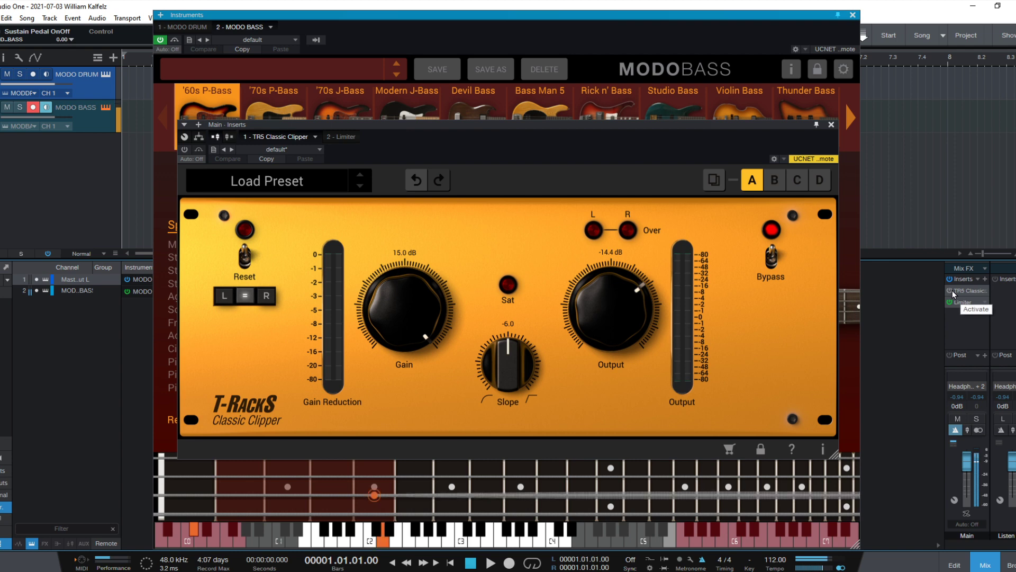
pyautogui.click(950, 290)
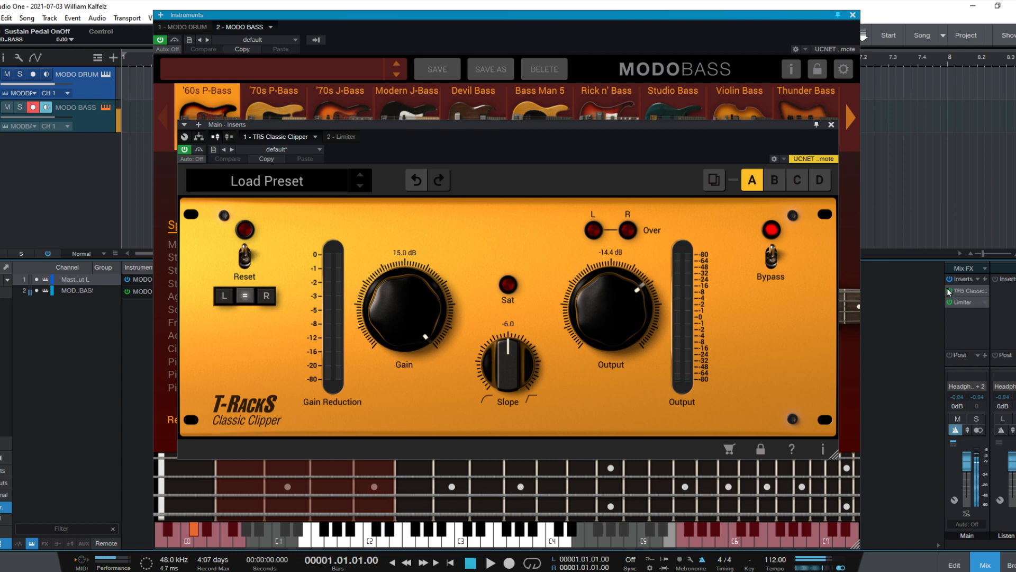
pyautogui.click(831, 124)
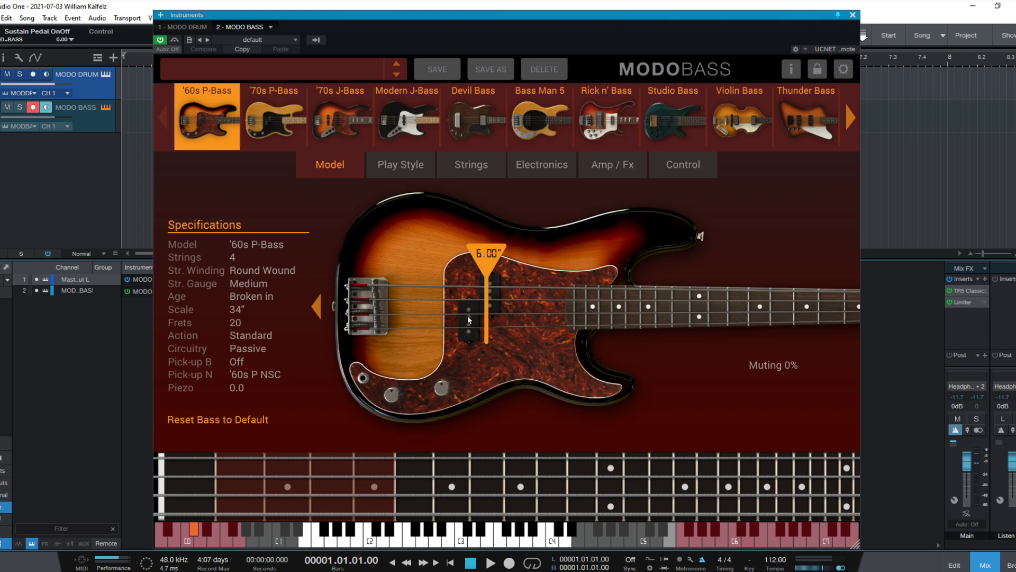
# Open MODO BASS's amp and effects settings and select the Graphic EQ pedal on the pedalboard
pyautogui.click(606, 170)
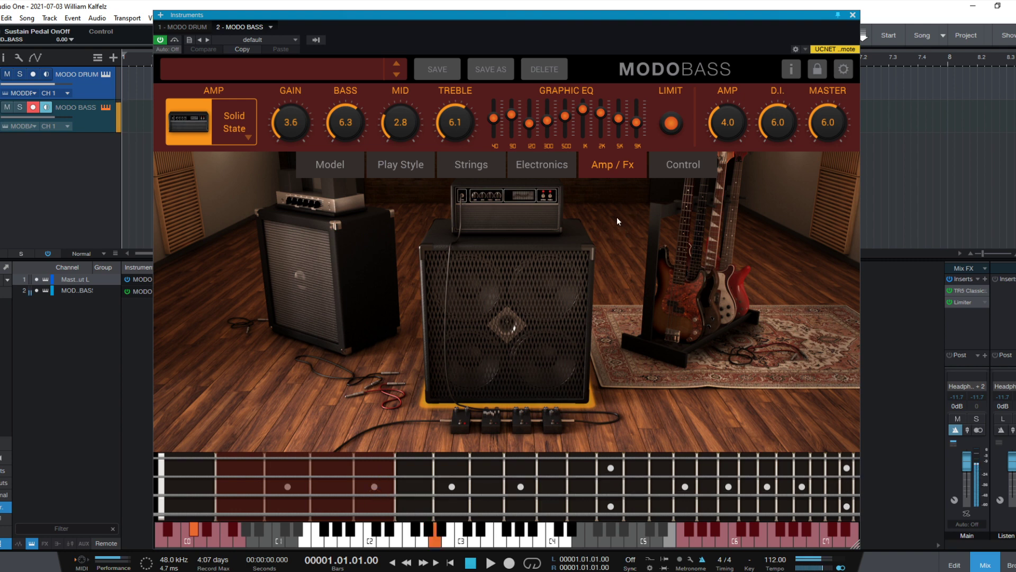
pyautogui.click(469, 419)
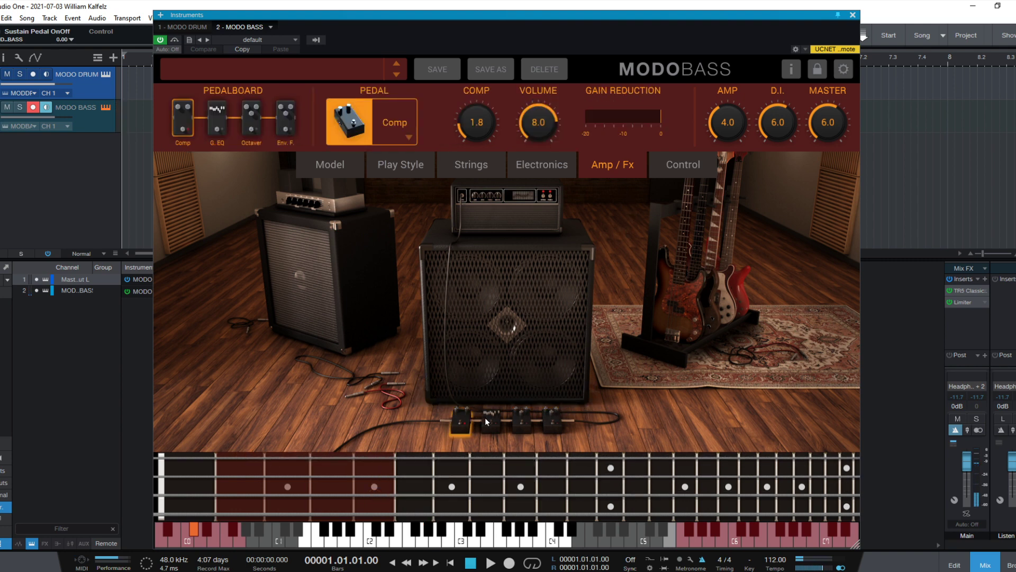
pyautogui.click(487, 422)
# Boost the Graphic EQ pedal's 50 and 120 bands fully and cut its 800 and 10K bands
pyautogui.moveTo(477, 120); pyautogui.dragTo(491, 90)
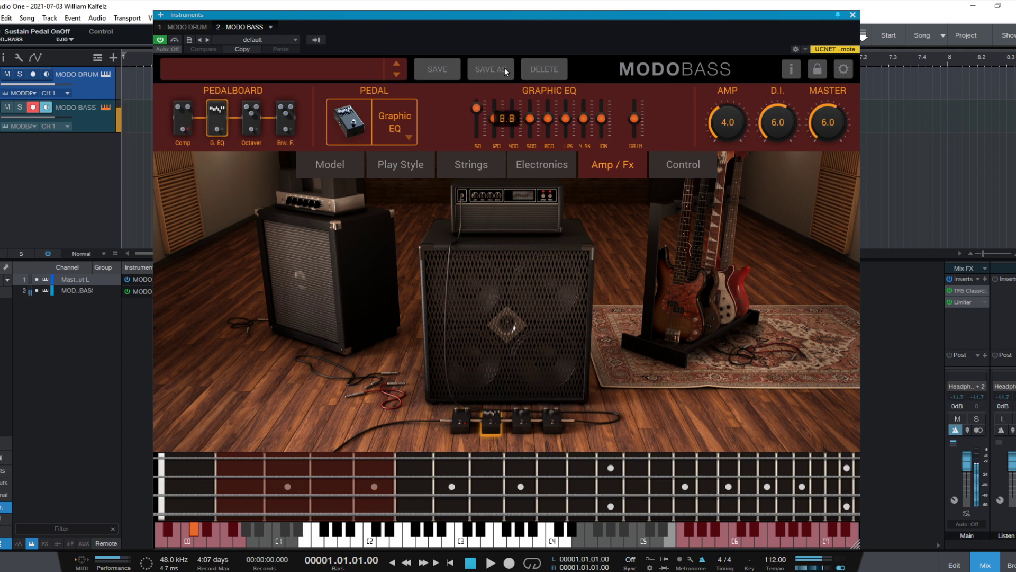
pyautogui.moveTo(500, 141); pyautogui.dragTo(511, 37)
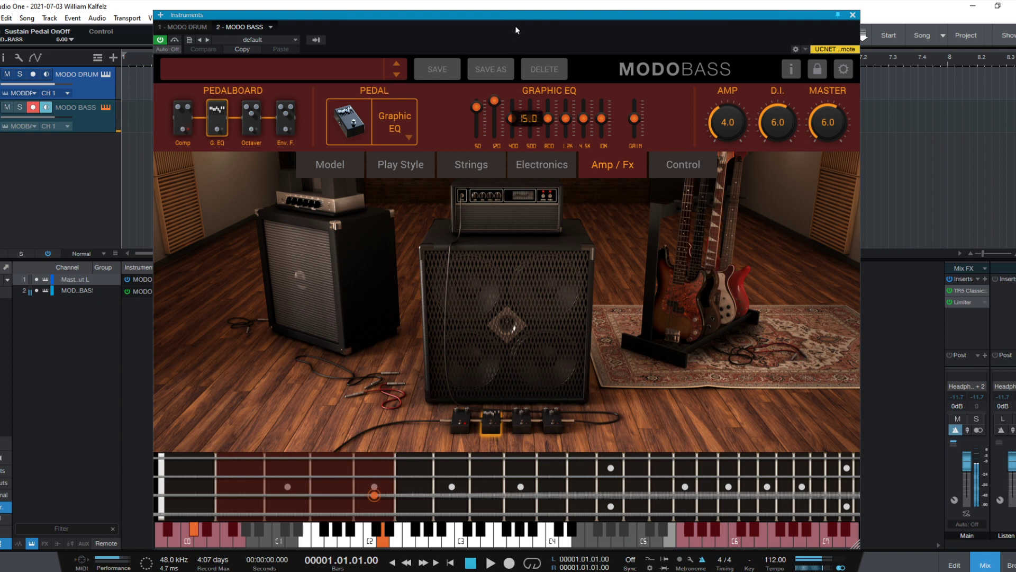
pyautogui.moveTo(477, 107); pyautogui.dragTo(475, 7)
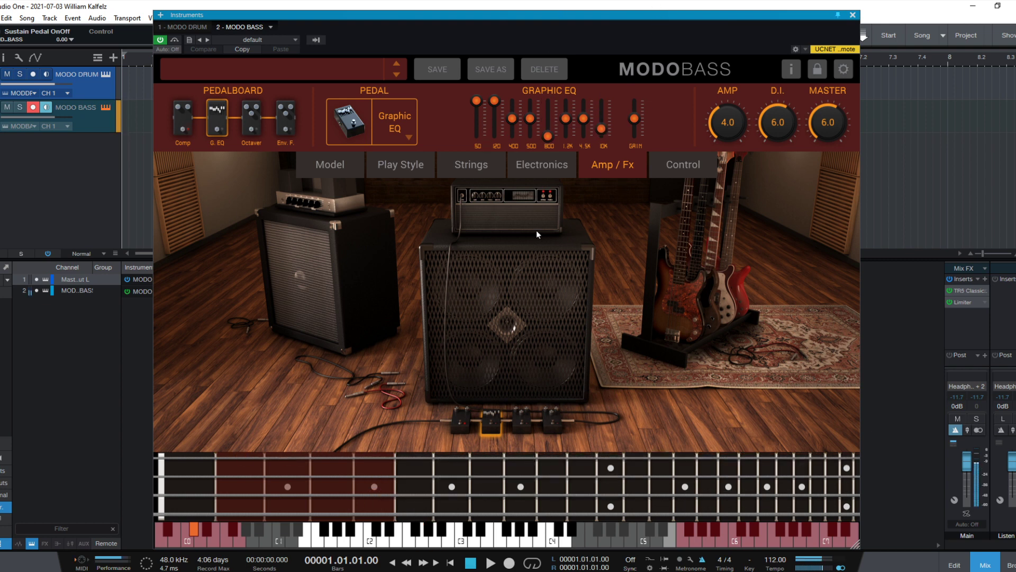
pyautogui.click(406, 129)
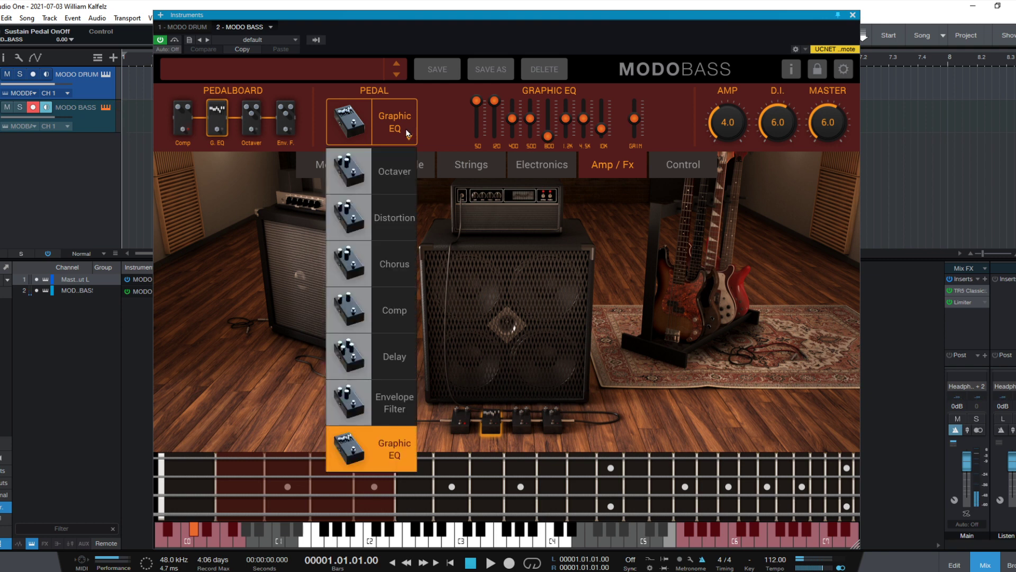
pyautogui.click(396, 455)
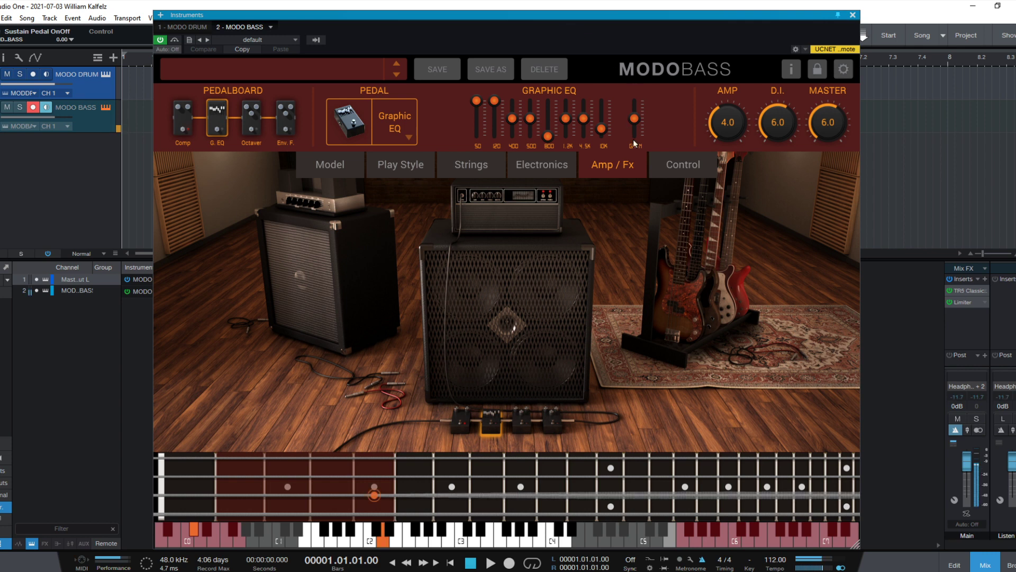
# Set the amp level to 7.7 and the master level to 7.3, and switch on the Graphic EQ pedal
pyautogui.moveTo(715, 128); pyautogui.dragTo(752, 56)
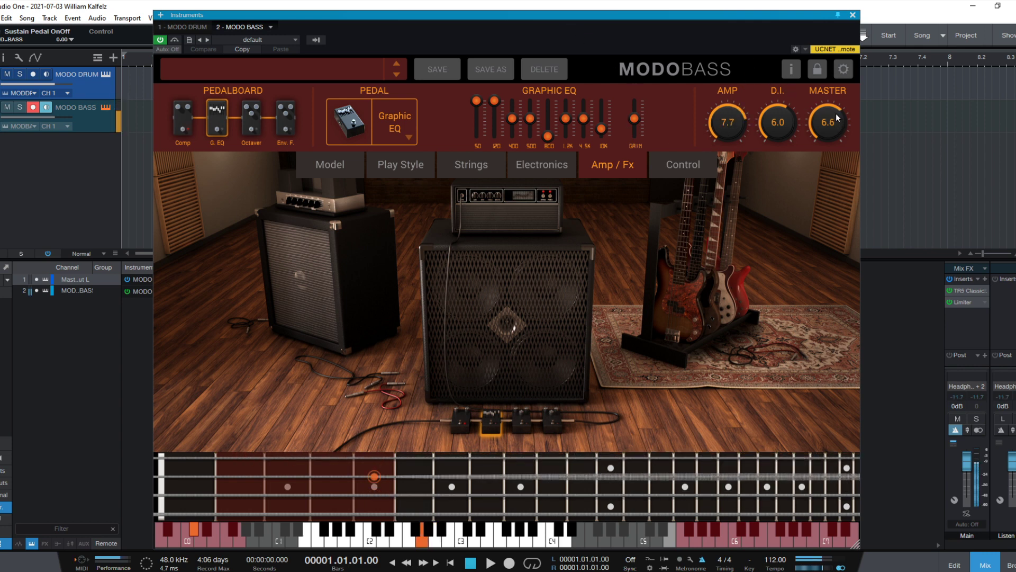
pyautogui.moveTo(828, 123); pyautogui.dragTo(839, 103)
pyautogui.click(370, 138)
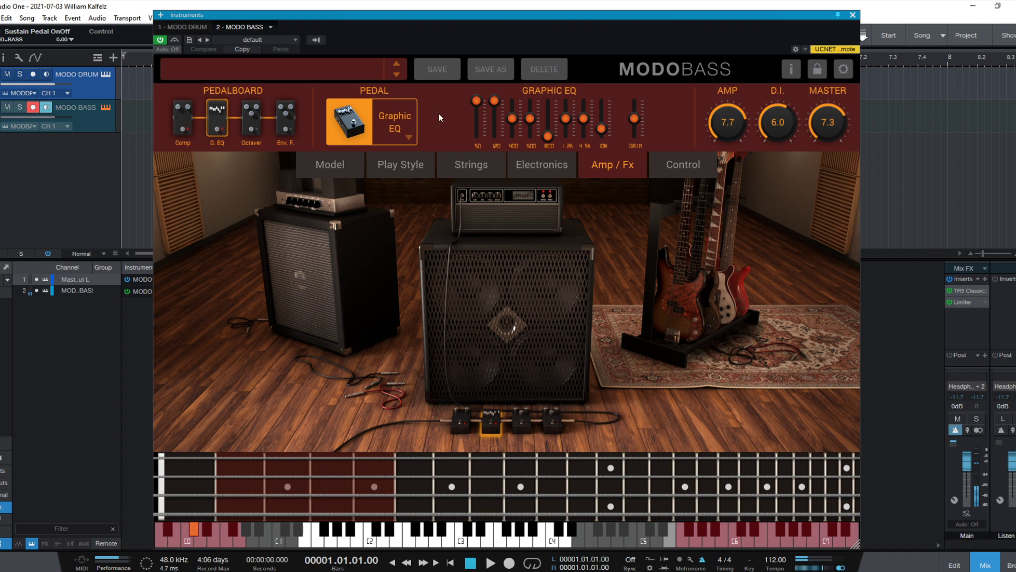
# Reset the adjusted Graphic EQ bands to neutral and boost only the 50 band moderately
pyautogui.doubleClick(603, 126)
pyautogui.doubleClick(549, 136)
pyautogui.doubleClick(493, 122)
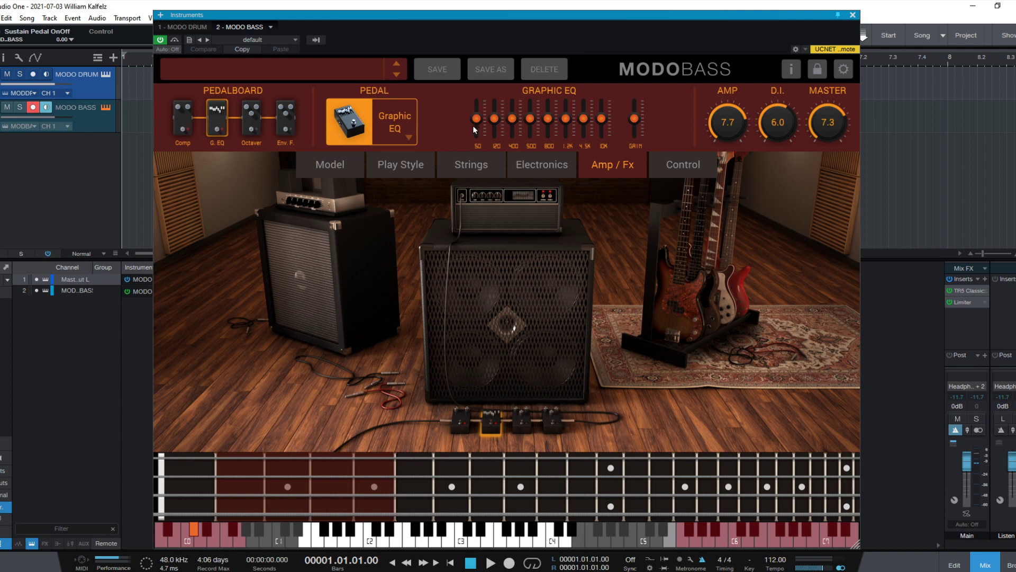
pyautogui.moveTo(476, 127); pyautogui.dragTo(476, 108)
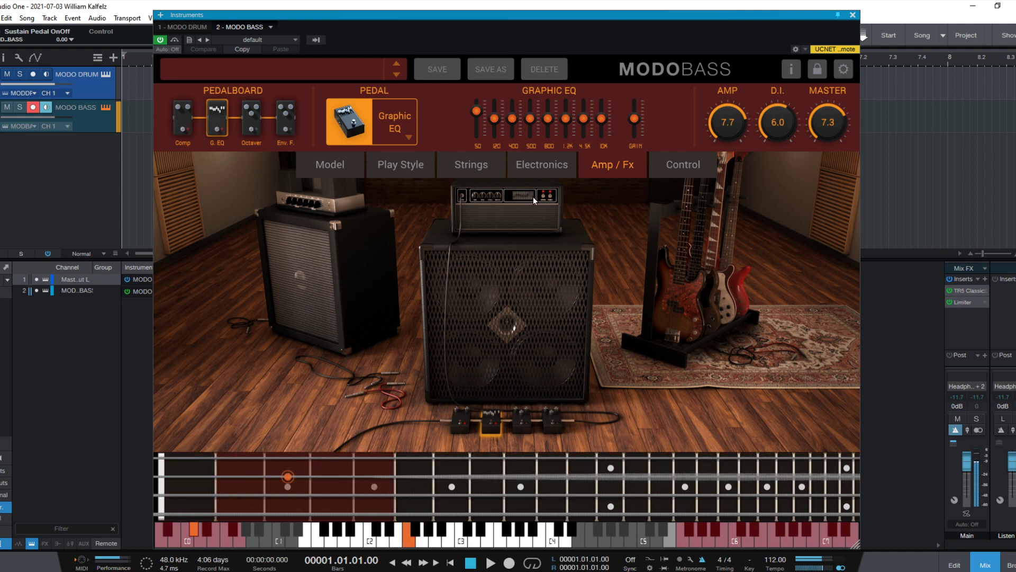
# Deactivate the Classic Clipper on the main output and slightly boost the Graphic EQ pedal's 50 and 120 bands
pyautogui.click(251, 119)
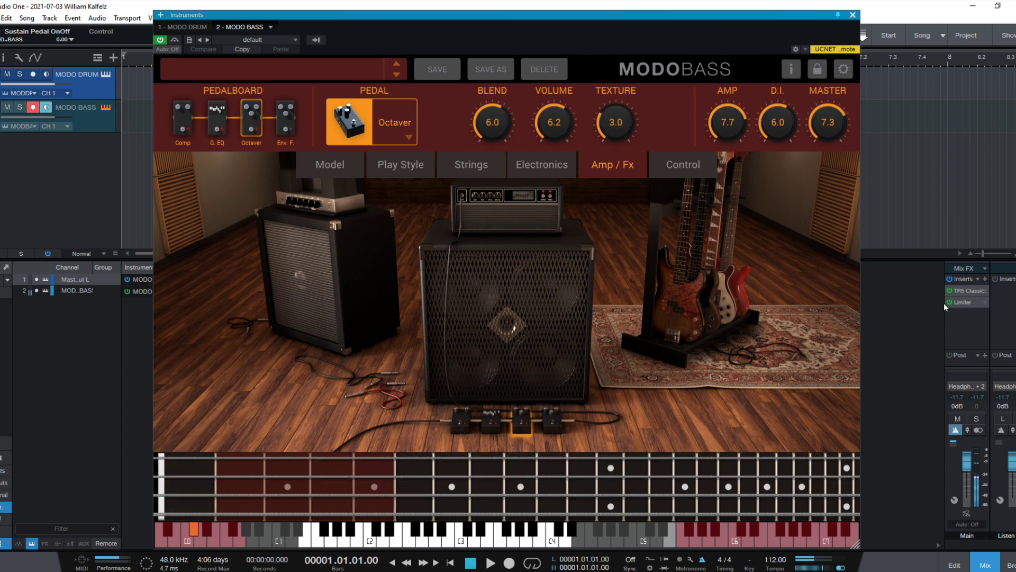
pyautogui.click(951, 290)
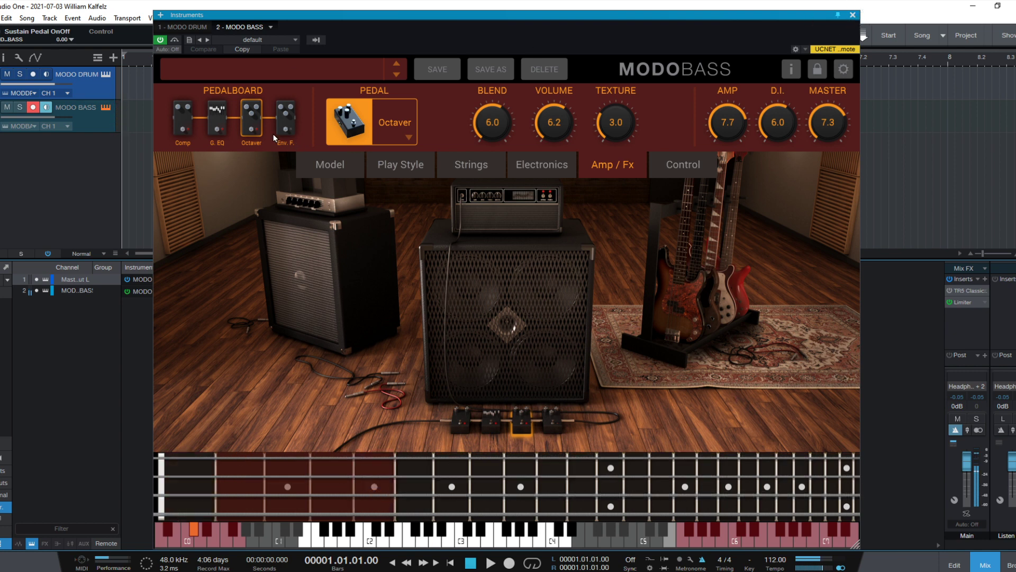
pyautogui.click(217, 119)
pyautogui.moveTo(472, 113); pyautogui.dragTo(494, 114)
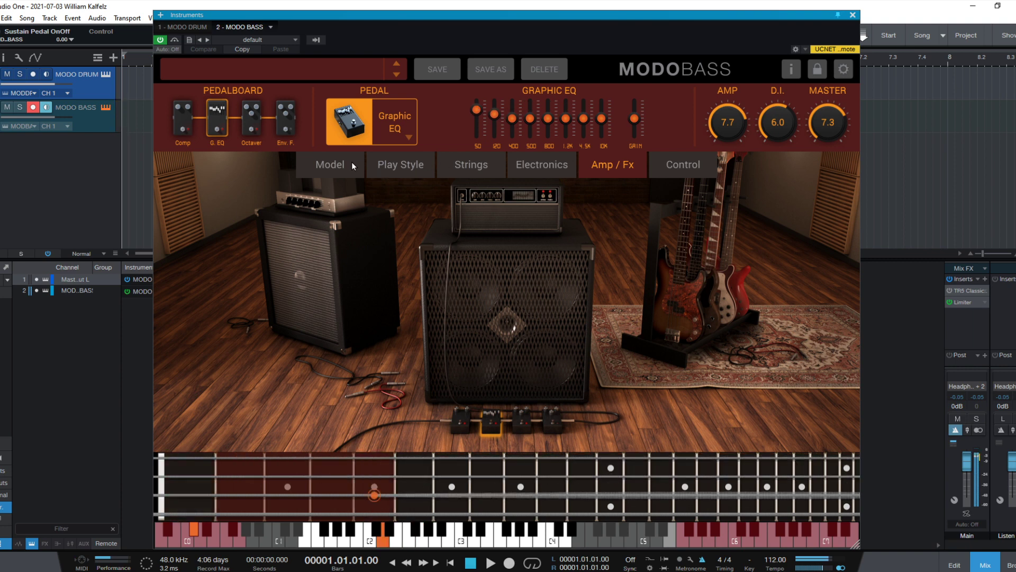
# Audition the Slap and Pick play styles on the '60s P-Bass and return to Finger
pyautogui.click(330, 164)
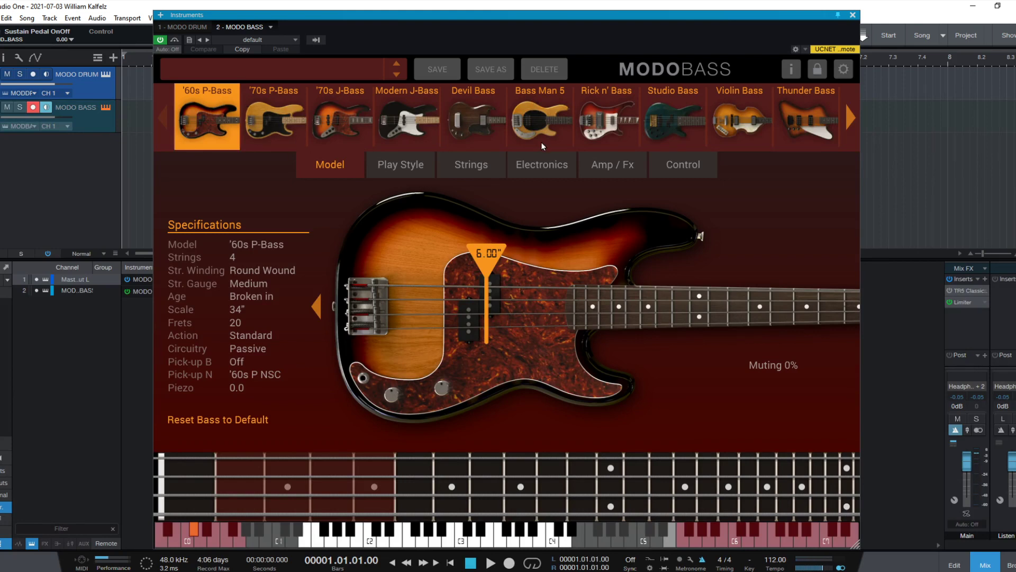
pyautogui.click(414, 166)
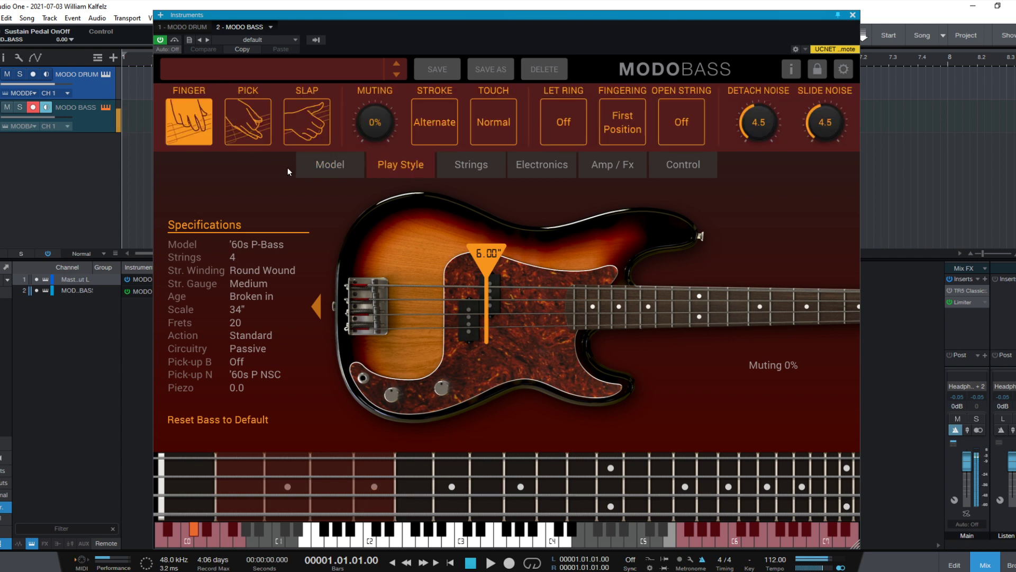
pyautogui.click(314, 119)
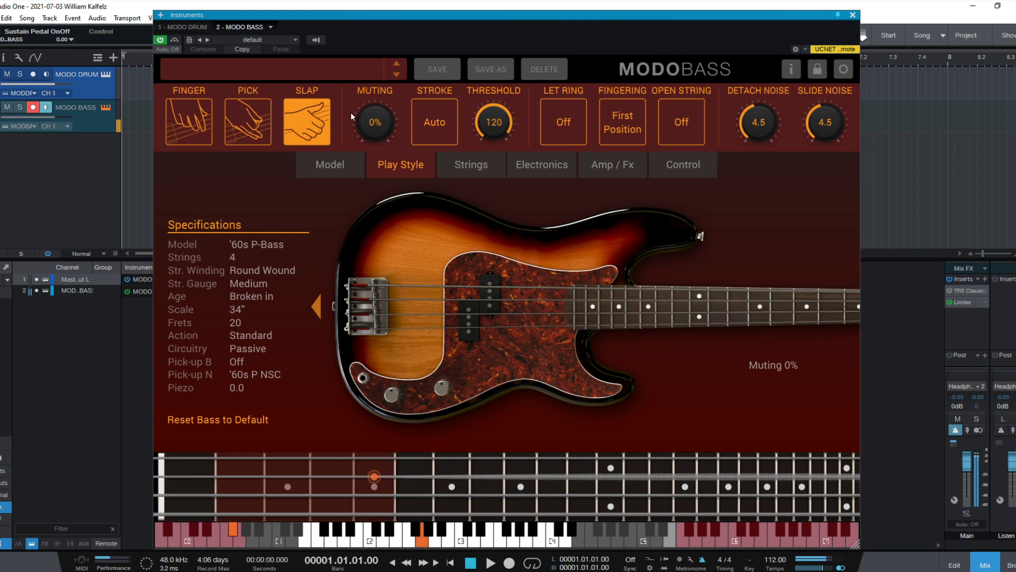
pyautogui.click(243, 115)
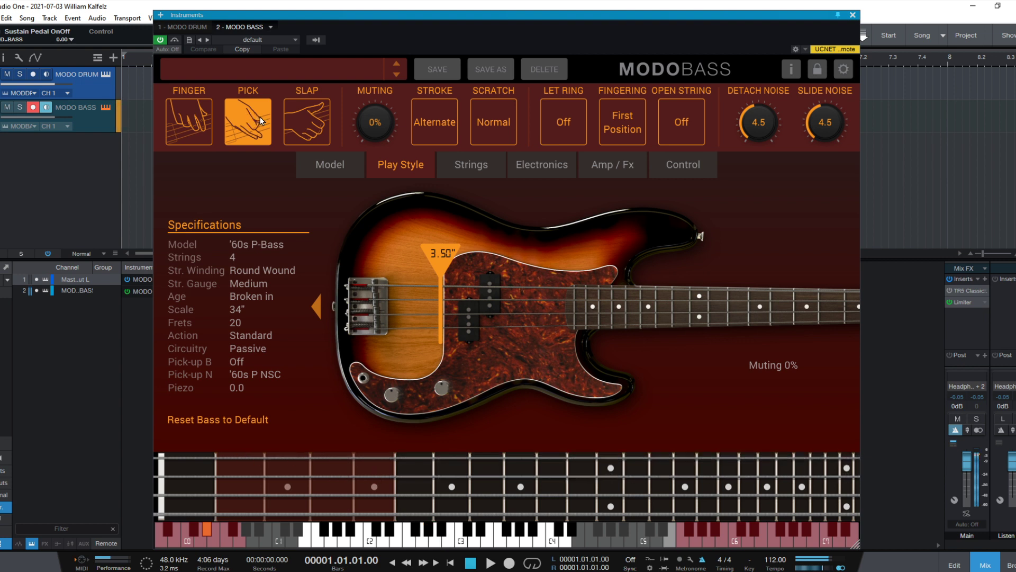
pyautogui.click(205, 128)
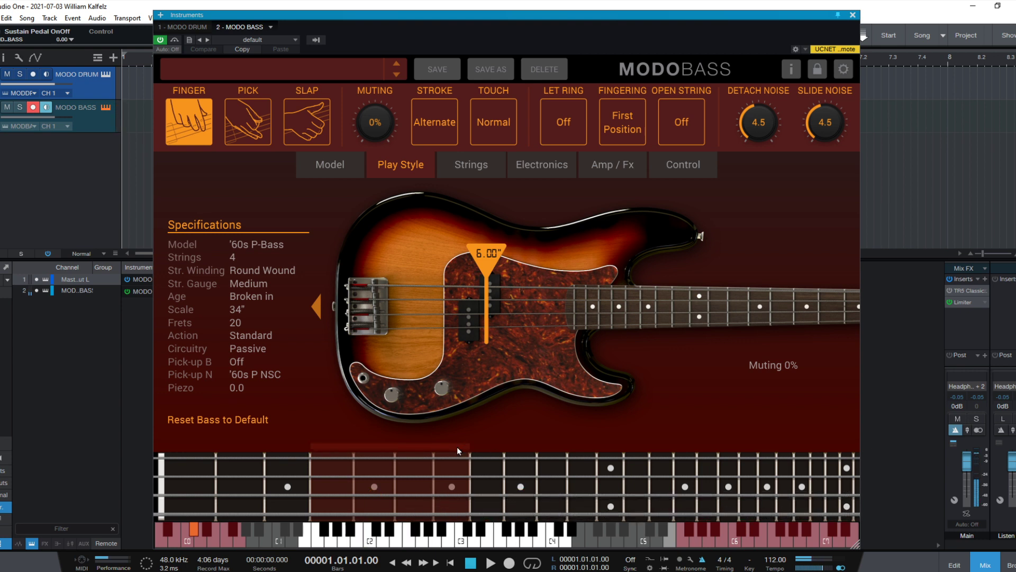
# Try the drop tuning on the strings, switch it back off, and set the string action to Low
pyautogui.click(469, 167)
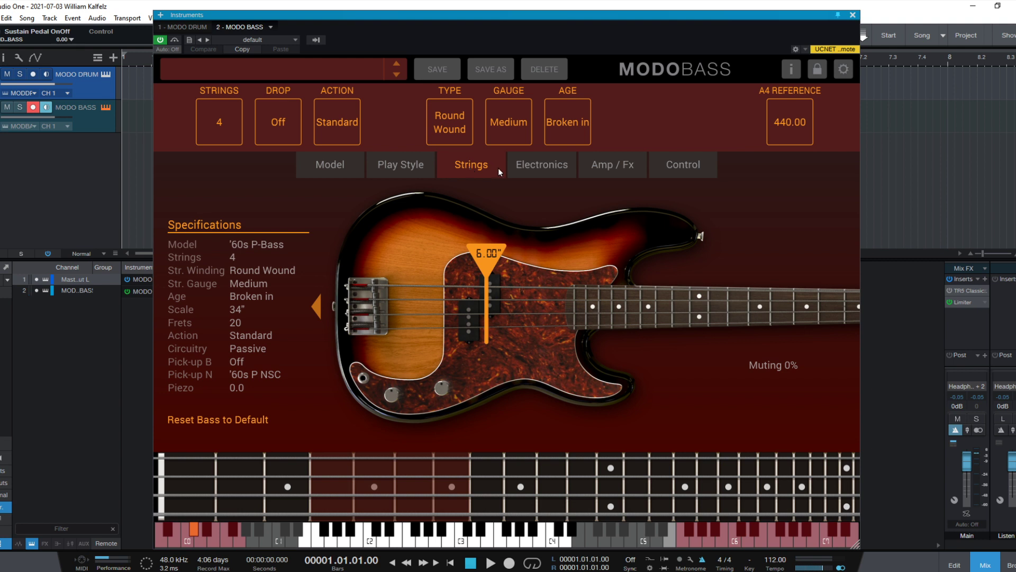
pyautogui.click(294, 120)
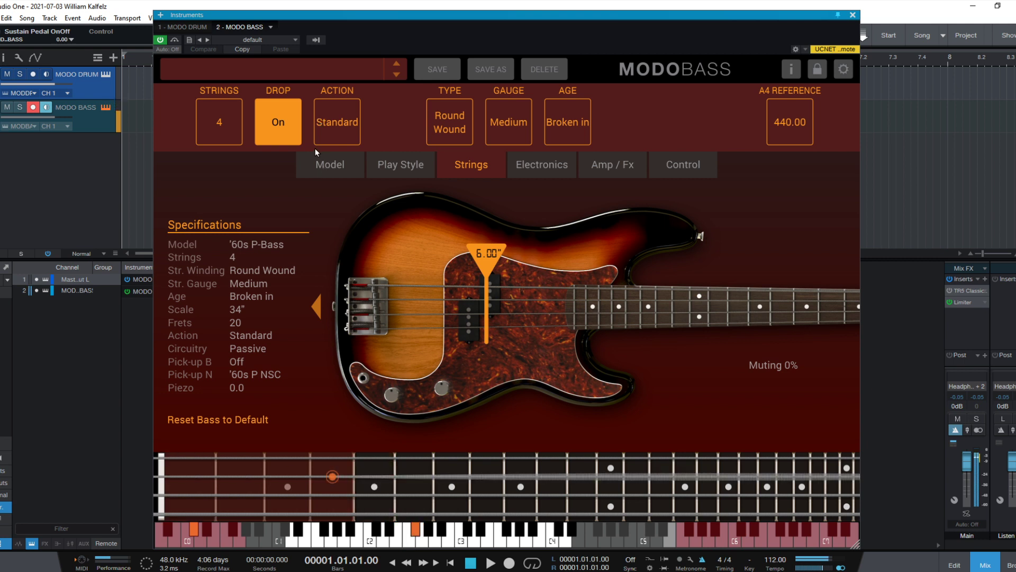
pyautogui.click(291, 129)
pyautogui.click(337, 127)
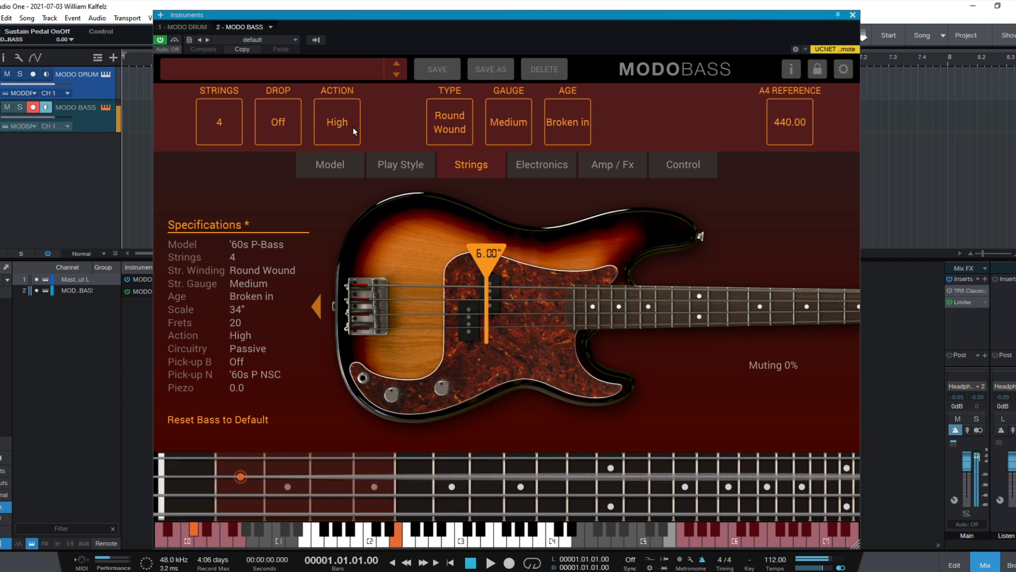
pyautogui.click(342, 122)
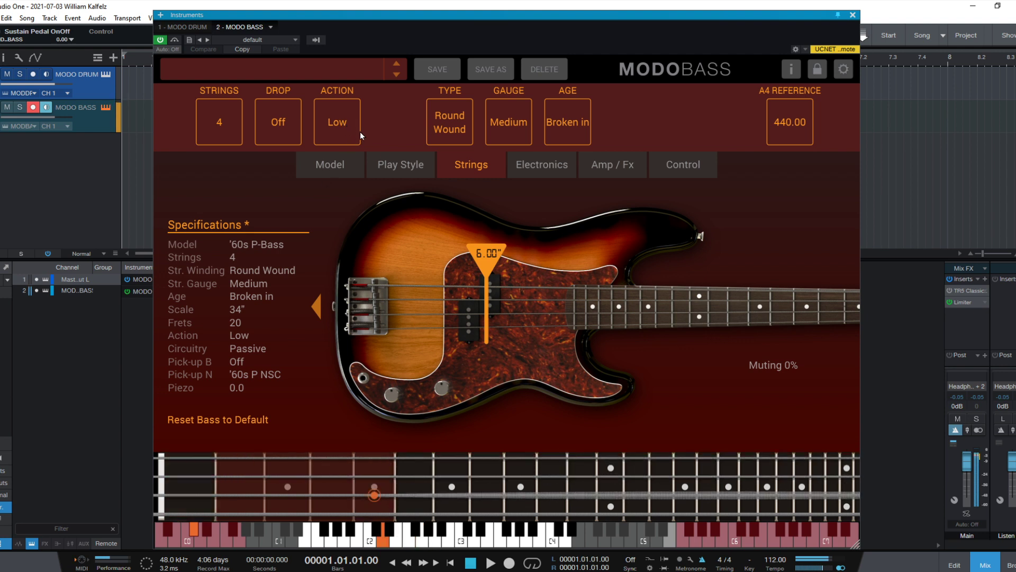
# Audition Flat Wound strings, return to Round Wound, and set the string gauge to Heavy
pyautogui.click(449, 115)
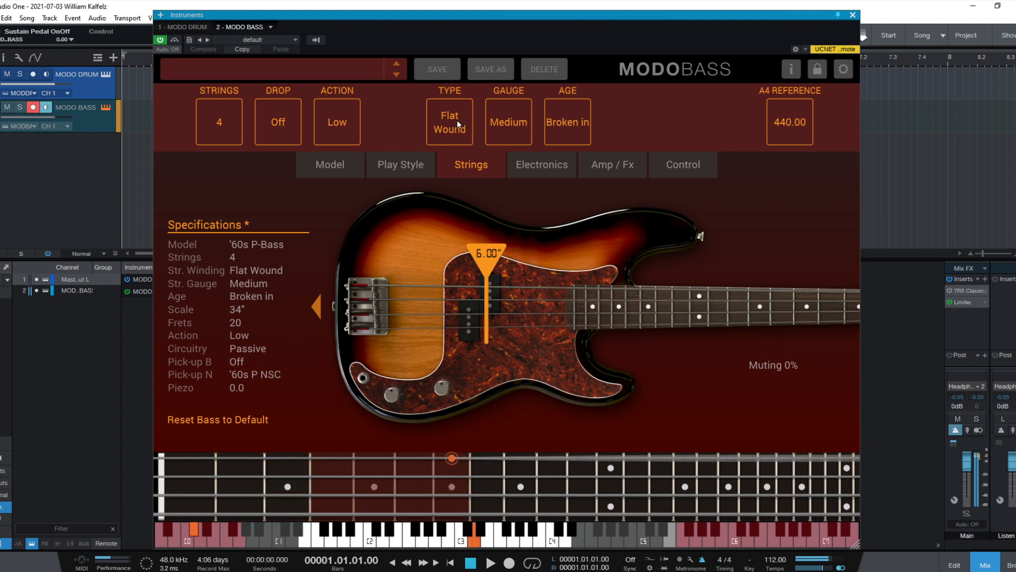
pyautogui.click(460, 122)
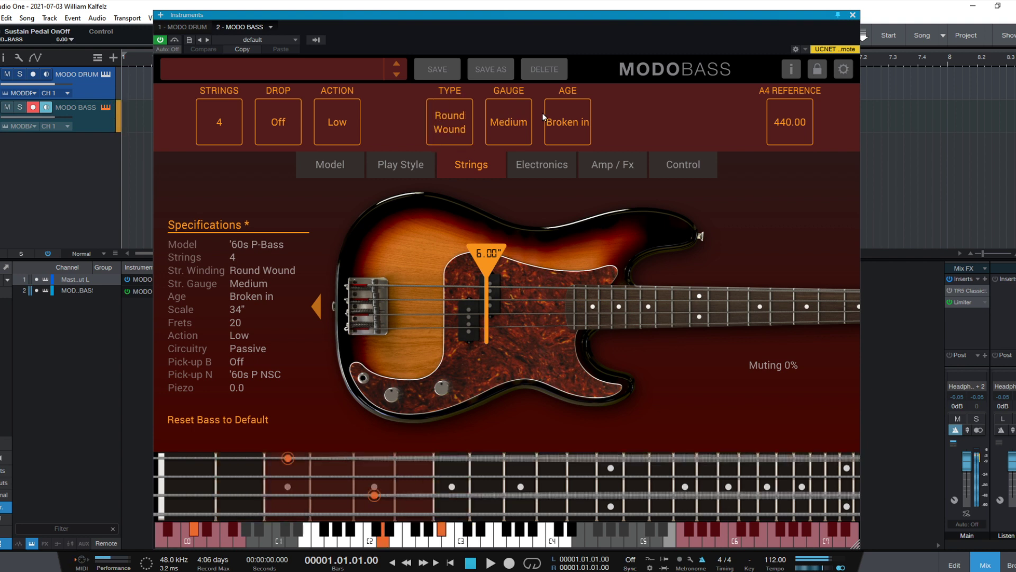
pyautogui.click(506, 128)
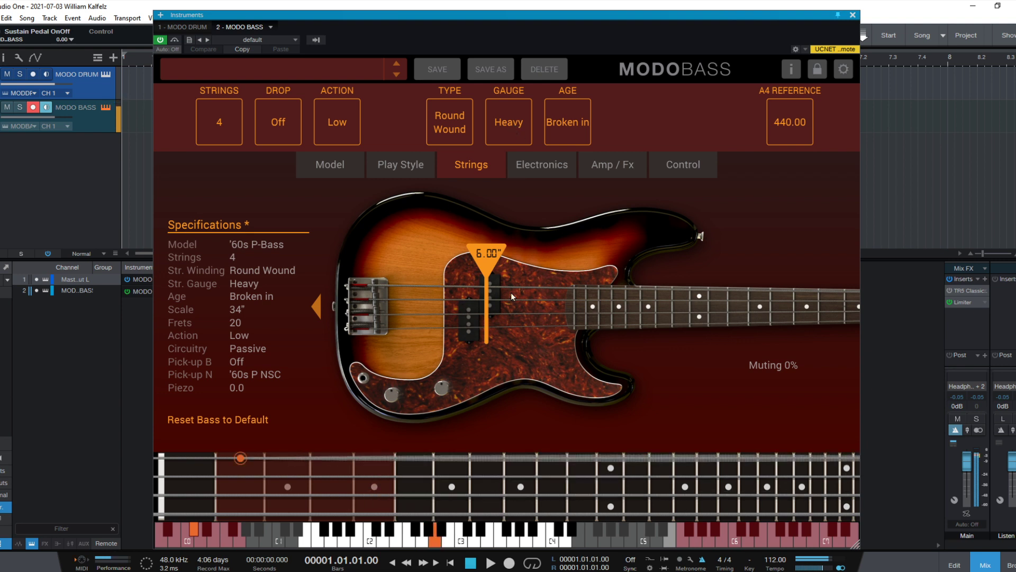
# Move the plucking position to 6.07" and open the bass's electronics settings
pyautogui.moveTo(490, 265)
pyautogui.mouseDown()
pyautogui.moveTo(400, 280)
pyautogui.moveTo(556, 248)
pyautogui.moveTo(474, 256)
pyautogui.moveTo(495, 255)
pyautogui.mouseUp()
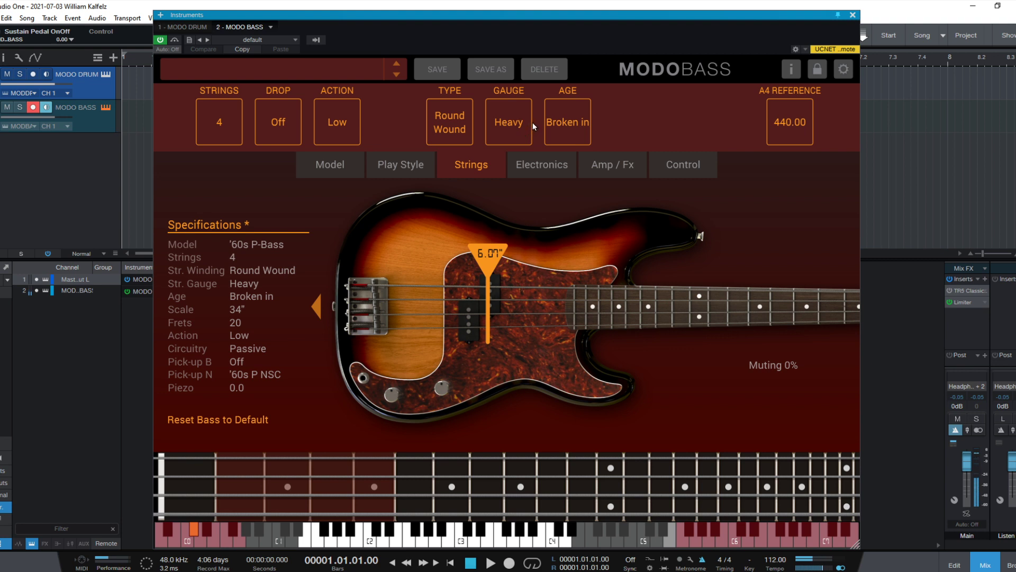
pyautogui.click(540, 162)
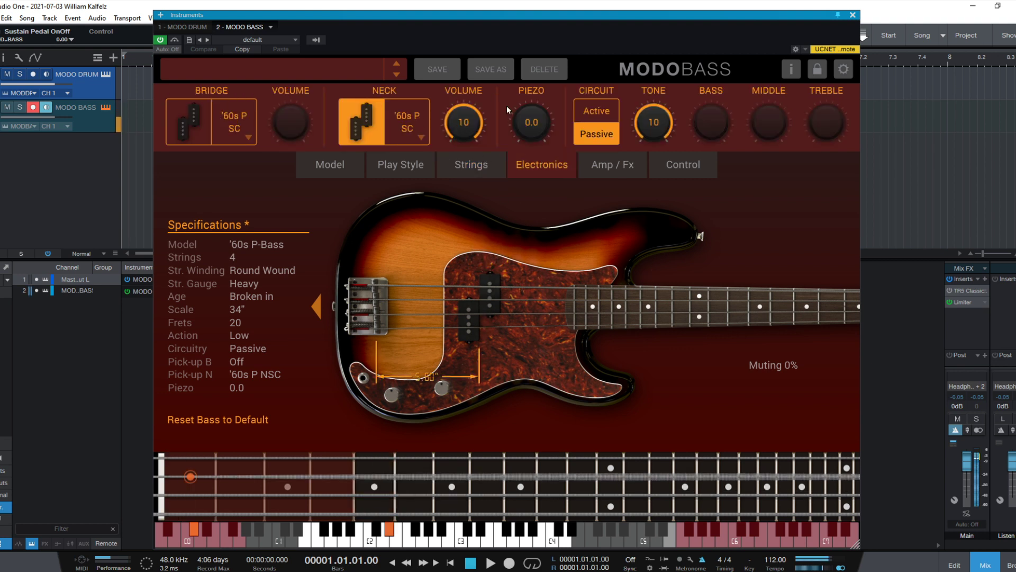
# Set the bass's piezo level to 10 and compare the Passive and Active circuits, settling on Active with its bass control raised
pyautogui.moveTo(533, 125); pyautogui.dragTo(576, 7)
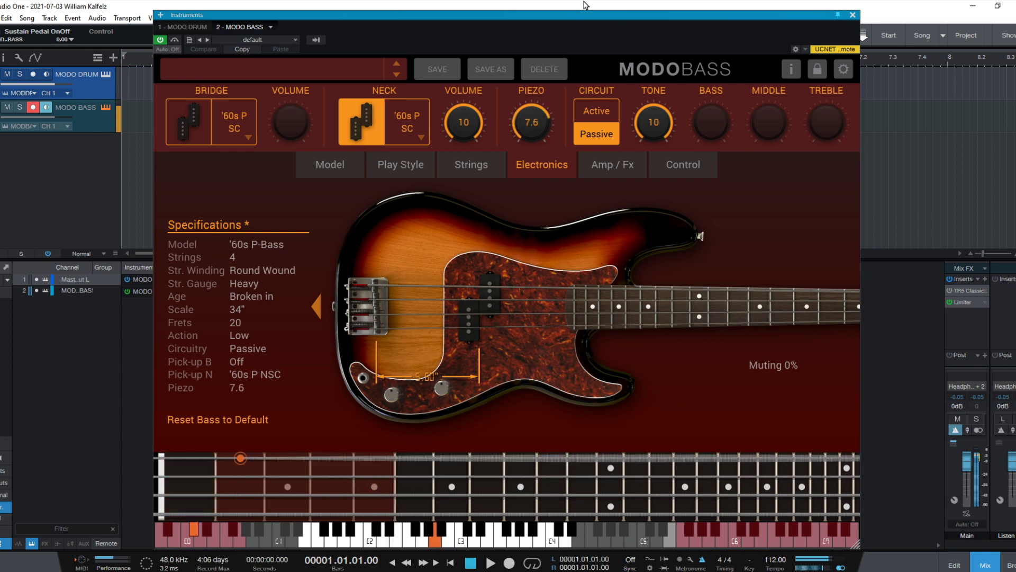
pyautogui.moveTo(513, 136); pyautogui.dragTo(531, 85)
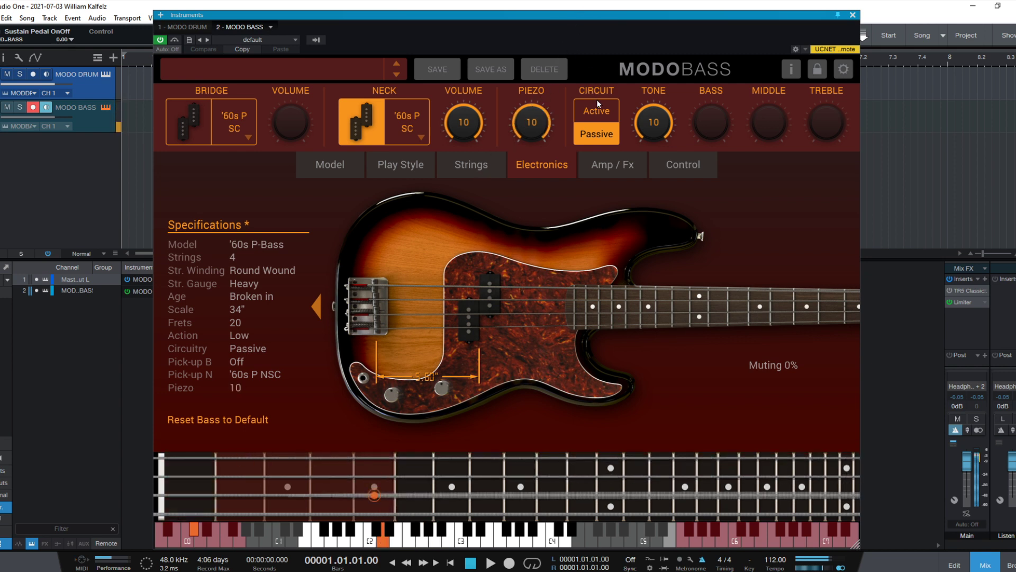
pyautogui.click(604, 113)
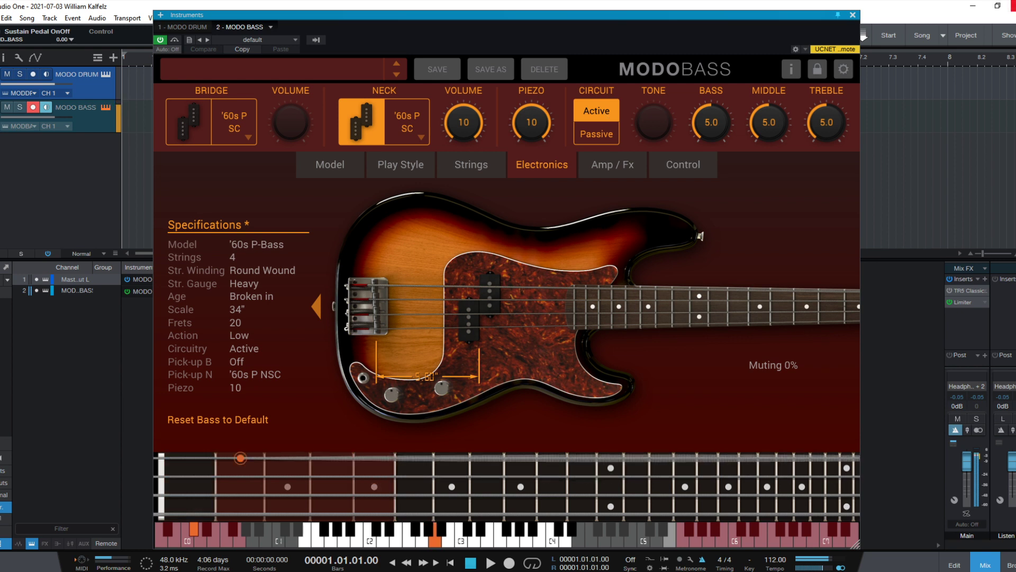
pyautogui.click(600, 133)
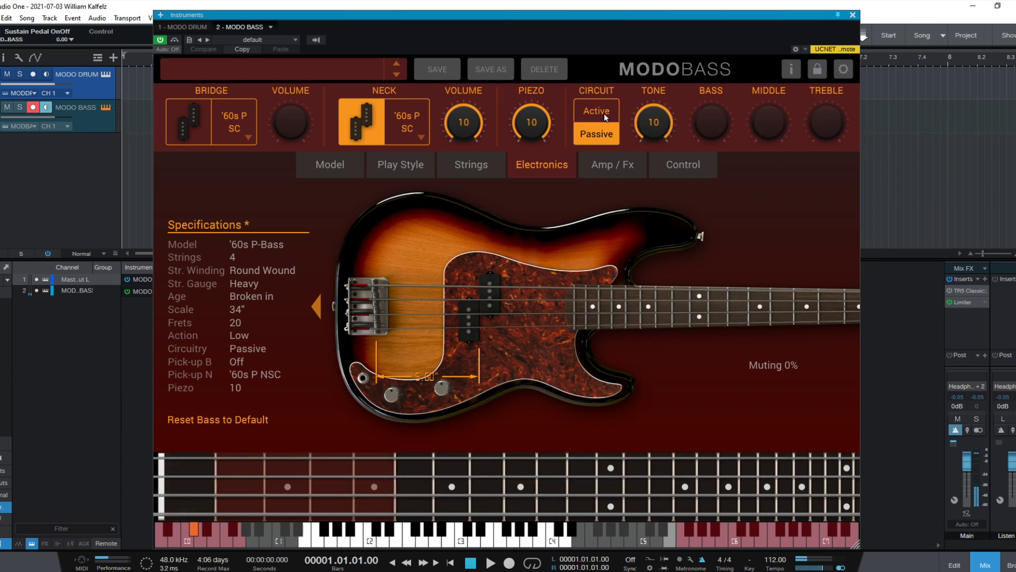
pyautogui.click(605, 113)
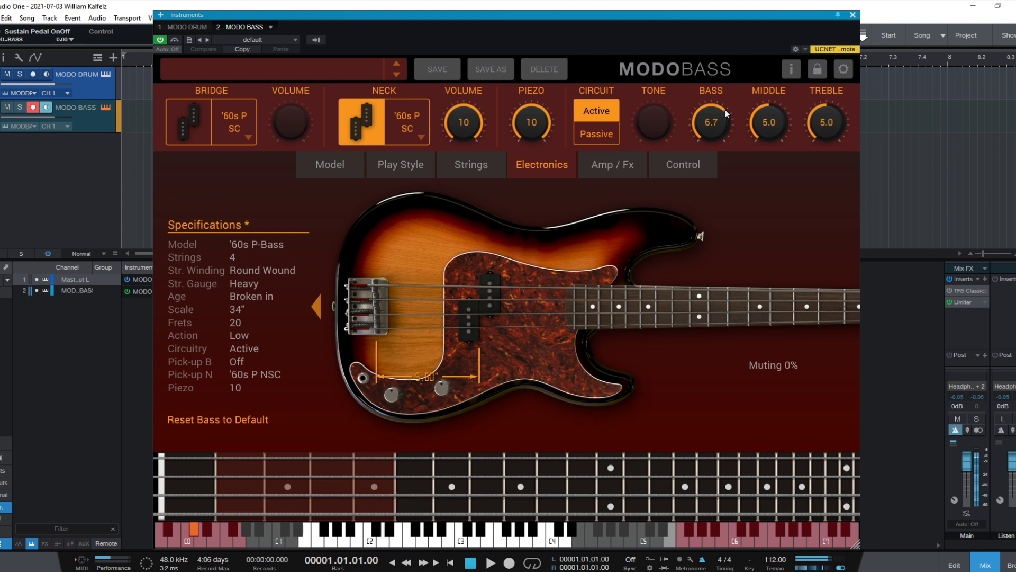
pyautogui.moveTo(725, 110); pyautogui.dragTo(742, 65)
# Replace the Envelope Filter pedal with a Delay at time 100 and wet 2.0, view the Comp pedal, and close the instrument
pyautogui.click(616, 164)
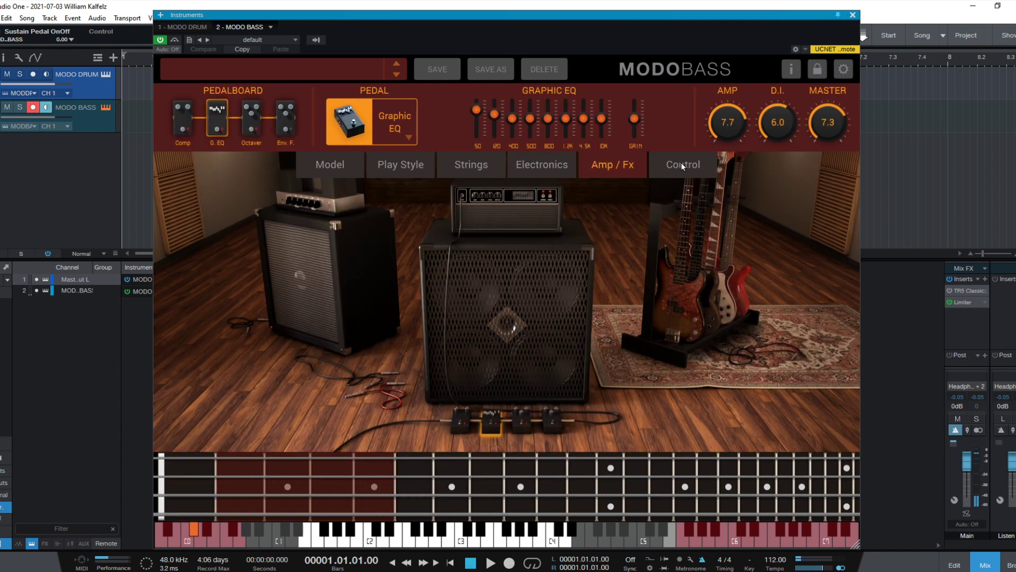
pyautogui.click(285, 120)
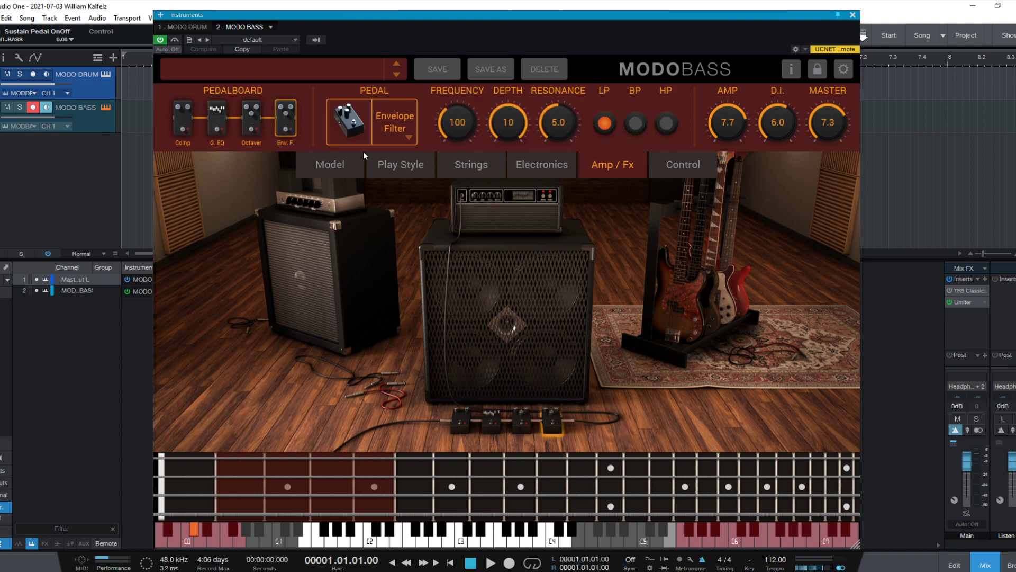
pyautogui.click(408, 119)
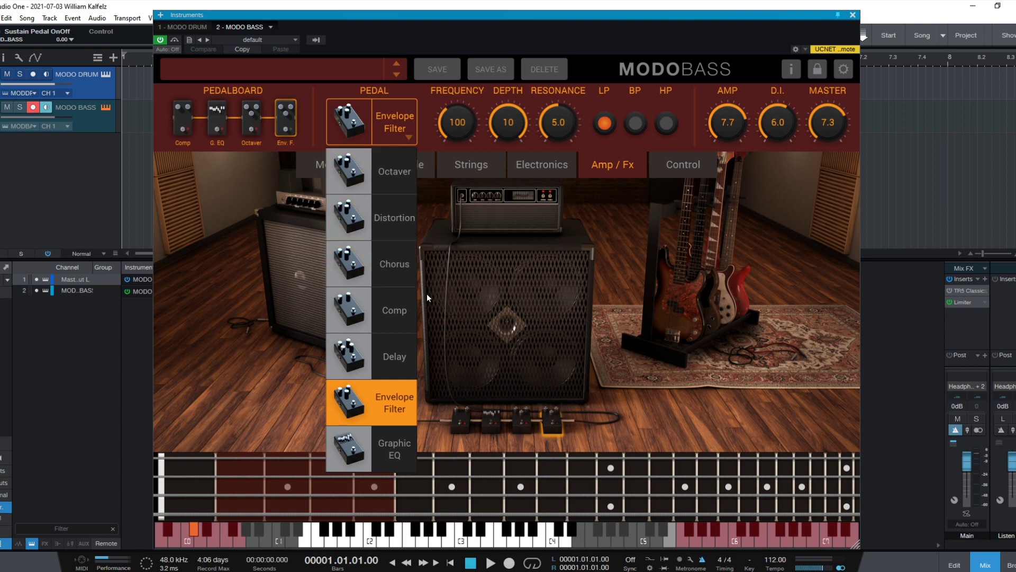
pyautogui.click(373, 360)
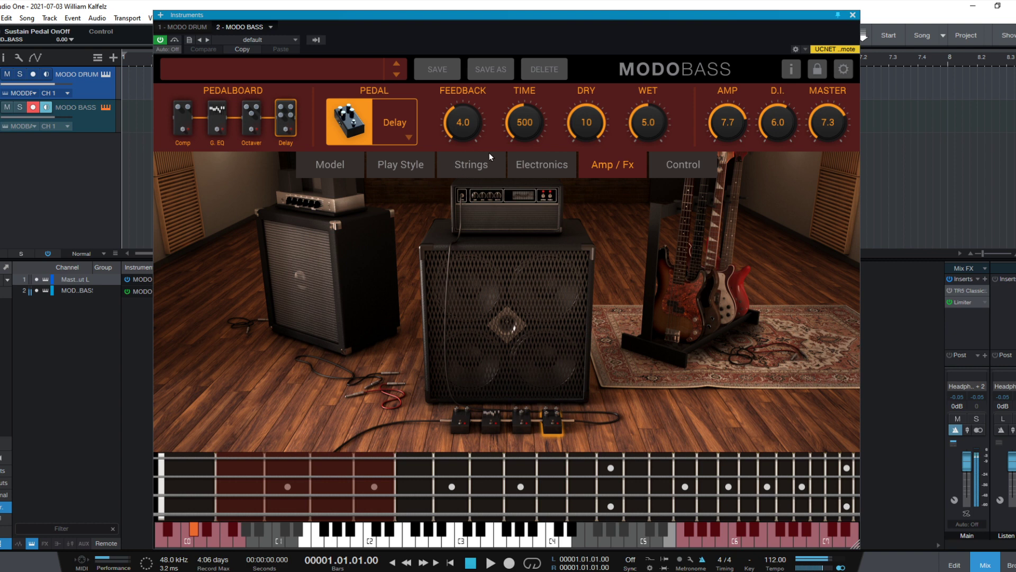
pyautogui.moveTo(529, 123); pyautogui.dragTo(546, 192)
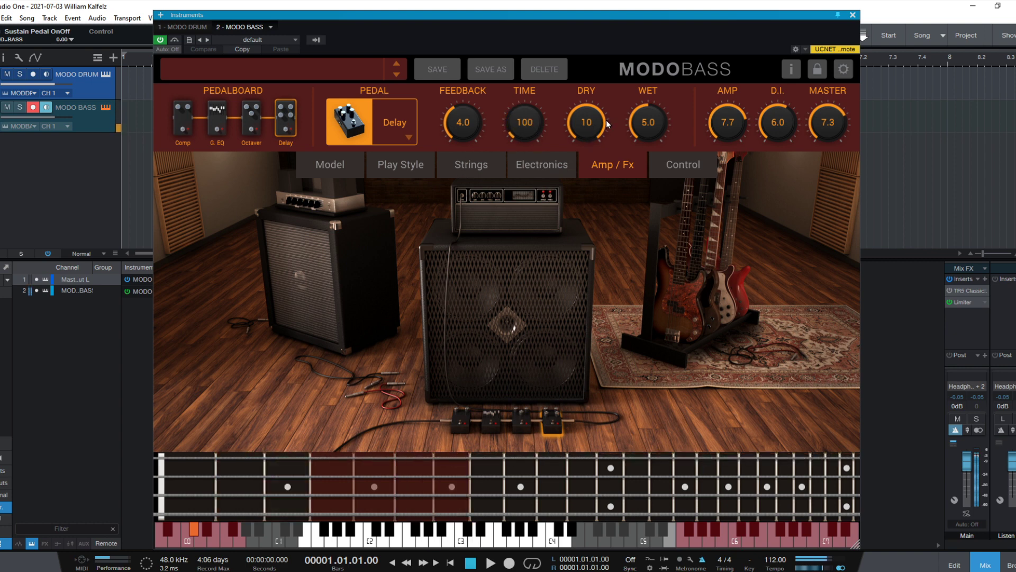
pyautogui.moveTo(648, 122); pyautogui.dragTo(653, 164)
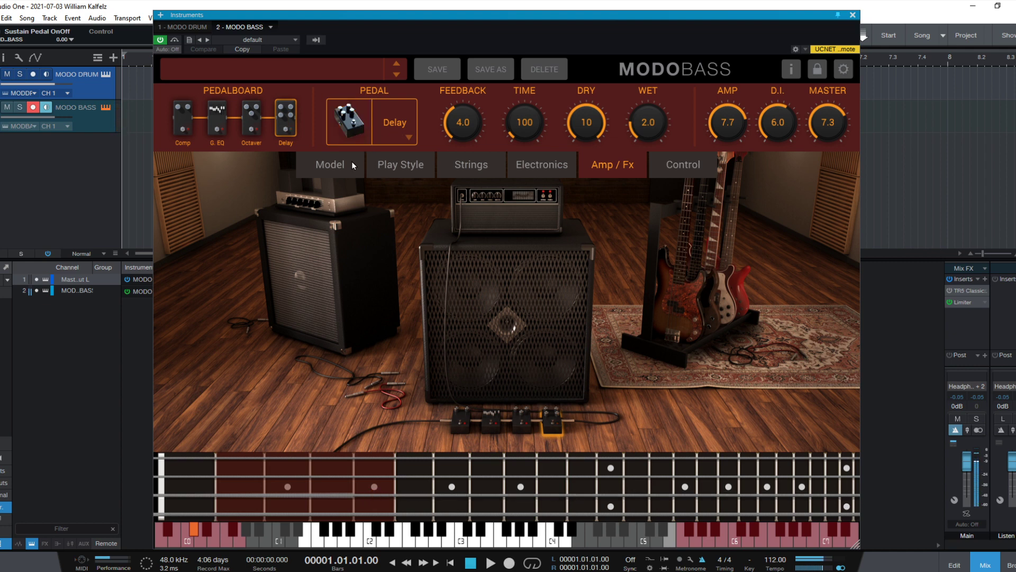
pyautogui.click(181, 114)
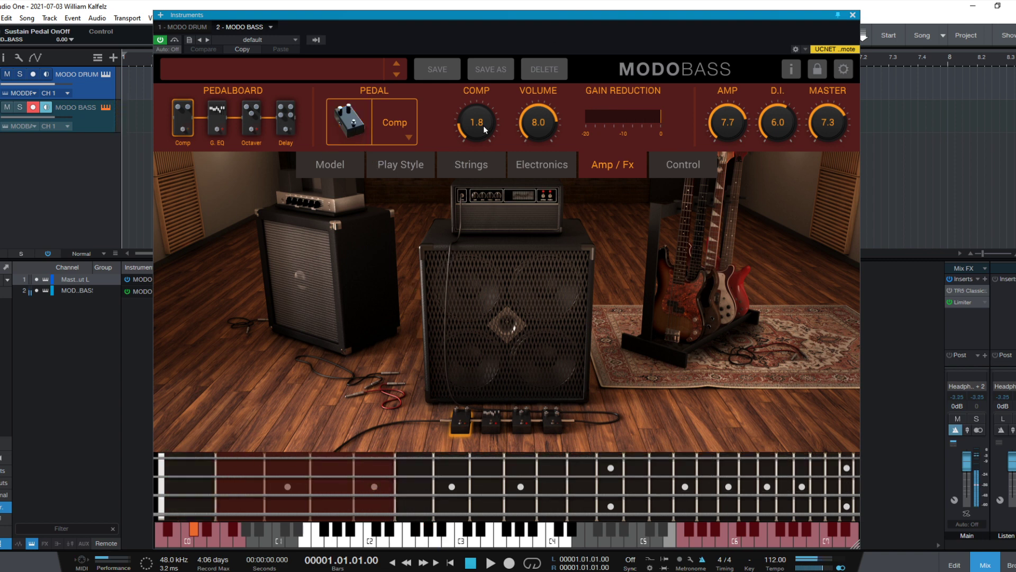
pyautogui.click(852, 15)
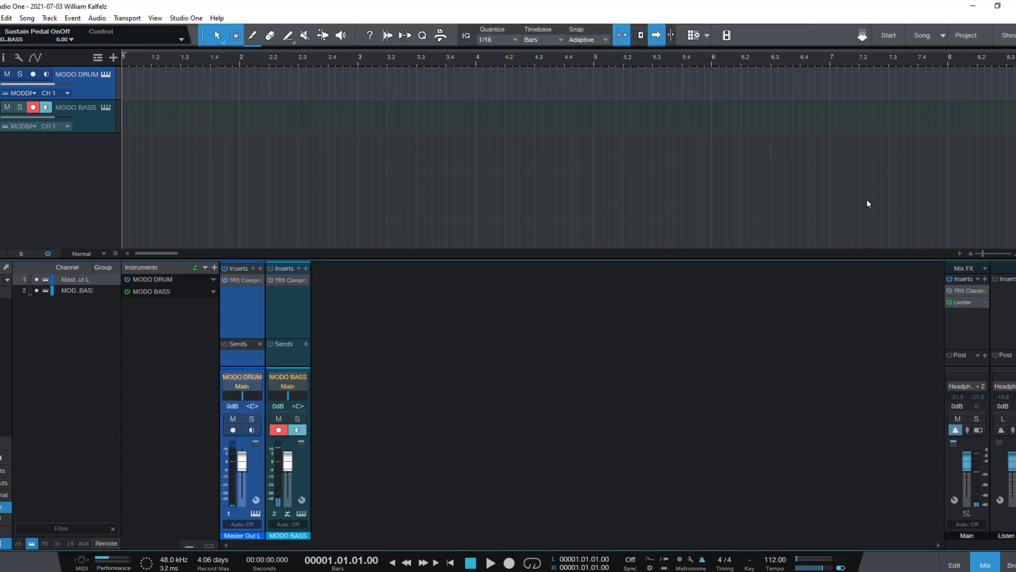
# Enable the Classic Clipper on the Main channel and set its gain to -7.4 dB and slope to -12.0
pyautogui.click(948, 293)
pyautogui.click(971, 293)
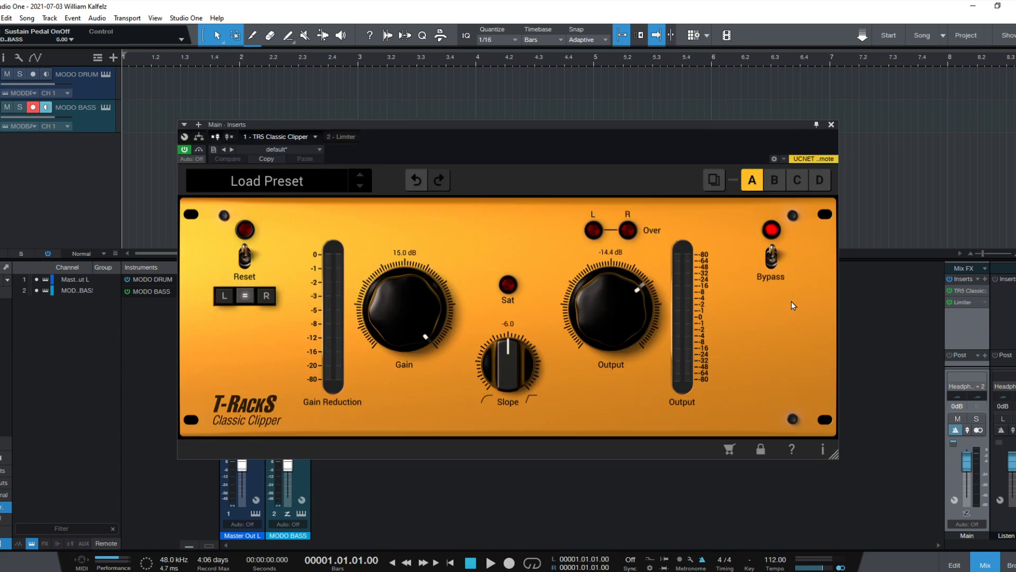
pyautogui.moveTo(423, 342); pyautogui.dragTo(413, 485)
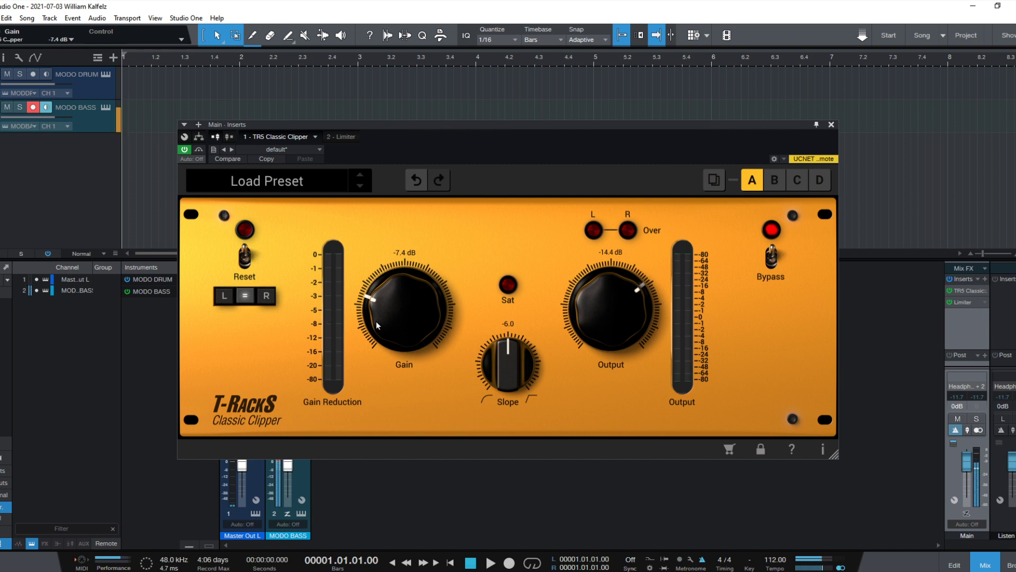
pyautogui.moveTo(520, 366); pyautogui.dragTo(424, 238)
# Set the clipper's gain to 0.0 dB, compare it off and on, leave it off and close it
pyautogui.click(184, 150)
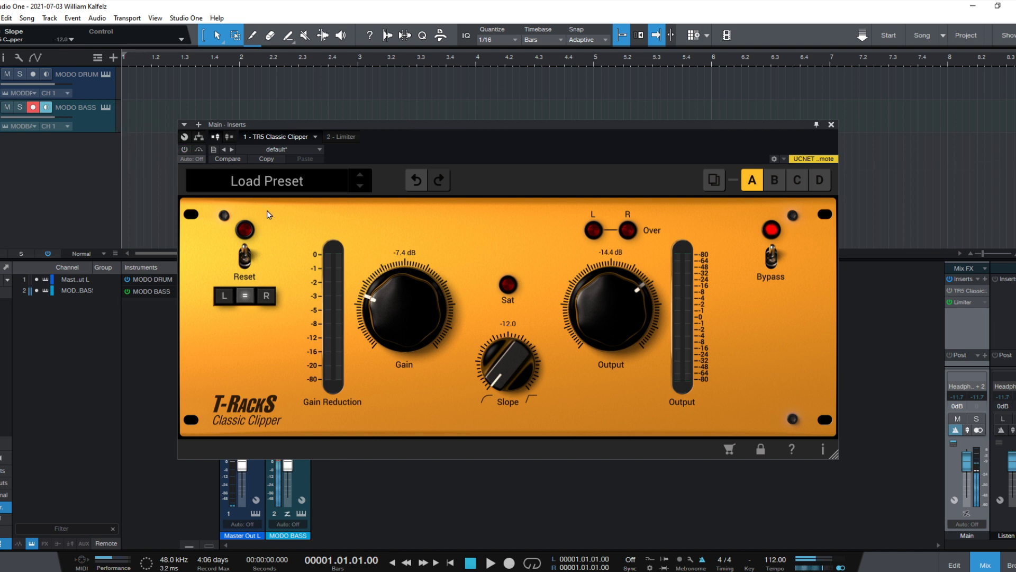
pyautogui.moveTo(396, 331); pyautogui.dragTo(426, 277)
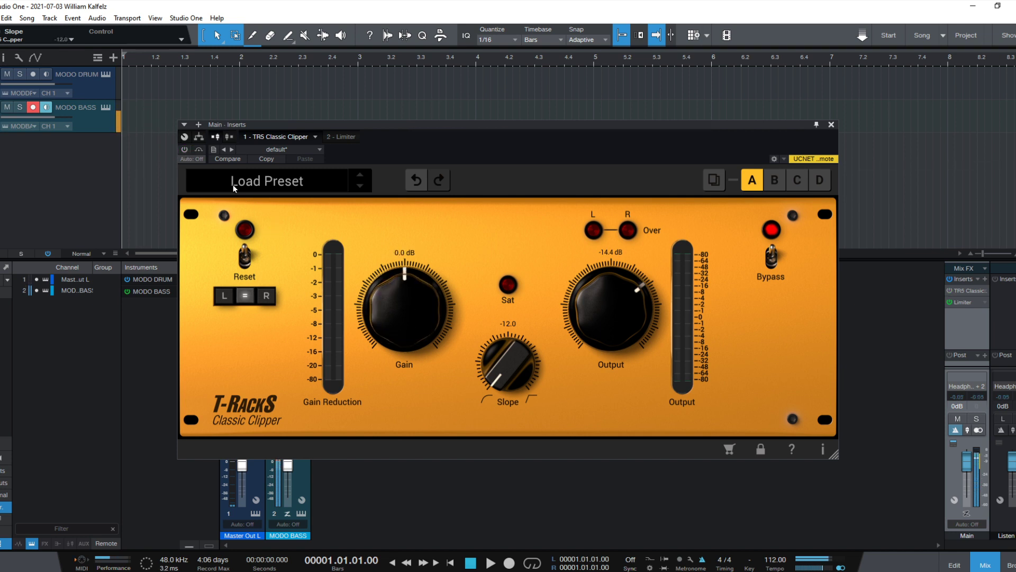
pyautogui.click(185, 150)
pyautogui.moveTo(465, 401); pyautogui.dragTo(552, 421)
pyautogui.click(950, 291)
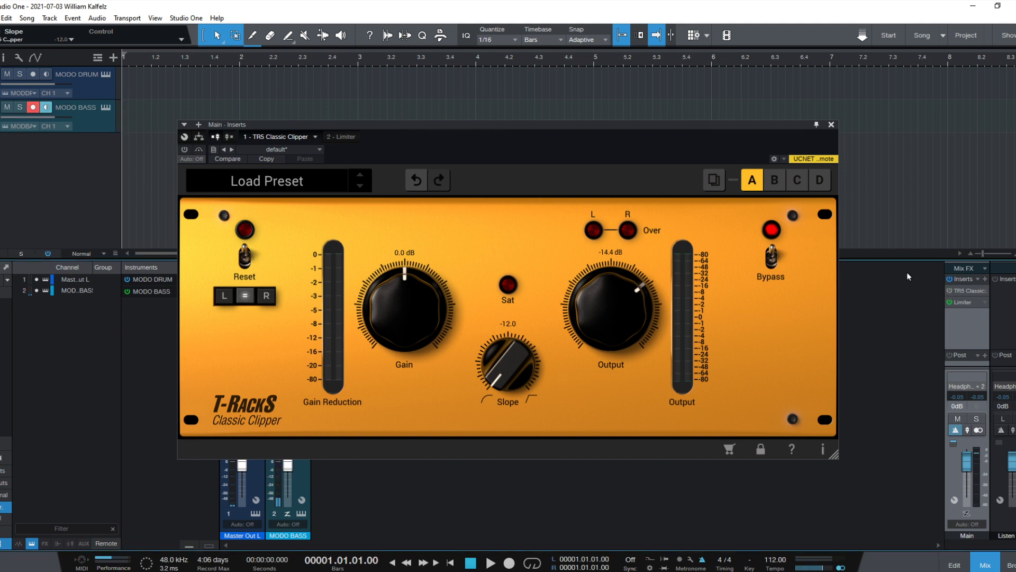
pyautogui.click(830, 126)
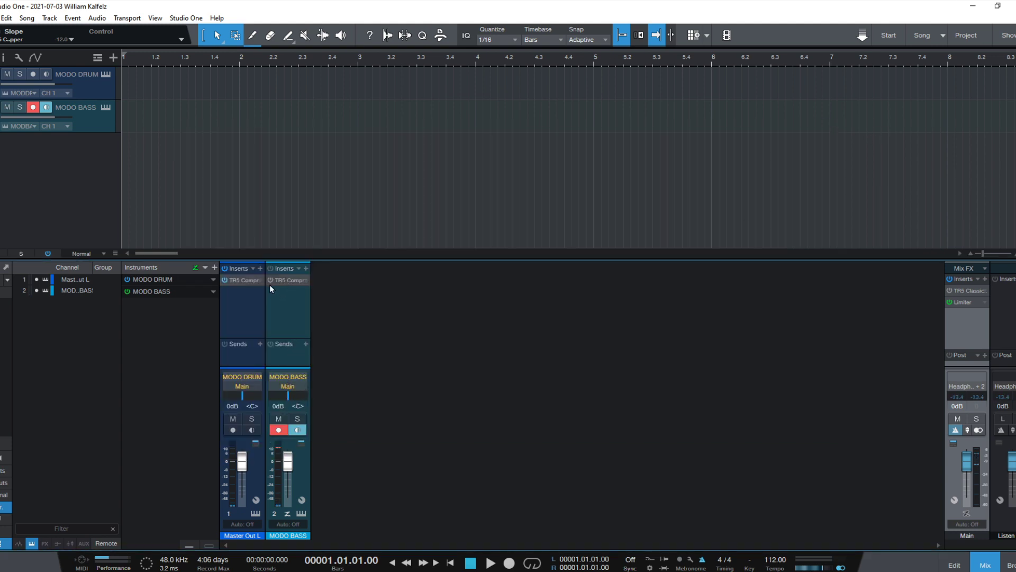
# Open the Comprexxor on the MODO BASS channel, load the WolstenBass preset and compare the sound with it bypassed
pyautogui.click(292, 280)
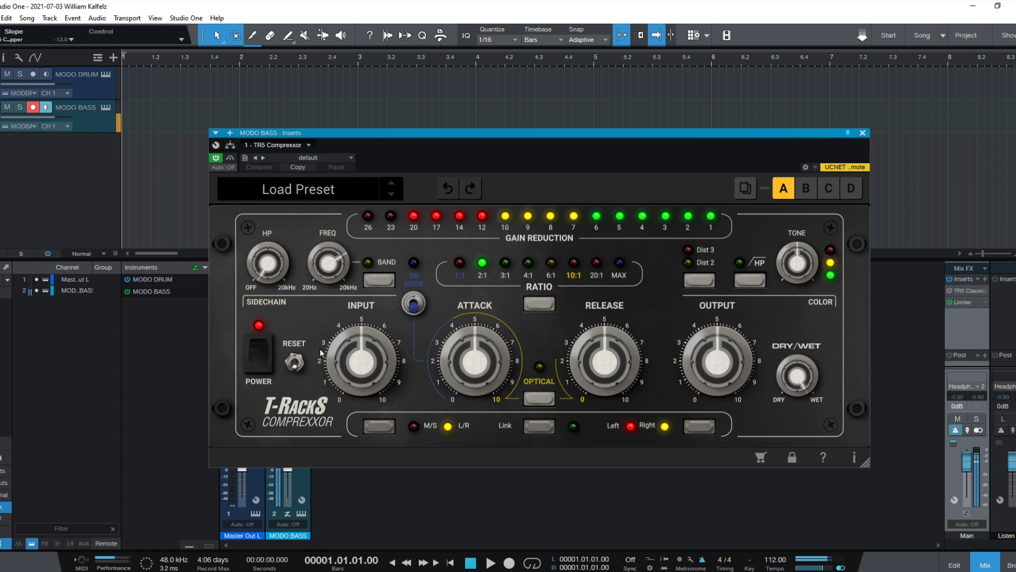
pyautogui.click(390, 183)
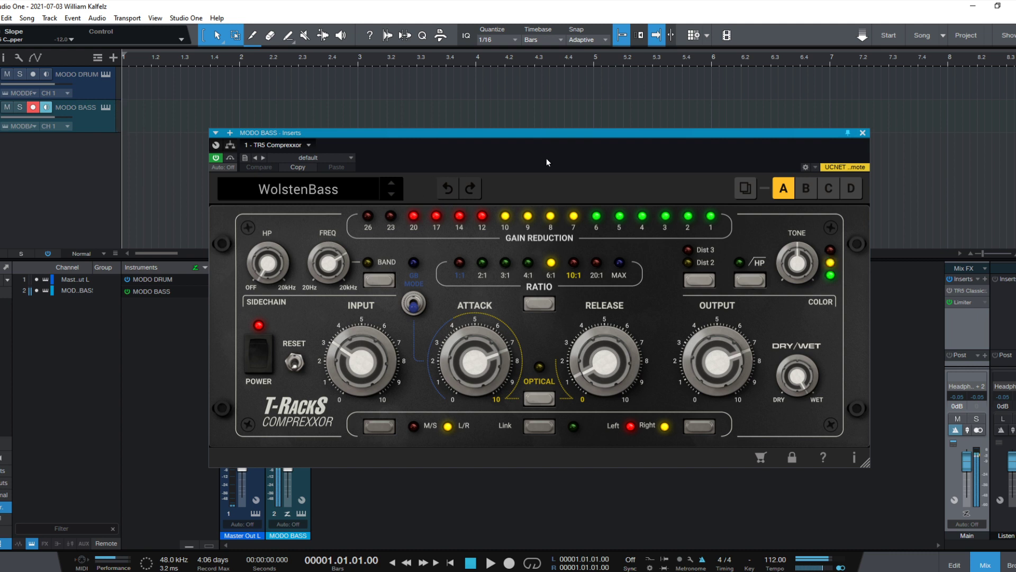
pyautogui.click(216, 158)
pyautogui.click(217, 157)
# Set the Comprexxor to Dist 2 and Optical mode with a 10:1 ratio, attack 10.0 and tone 0.8, and close it
pyautogui.click(703, 283)
pyautogui.moveTo(809, 262); pyautogui.dragTo(831, 238)
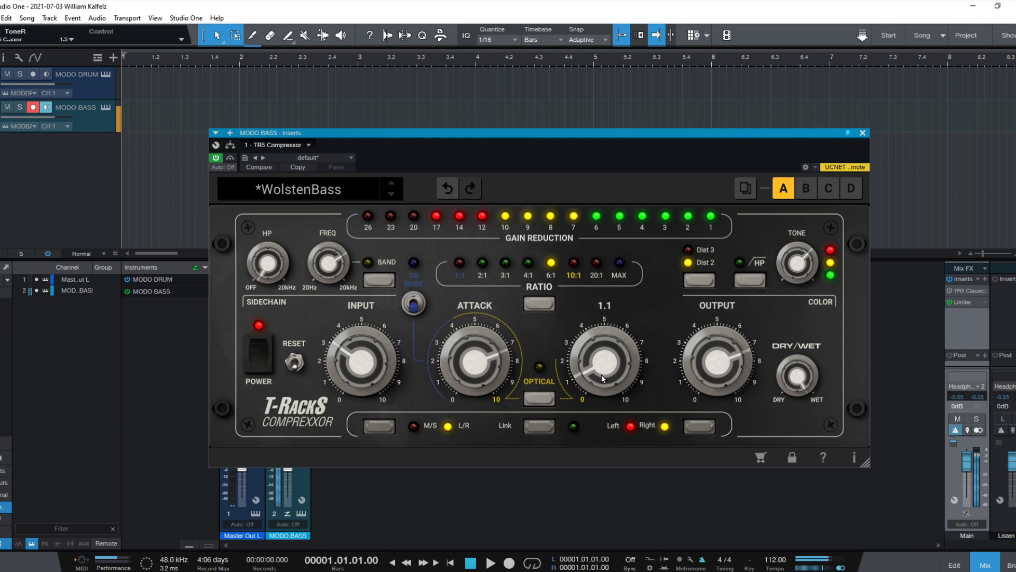
pyautogui.click(545, 404)
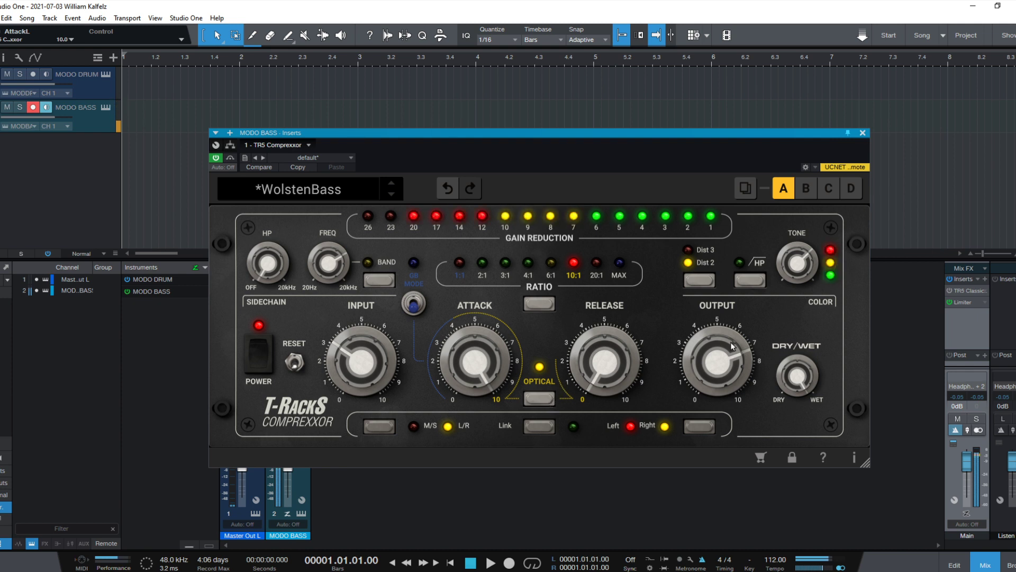
pyautogui.moveTo(799, 267)
pyautogui.moveTo(800, 268); pyautogui.dragTo(805, 274)
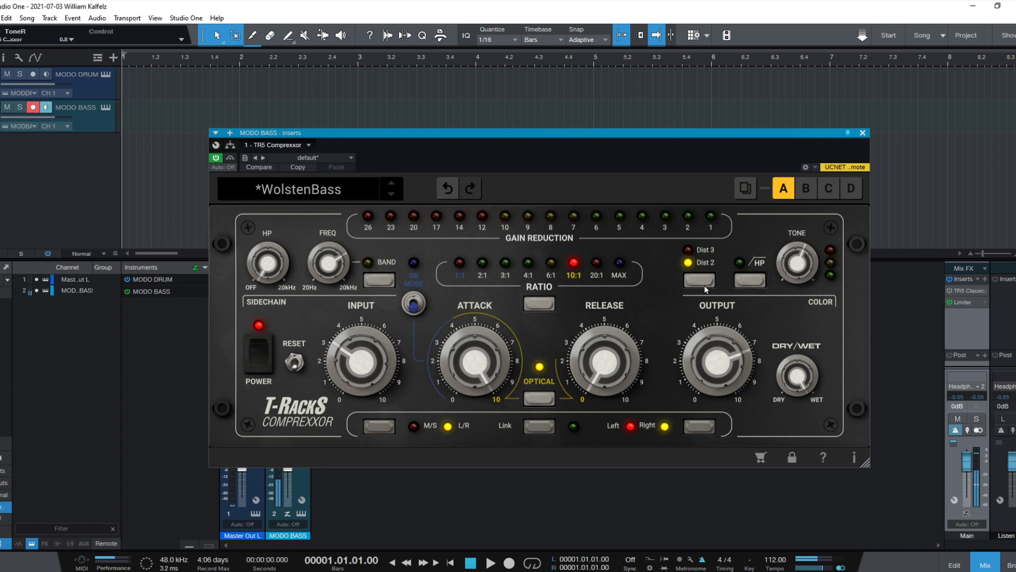
pyautogui.click(863, 133)
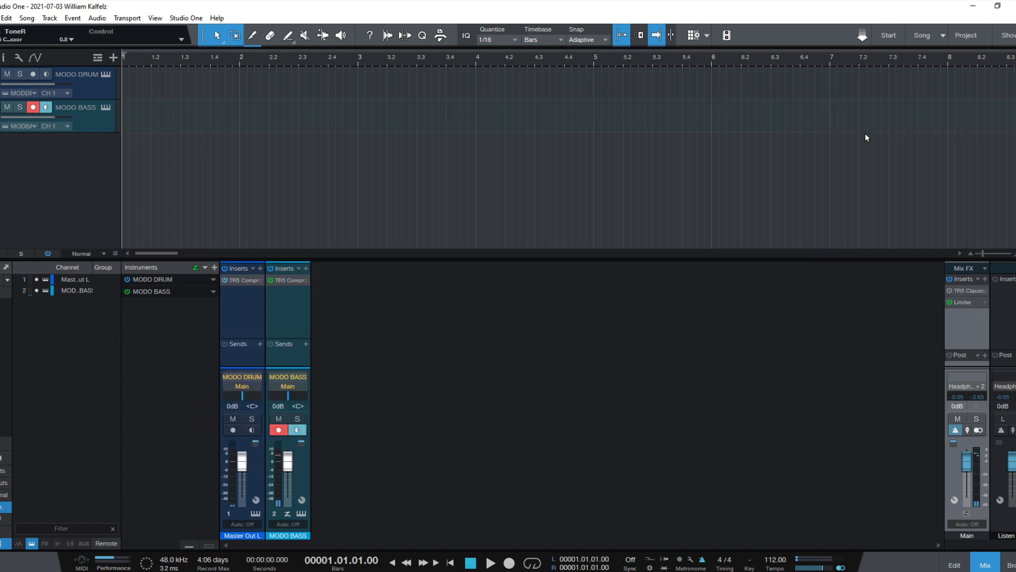
# Open MODO DRUM and briefly audition the Blind Chorus-2 91 groove in its mixer view
pyautogui.click(112, 75)
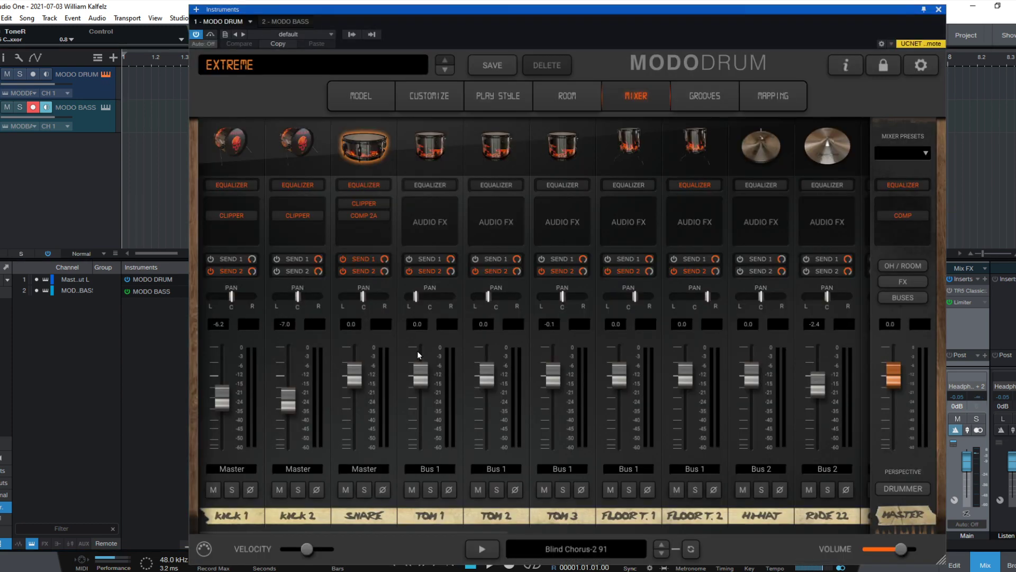
pyautogui.click(481, 549)
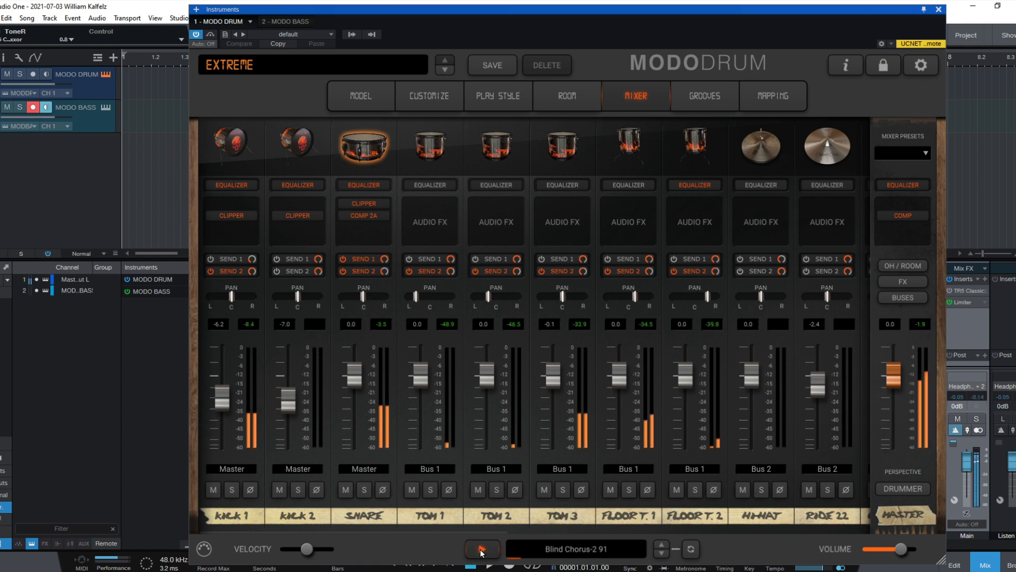
pyautogui.click(482, 551)
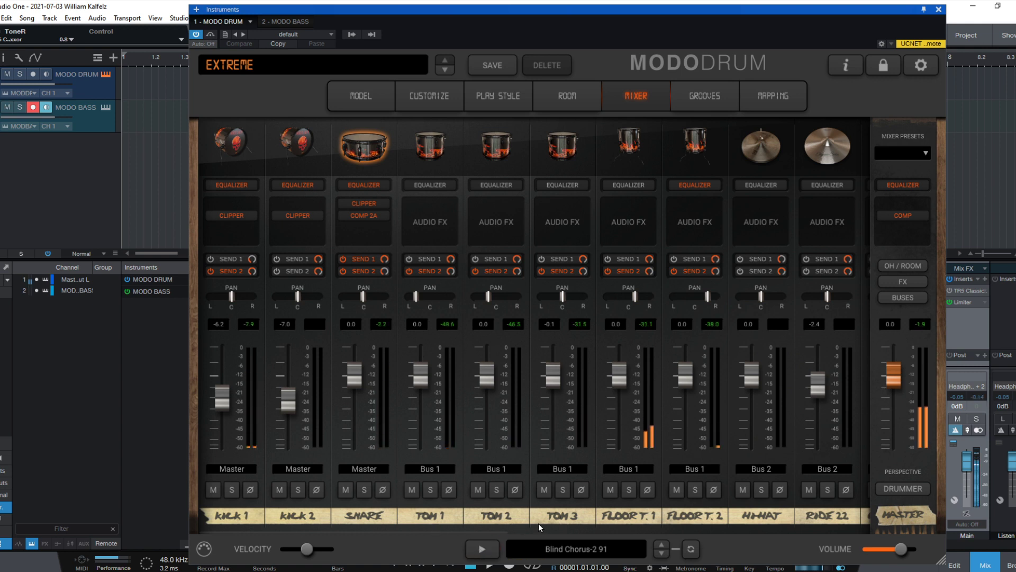
# Open the groove library, try the Sync tempo mode and return to Sync to DAW
pyautogui.click(708, 91)
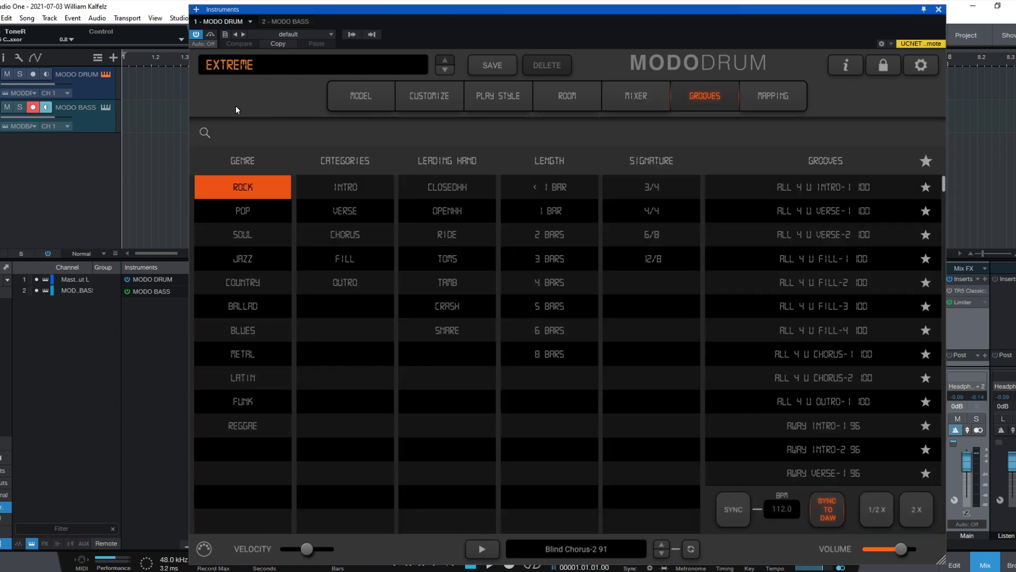
pyautogui.click(732, 511)
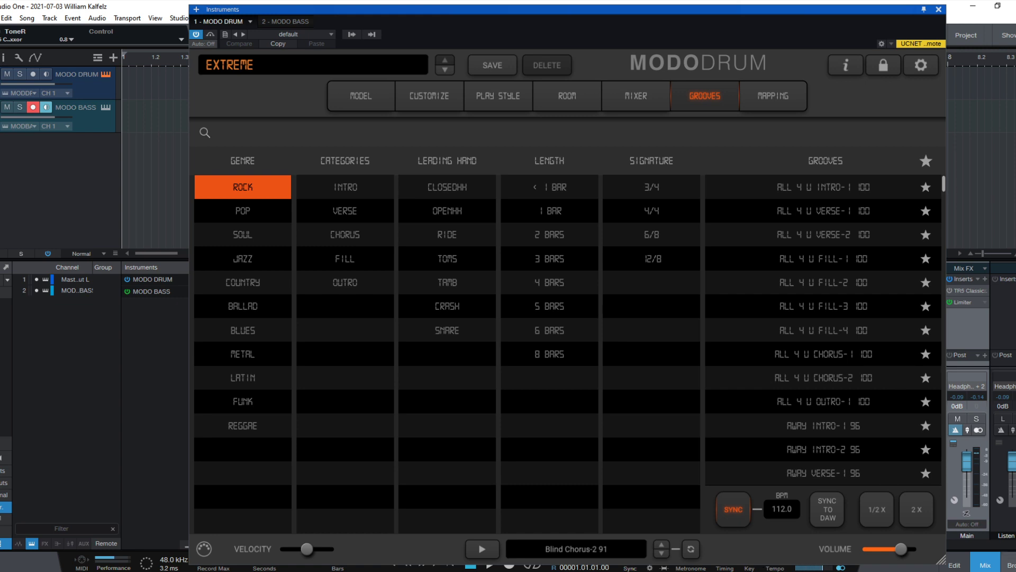
pyautogui.click(821, 508)
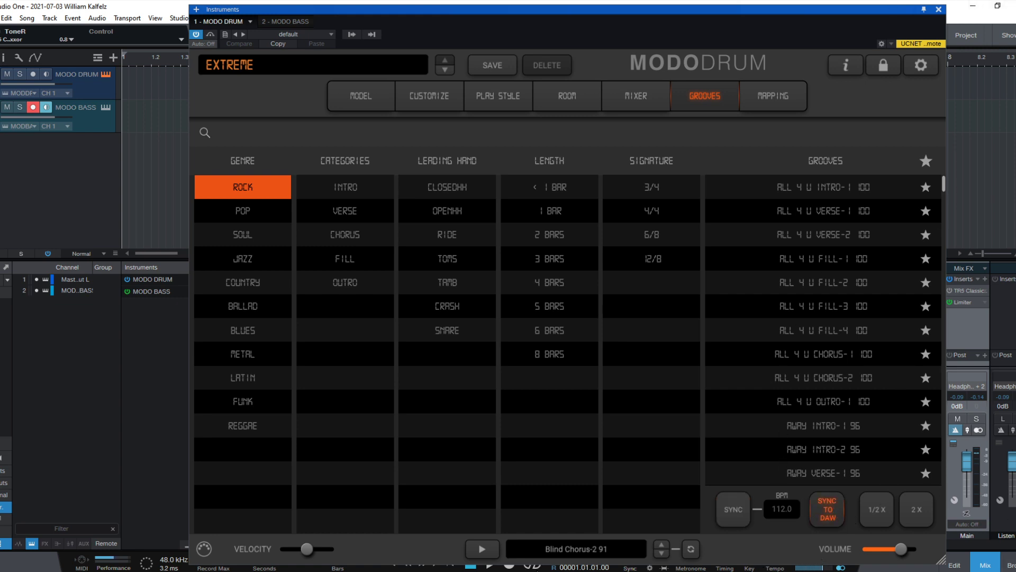
# Filter the grooves to the Pop genre and Chorus category, and select Barcellona Chorus-1 95
pyautogui.click(252, 211)
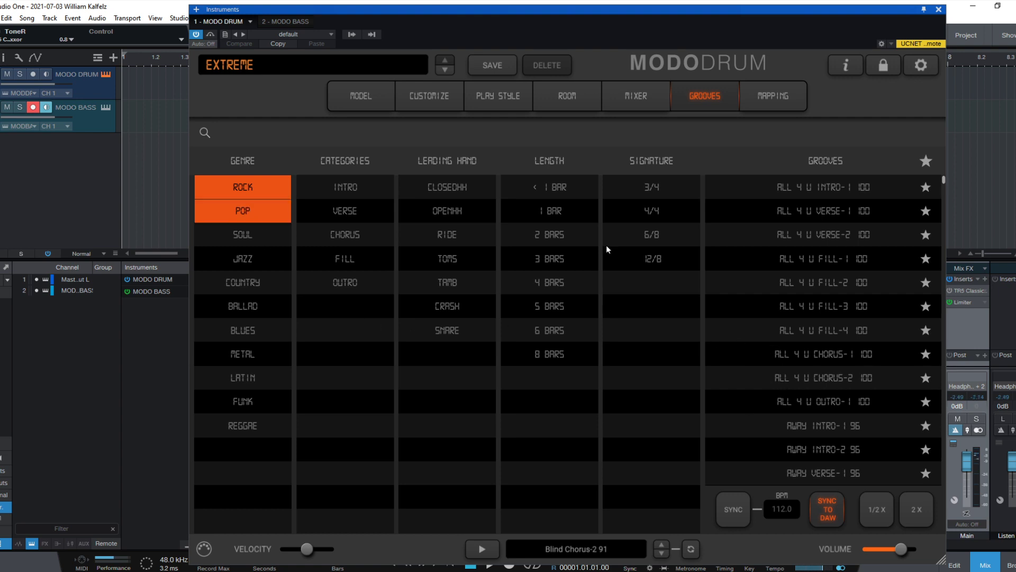
pyautogui.click(258, 192)
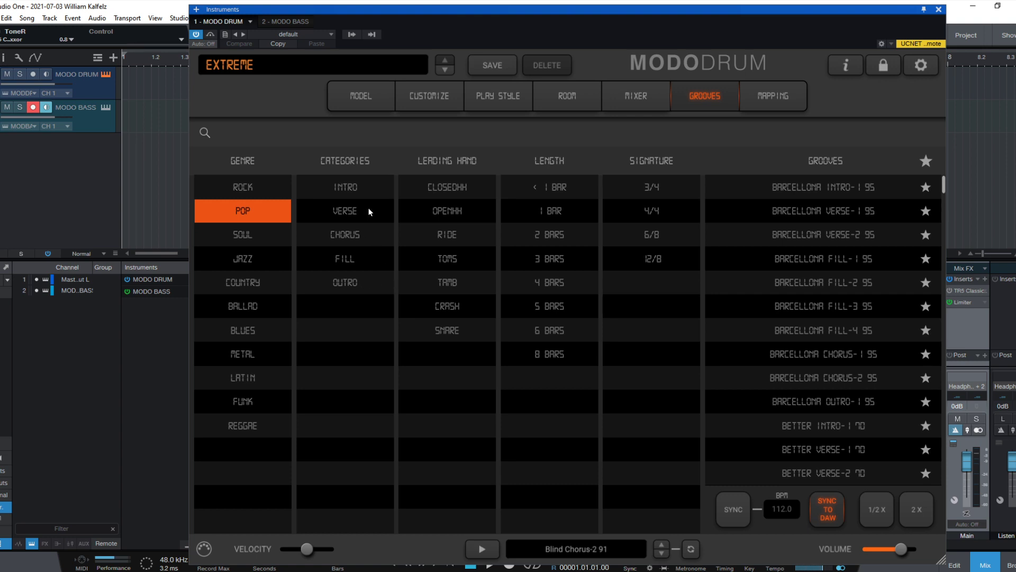
pyautogui.click(365, 236)
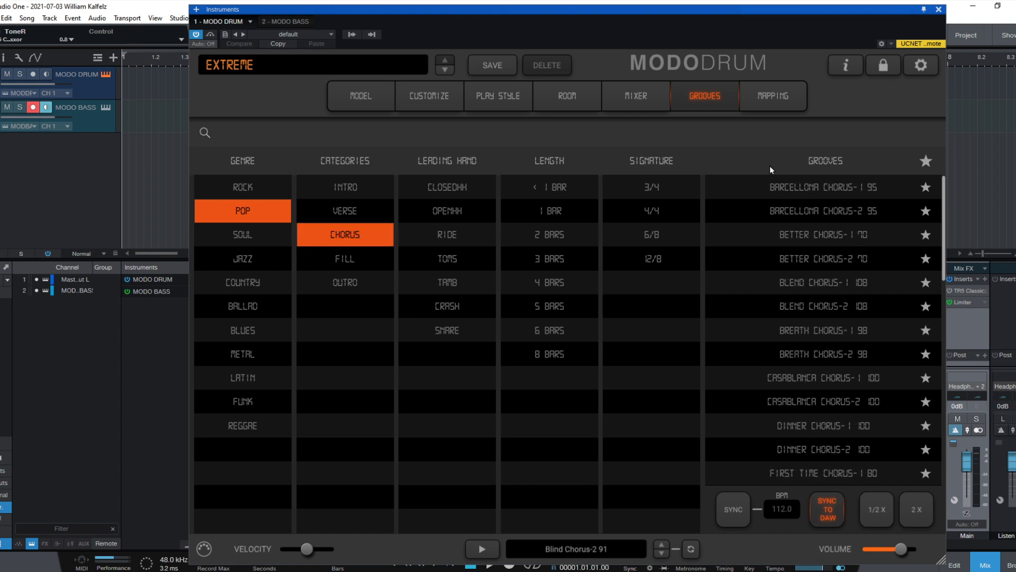
pyautogui.click(820, 188)
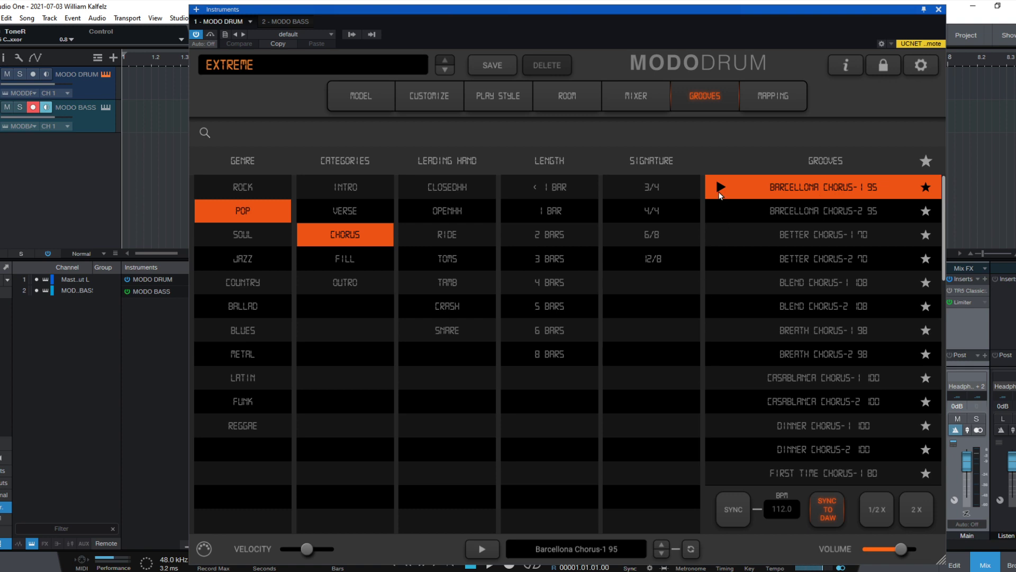
# Audition the Barcellona Chorus-1 95 and Casablanca Chorus-1 100 grooves, stop playback and close MODO DRUM
pyautogui.click(721, 190)
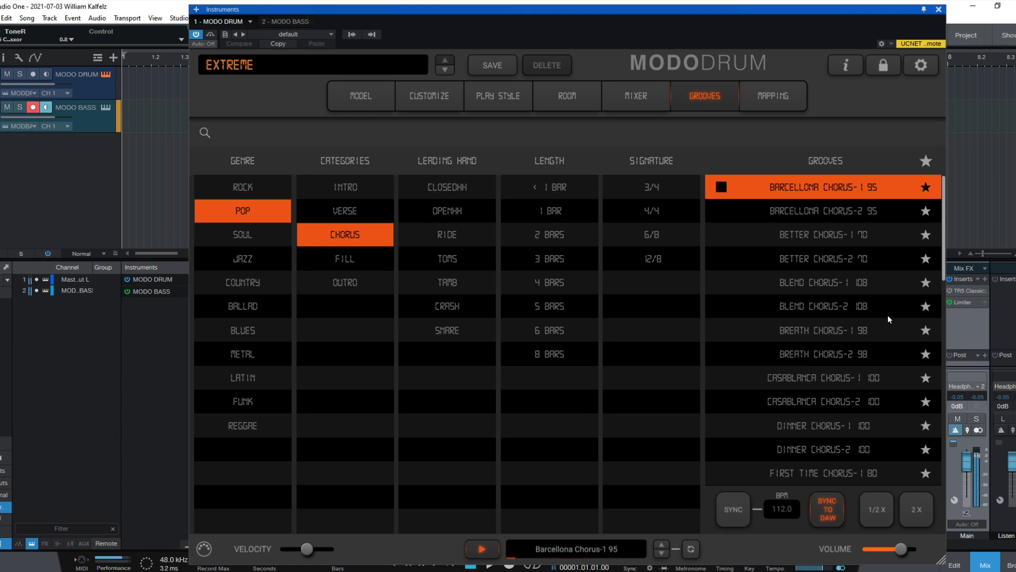
pyautogui.click(747, 380)
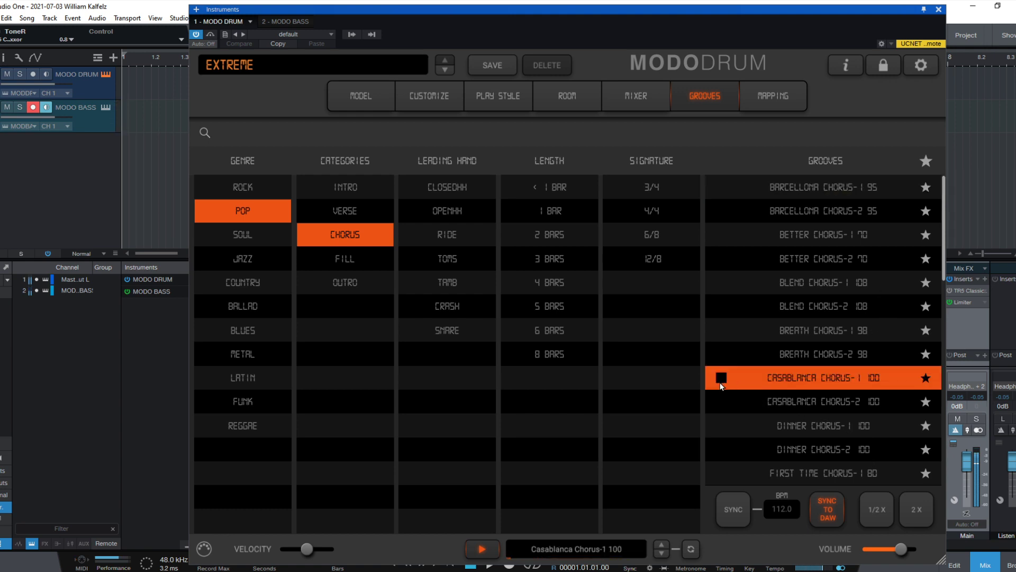
pyautogui.click(723, 380)
pyautogui.click(722, 379)
pyautogui.click(722, 378)
pyautogui.click(837, 127)
pyautogui.press('Escape')
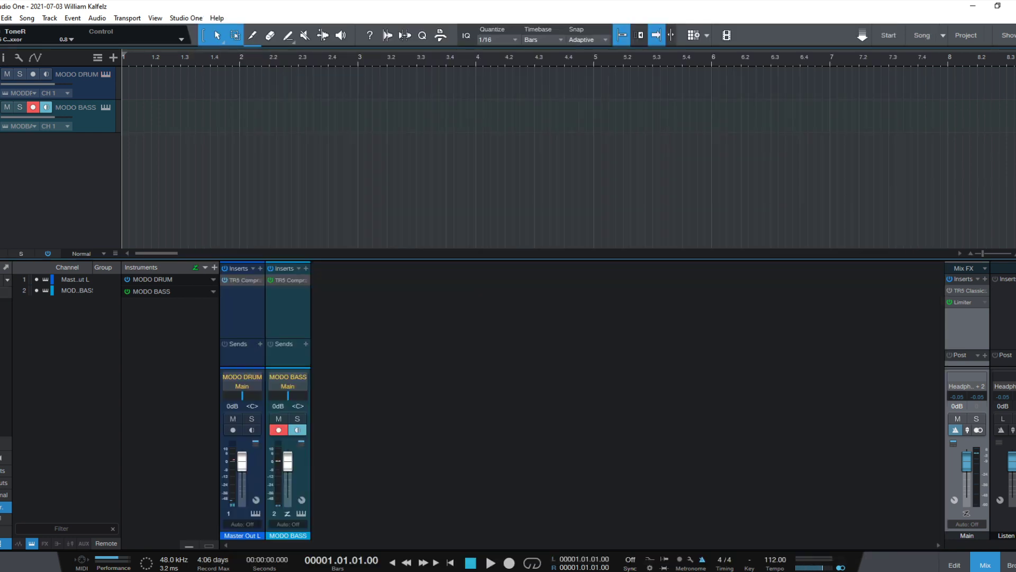
# Open MODO BASS to review its Amp / Fx setup, briefly show and hide the track inspector, and close the instrument
pyautogui.click(106, 108)
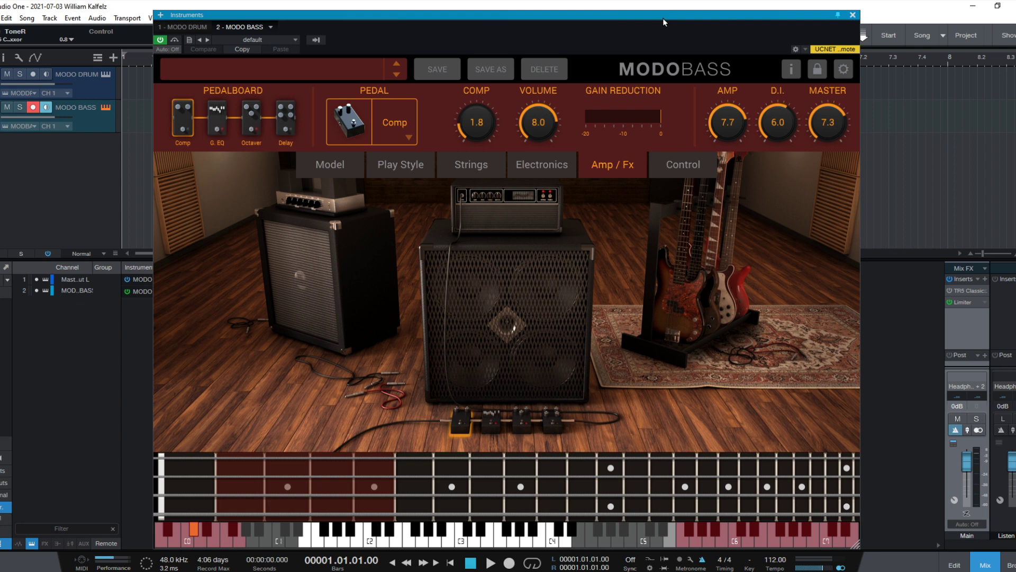
pyautogui.press('F4')
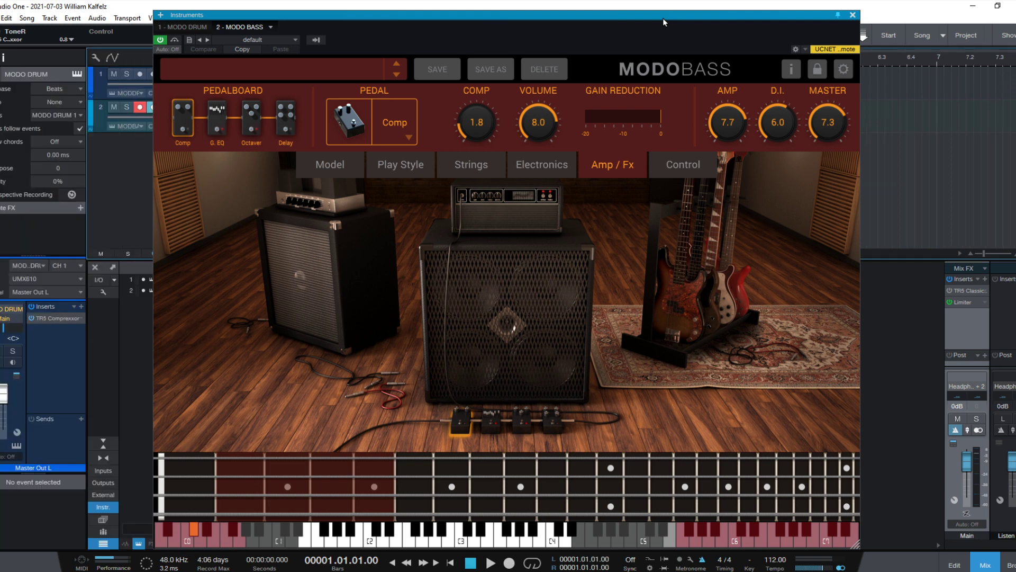
pyautogui.press('F4')
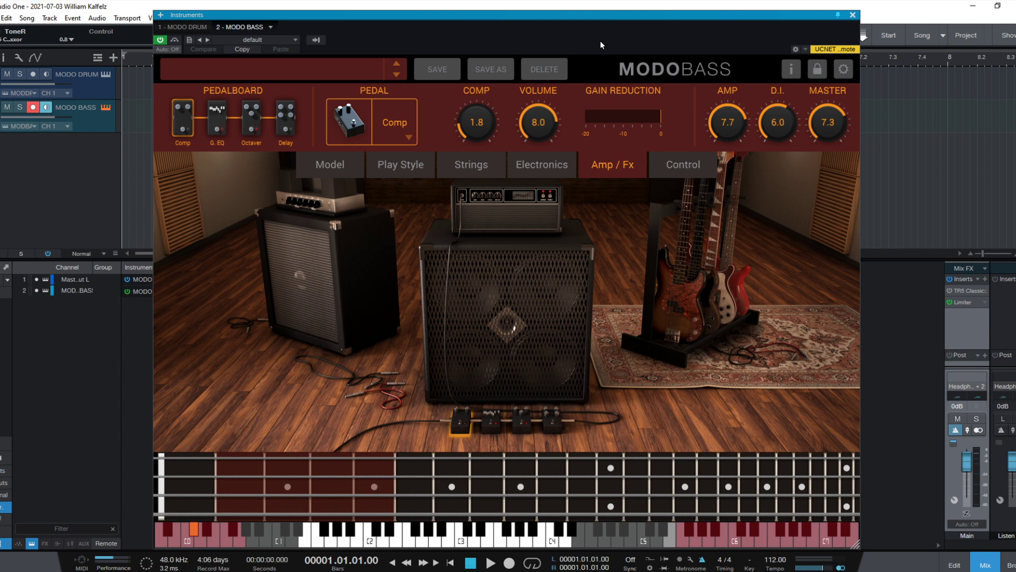
pyautogui.press('F11')
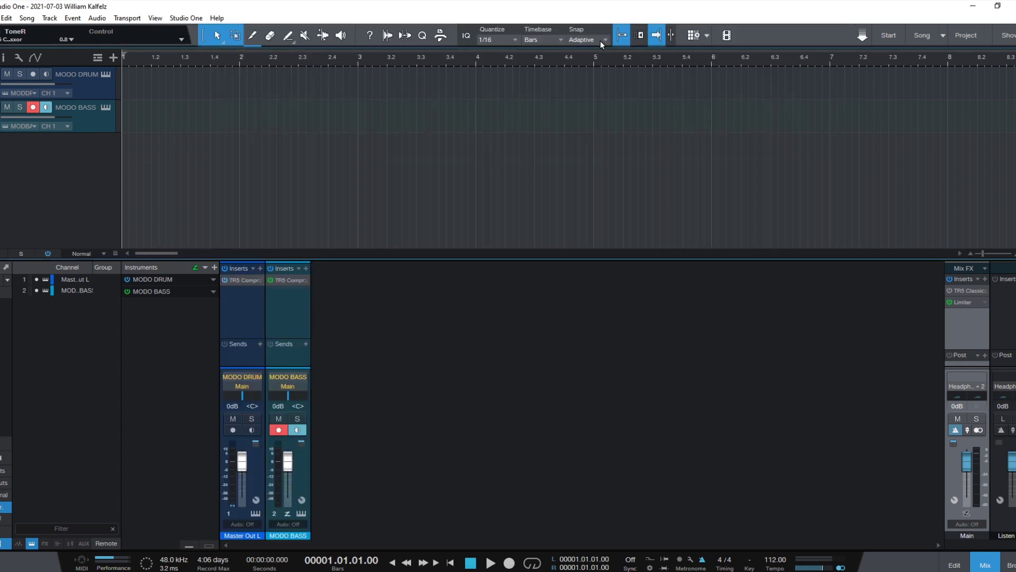
# Open the TR5 Comprexxor insert on the MODO BASS channel and move its window slightly higher
pyautogui.click(293, 282)
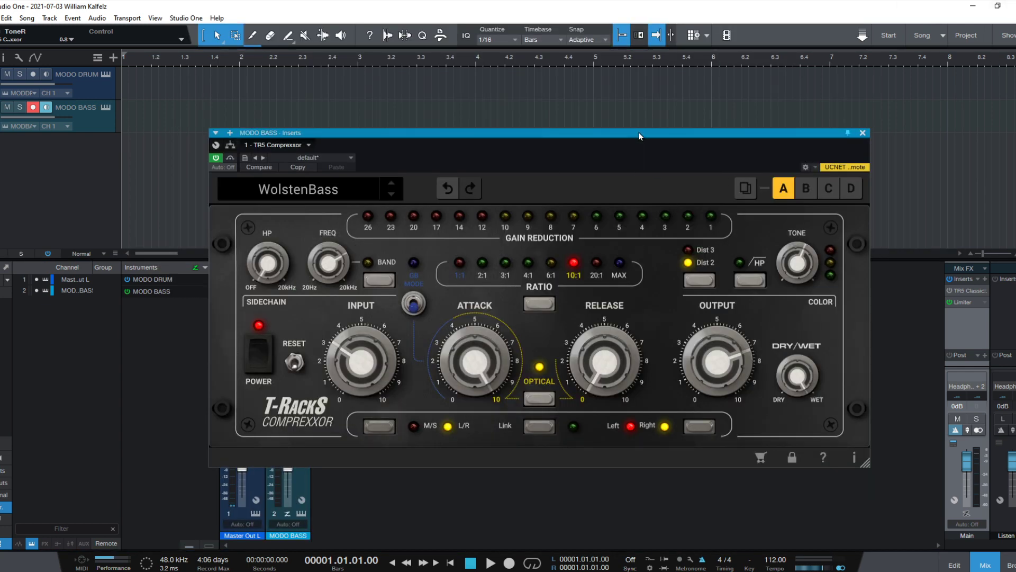
pyautogui.moveTo(640, 133); pyautogui.dragTo(651, 111)
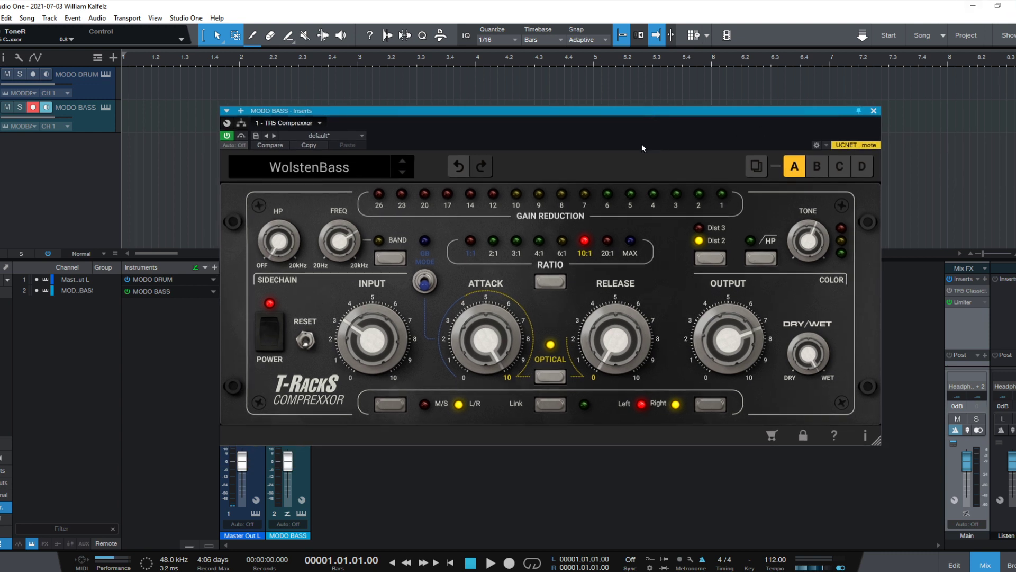